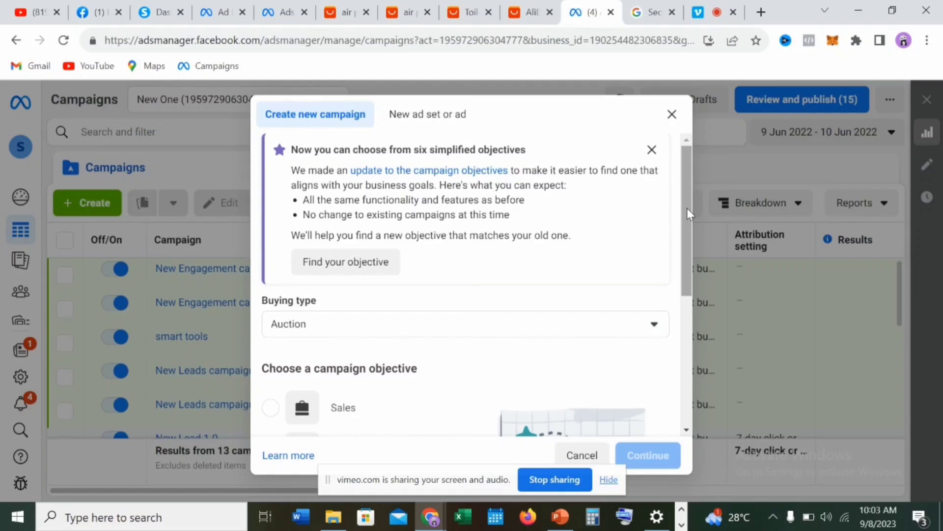
Create a new auction campaign with the Engagement objective, using the manual engagement campaign setup
{"action": "left_click_drag", "start_coordinate": [687, 207], "coordinate": [682, 275]}
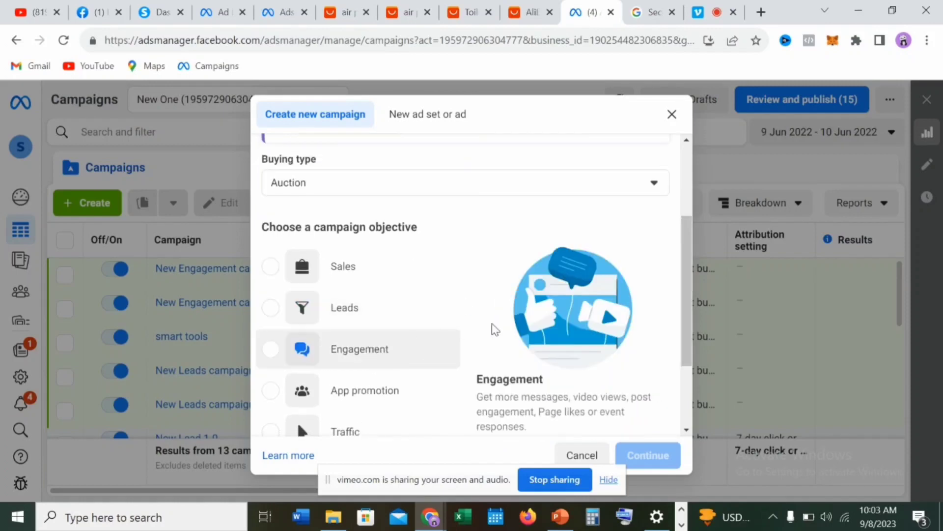
{"action": "left_click_drag", "start_coordinate": [685, 270], "coordinate": [685, 299]}
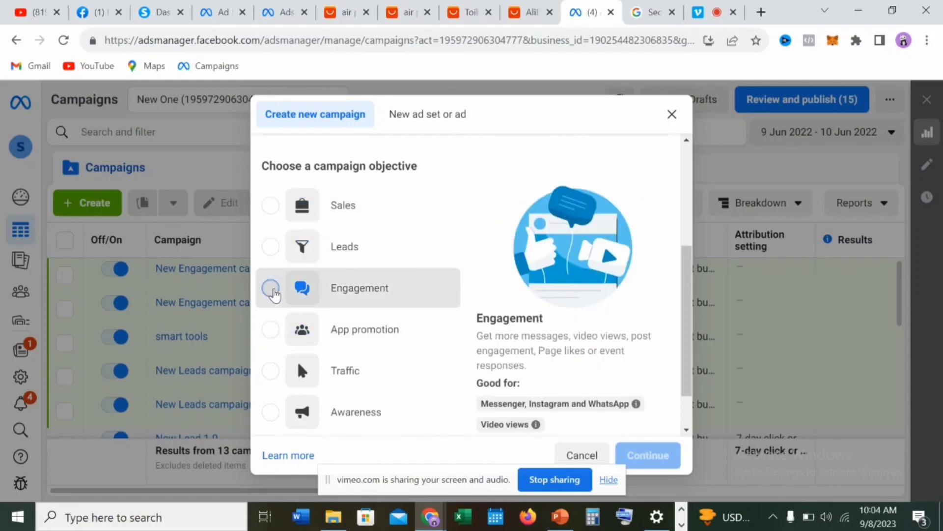
{"action": "left_click", "coordinate": [274, 289]}
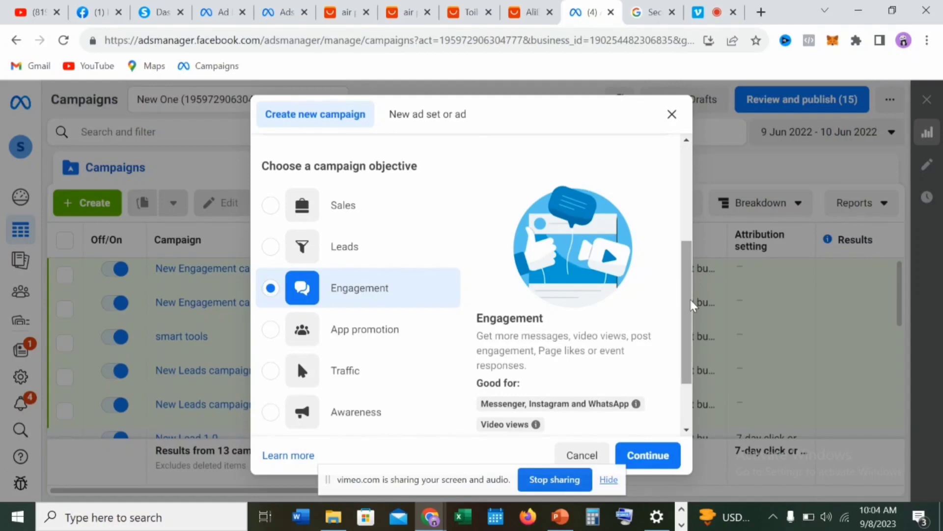
{"action": "left_click_drag", "start_coordinate": [691, 306], "coordinate": [690, 340]}
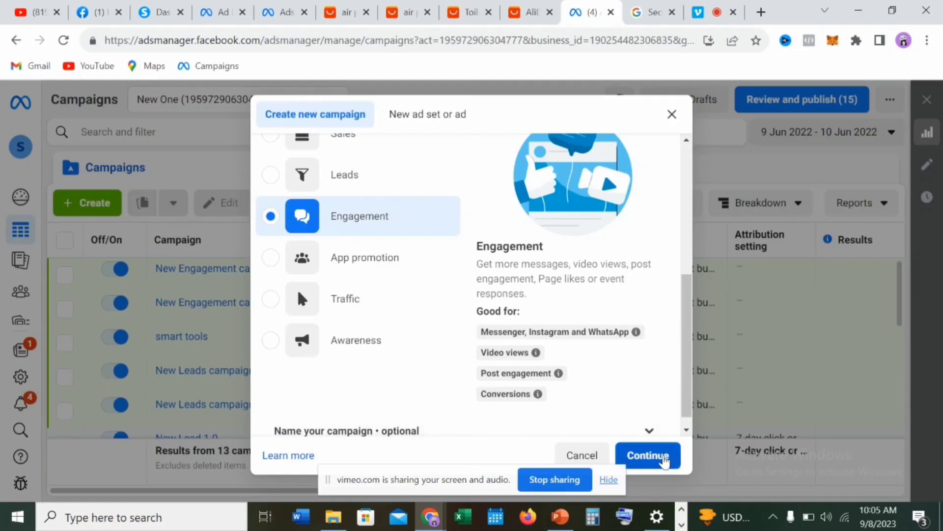
{"action": "left_click", "coordinate": [664, 460]}
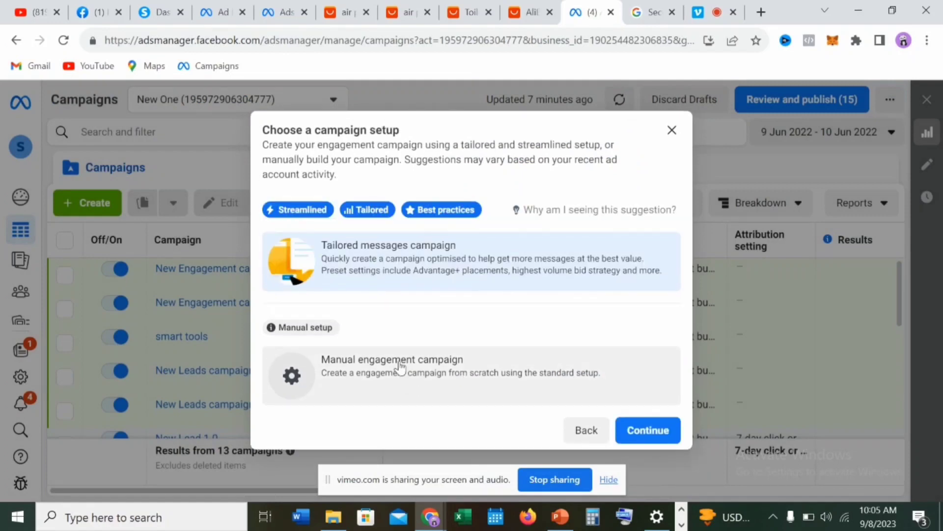
{"action": "left_click", "coordinate": [400, 368]}
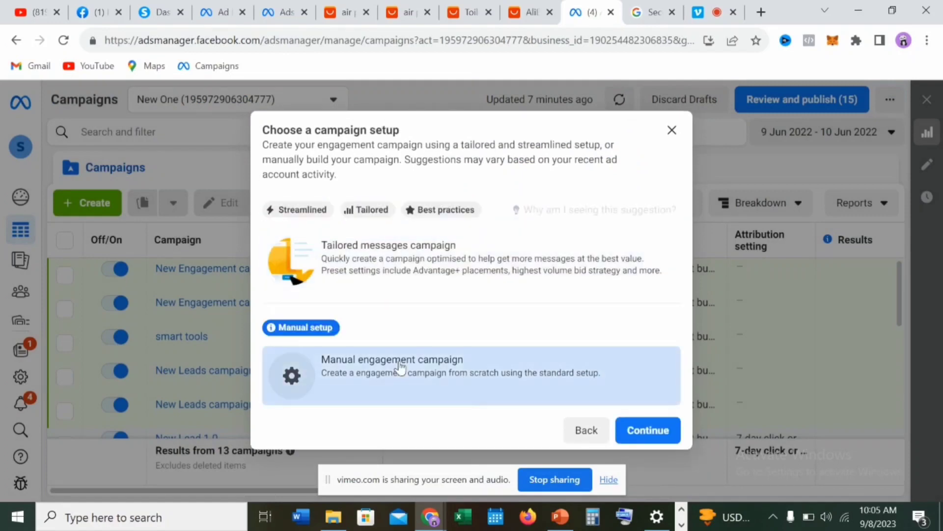
{"action": "left_click", "coordinate": [657, 432]}
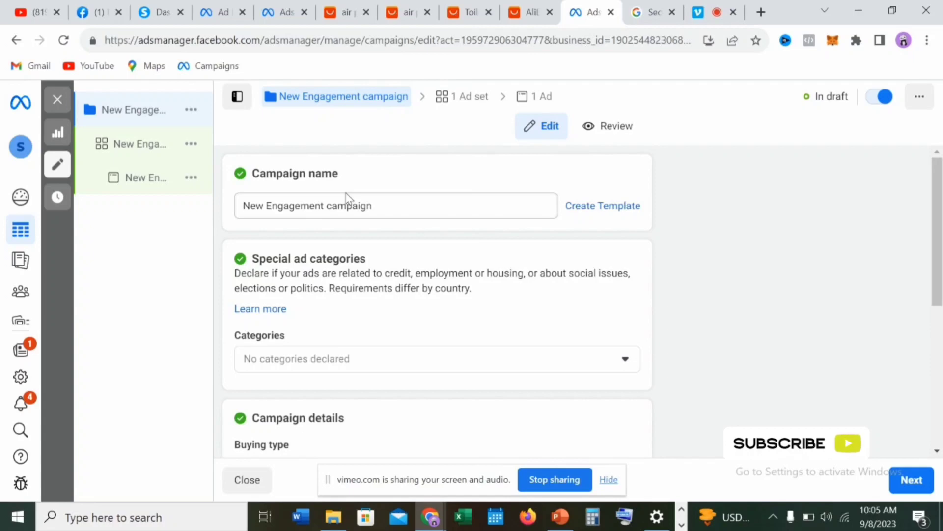
Rename the campaign as "Air Powered Plunger"
{"action": "left_click", "coordinate": [385, 213]}
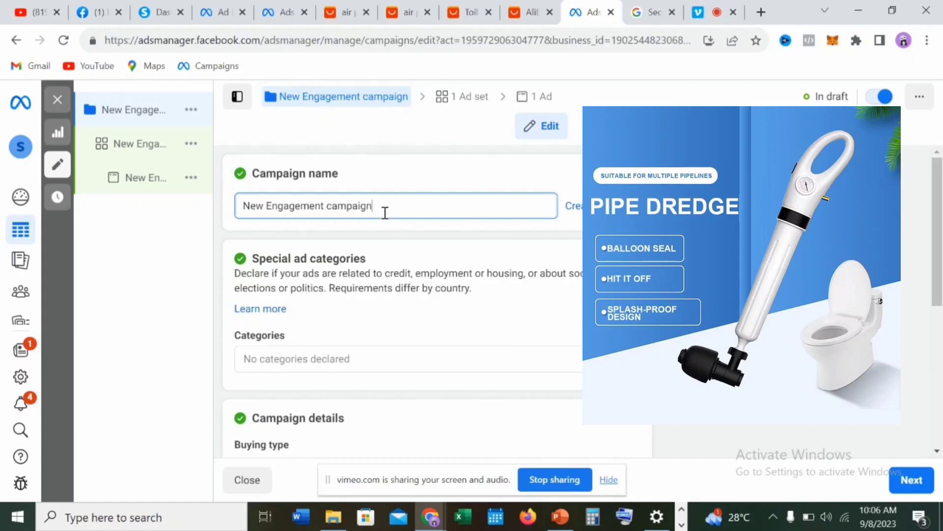
{"action": "key", "text": "BackSpace"}
{"action": "key", "text": "BackSpace"}
{"action": "key", "text": "BackSpace"}
{"action": "key", "text": "BackSpace"}
{"action": "key", "text": "BackSpace"}
{"action": "key", "text": "BackSpace"}
{"action": "key", "text": "BackSpace"}
{"action": "key", "text": "BackSpace"}
{"action": "key", "text": "BackSpace"}
{"action": "key", "text": "BackSpace"}
{"action": "key", "text": "BackSpace"}
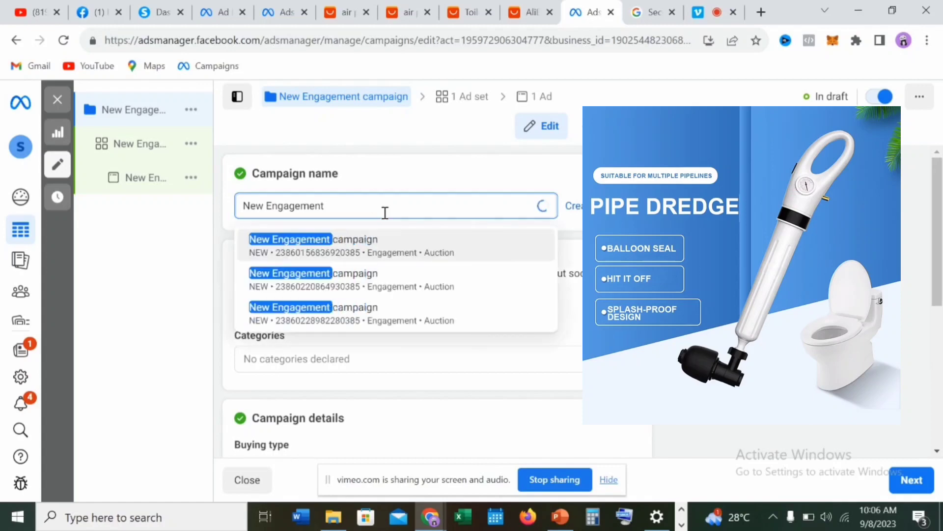
{"action": "key", "text": "BackSpace"}
{"action": "key", "text": "BackSpace"}
{"action": "key", "text": "BackSpace"}
{"action": "key", "text": "BackSpace"}
{"action": "key", "text": "BackSpace"}
{"action": "key", "text": "BackSpace"}
{"action": "key", "text": "BackSpace"}
{"action": "key", "text": "BackSpace"}
{"action": "key", "text": "BackSpace"}
{"action": "key", "text": "BackSpace"}
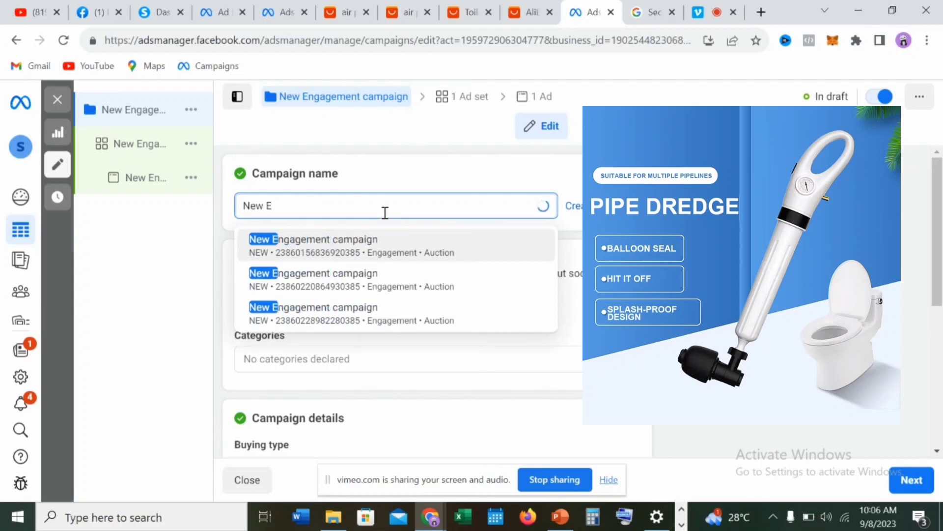
{"action": "key", "text": "BackSpace"}
{"action": "key", "text": "BackSpace"}
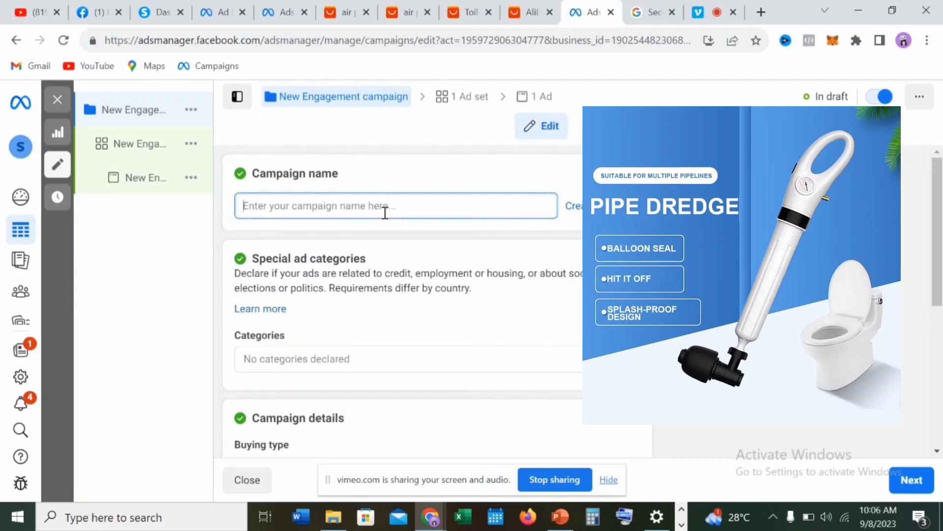
{"action": "type", "text": "Air"}
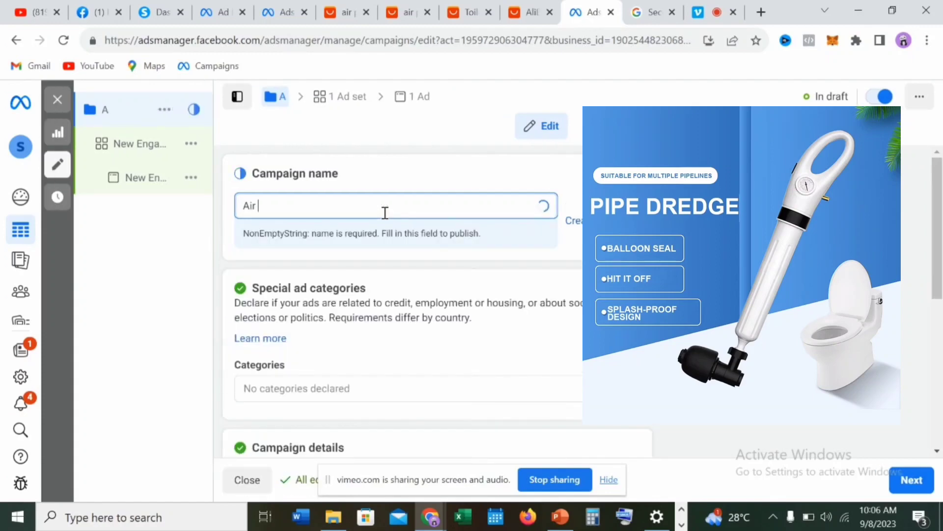
{"action": "type", "text": " po"}
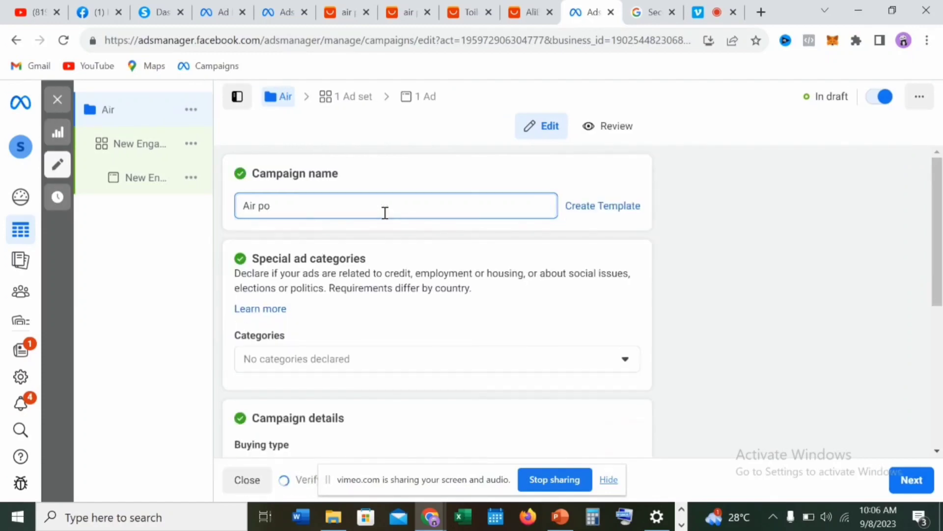
{"action": "key", "text": "BackSpace"}
{"action": "key", "text": "BackSpace"}
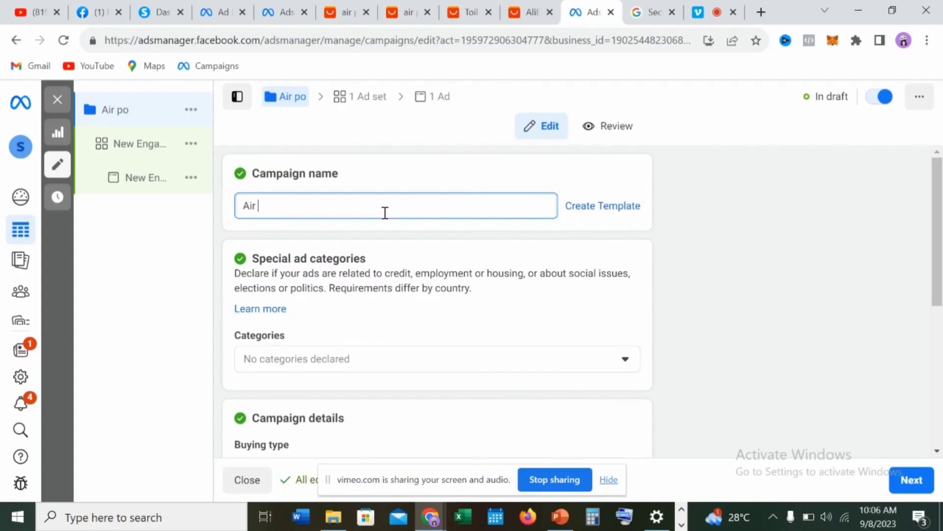
{"action": "type", "text": "P"}
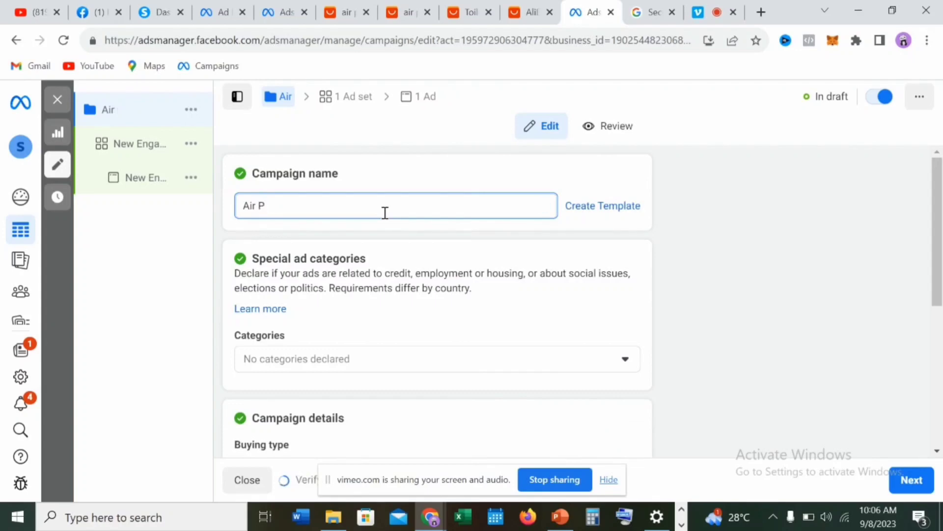
{"action": "type", "text": "ower"}
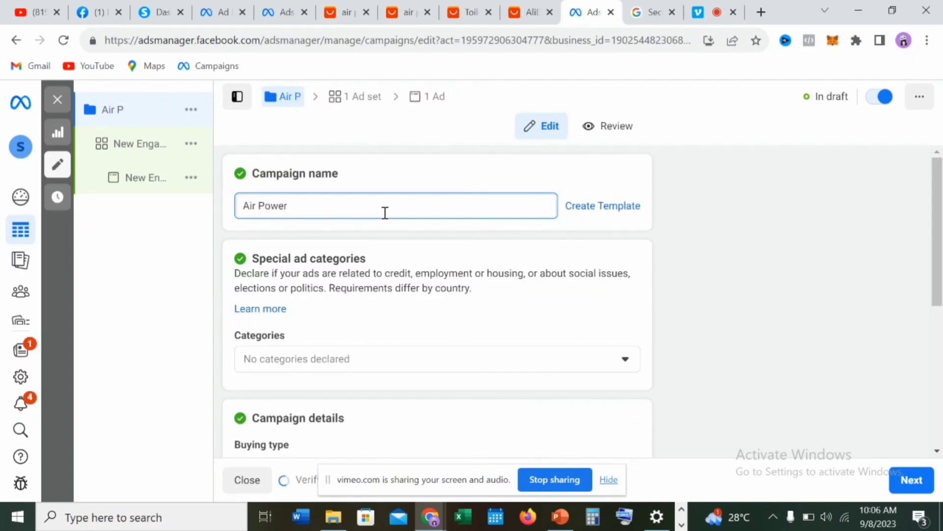
{"action": "type", "text": "ed "}
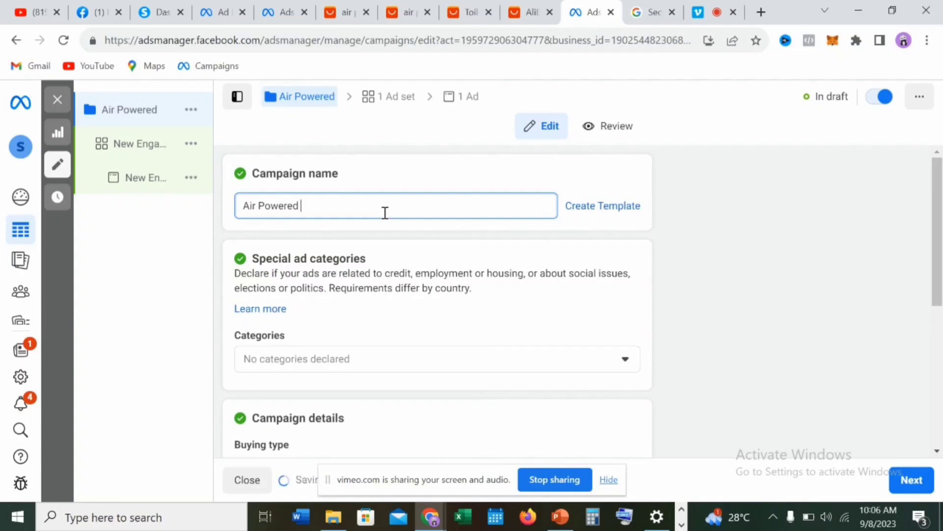
{"action": "type", "text": "Plung"}
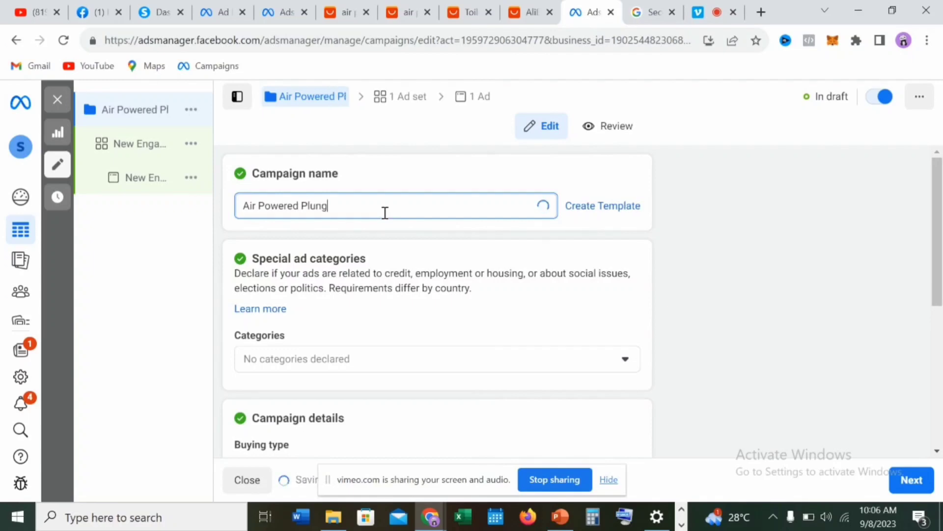
{"action": "type", "text": "er"}
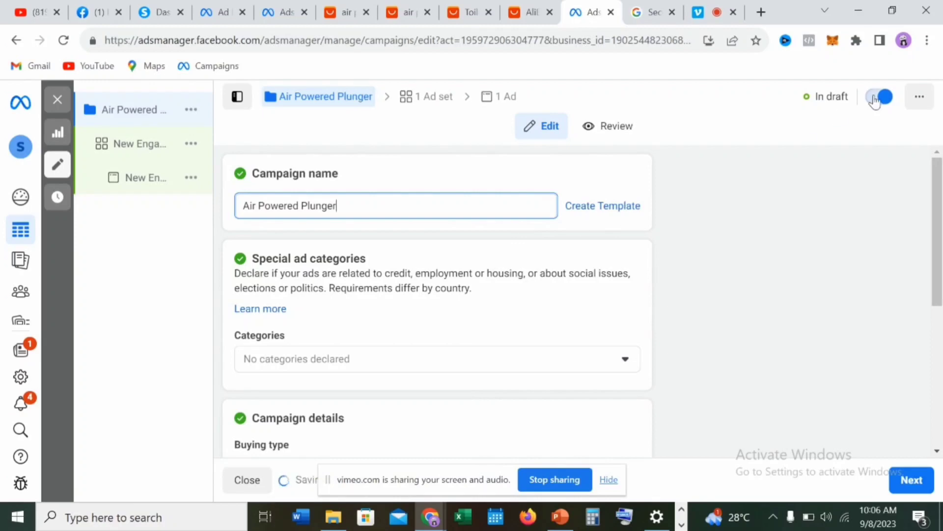
Open the campaign's ad set and choose View content as its conversion event
{"action": "left_click_drag", "start_coordinate": [939, 192], "coordinate": [938, 168]}
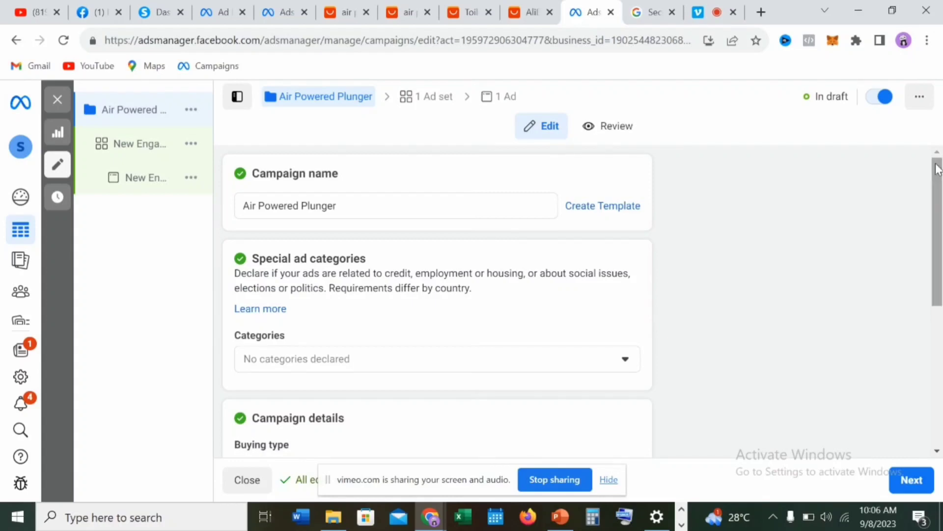
{"action": "left_click", "coordinate": [437, 109]}
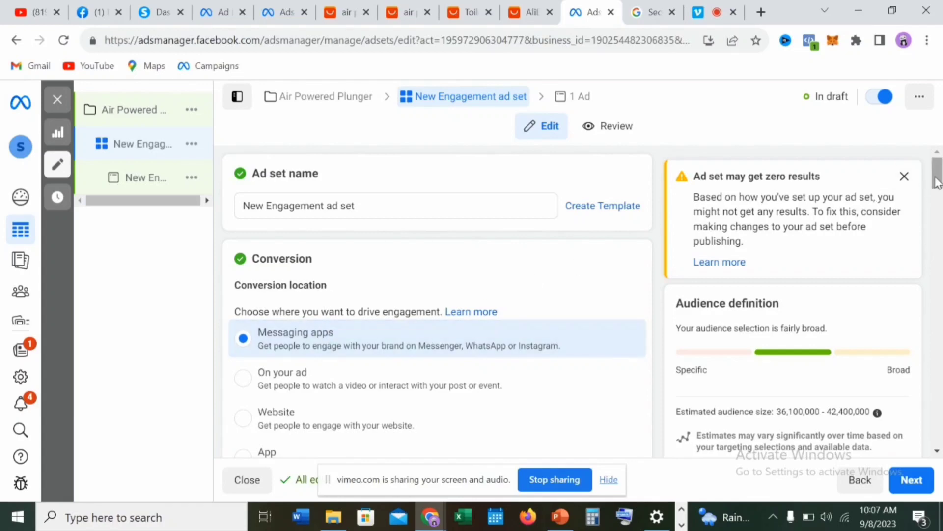
{"action": "scroll", "coordinate": [937, 191], "scroll_direction": "down", "scroll_amount": 2}
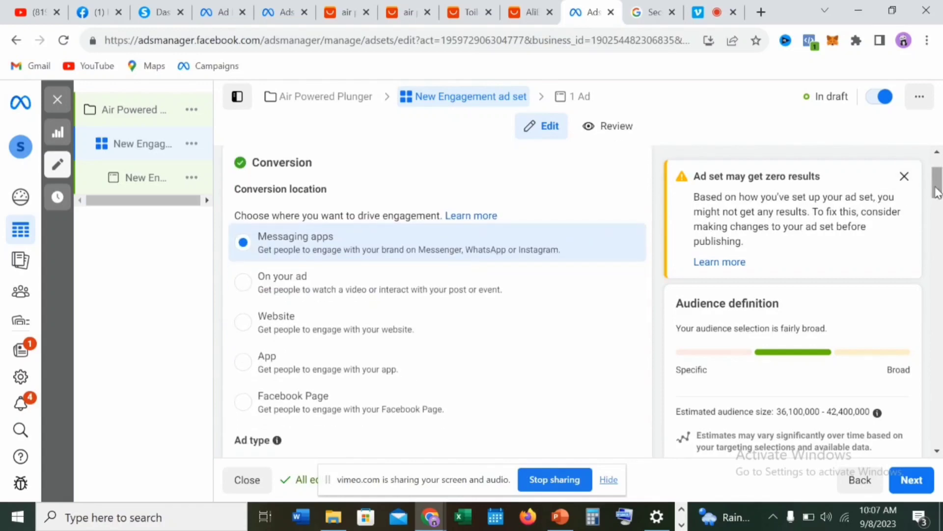
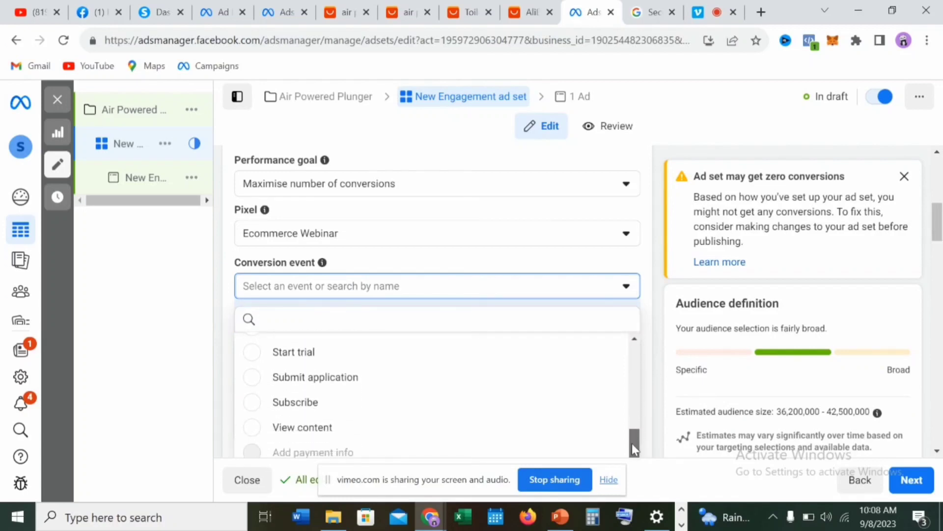
{"action": "left_click", "coordinate": [252, 422]}
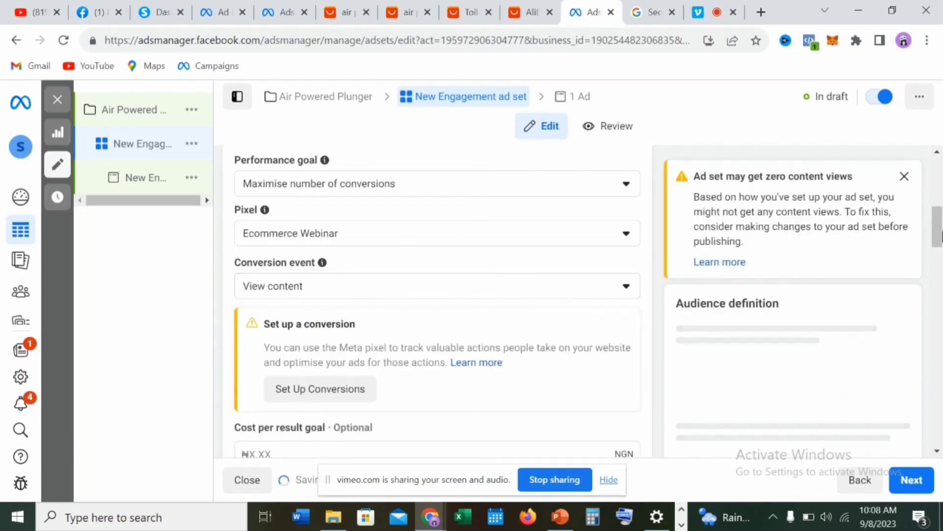
Set the ad set's daily budget to ₦2000
{"action": "scroll", "coordinate": [936, 451], "scroll_direction": "down", "scroll_amount": 3}
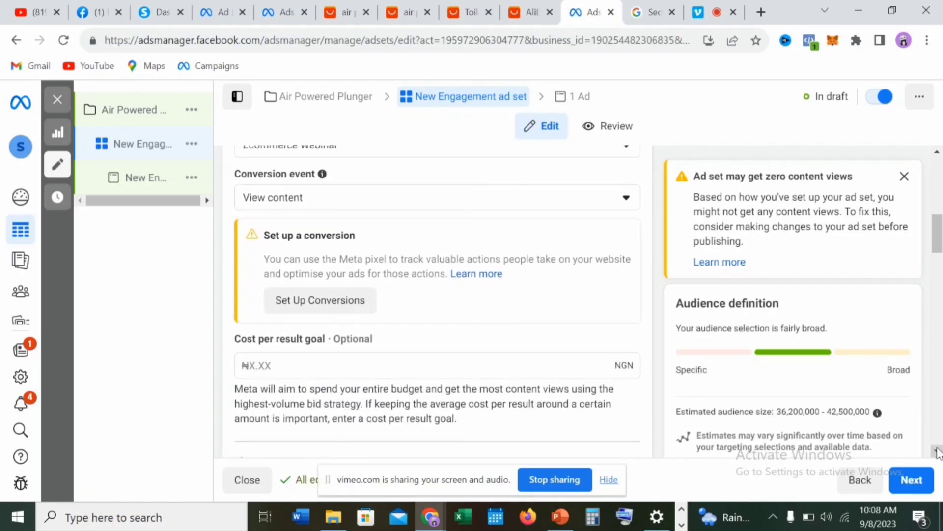
{"action": "left_click", "coordinate": [937, 451]}
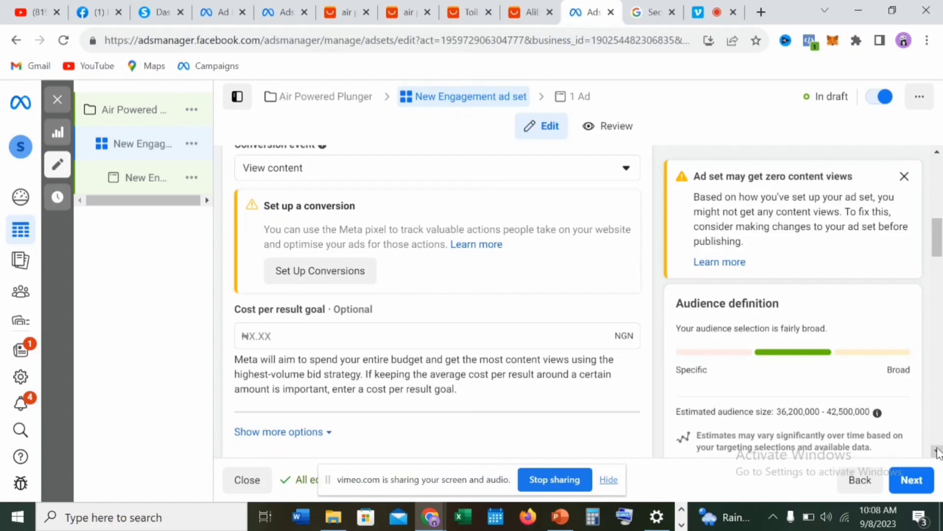
{"action": "scroll", "coordinate": [937, 451], "scroll_direction": "down", "scroll_amount": 4}
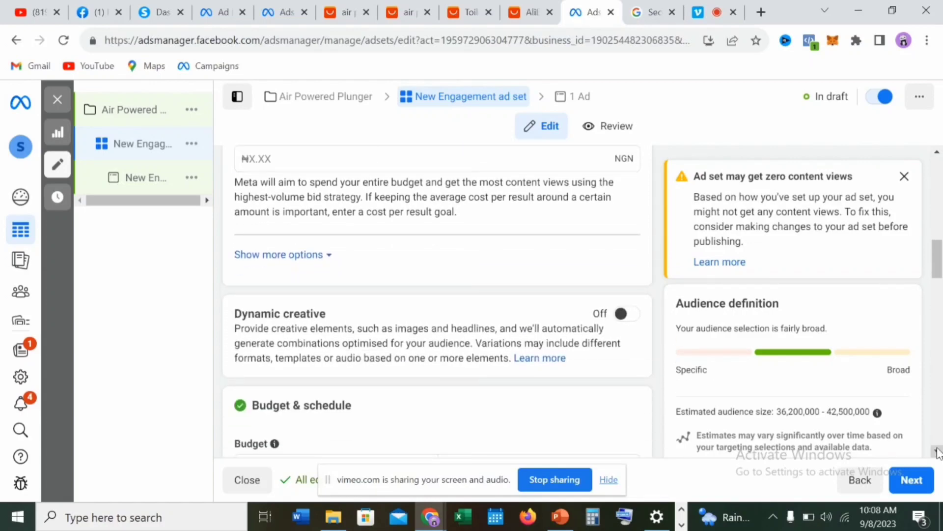
{"action": "scroll", "coordinate": [937, 451], "scroll_direction": "down", "scroll_amount": 3}
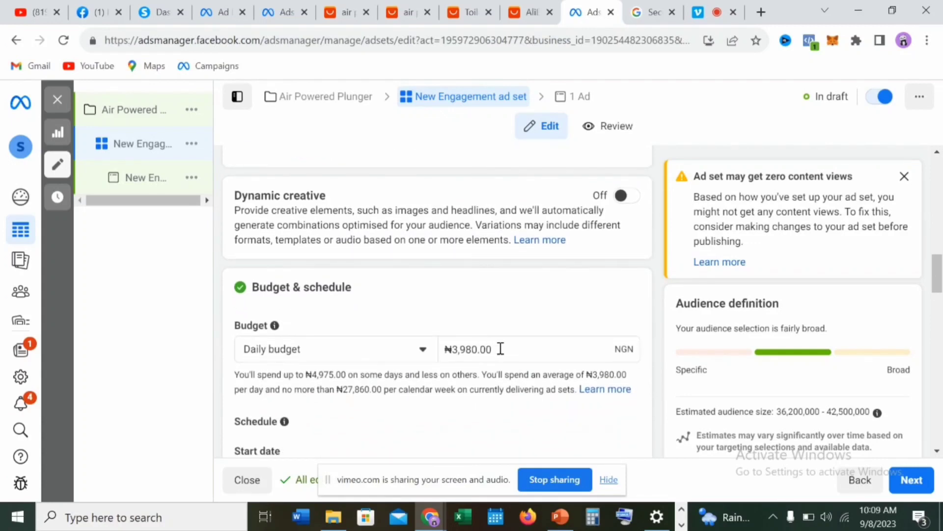
{"action": "left_click", "coordinate": [511, 353]}
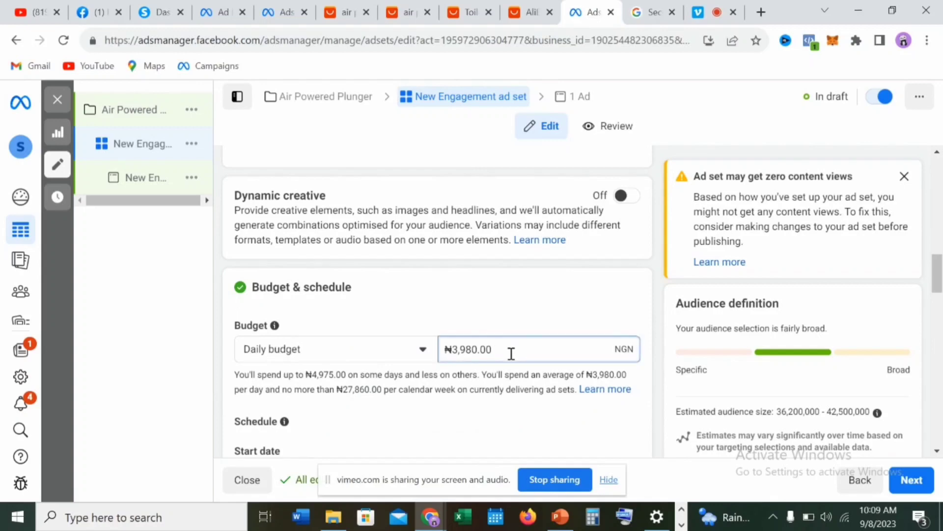
{"action": "key", "text": "BackSpace"}
{"action": "key", "text": "BackSpace"}
{"action": "key", "text": "BackSpace"}
{"action": "key", "text": "BackSpace"}
{"action": "key", "text": "BackSpace"}
{"action": "key", "text": "BackSpace"}
{"action": "key", "text": "BackSpace"}
{"action": "key", "text": "BackSpace"}
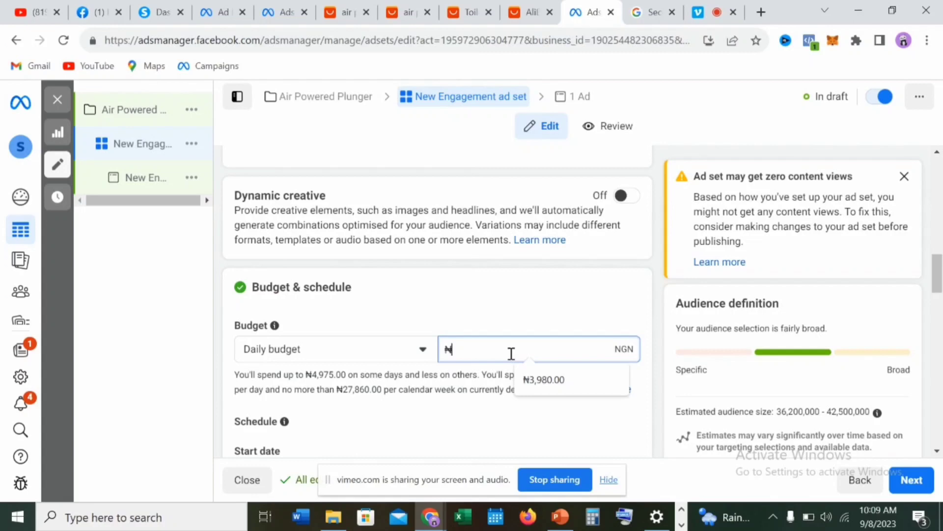
{"action": "type", "text": "2000"}
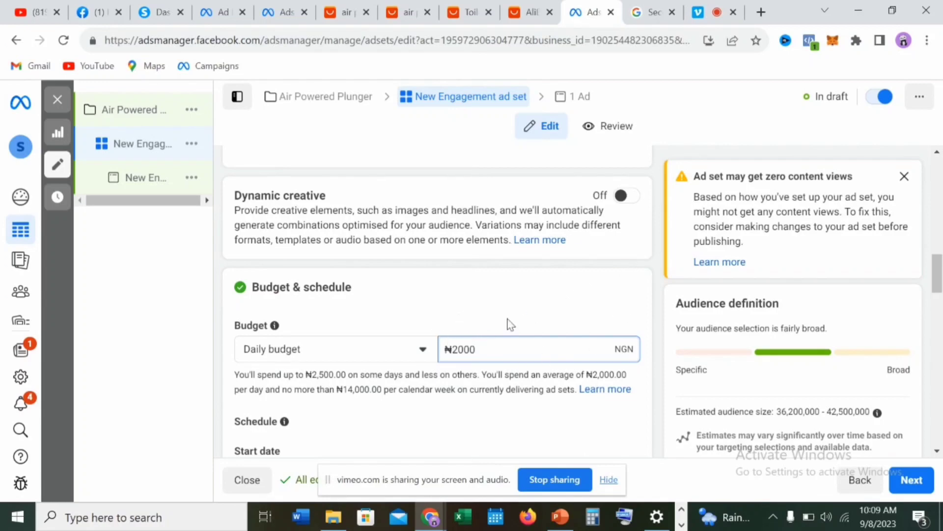
Set the ad set's scheduled start time to 19:07
{"action": "left_click_drag", "start_coordinate": [937, 269], "coordinate": [935, 275]}
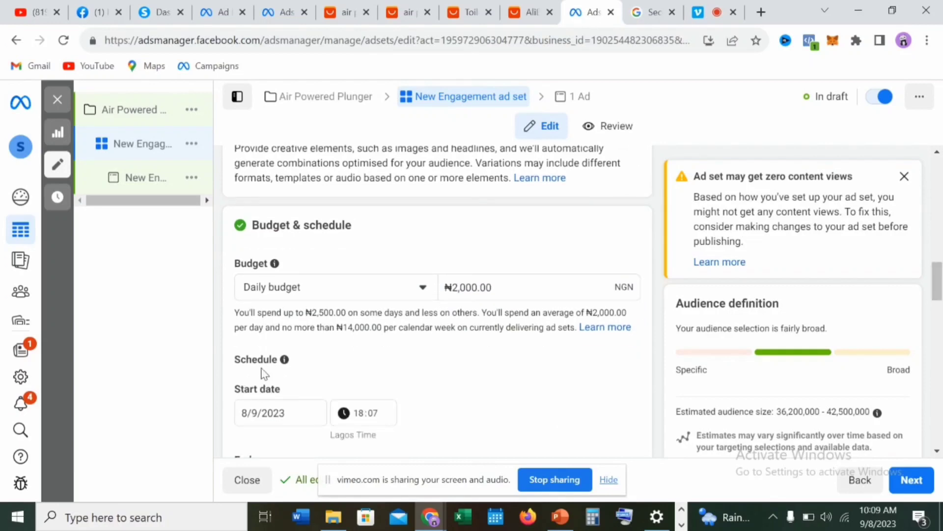
{"action": "left_click", "coordinate": [937, 451]}
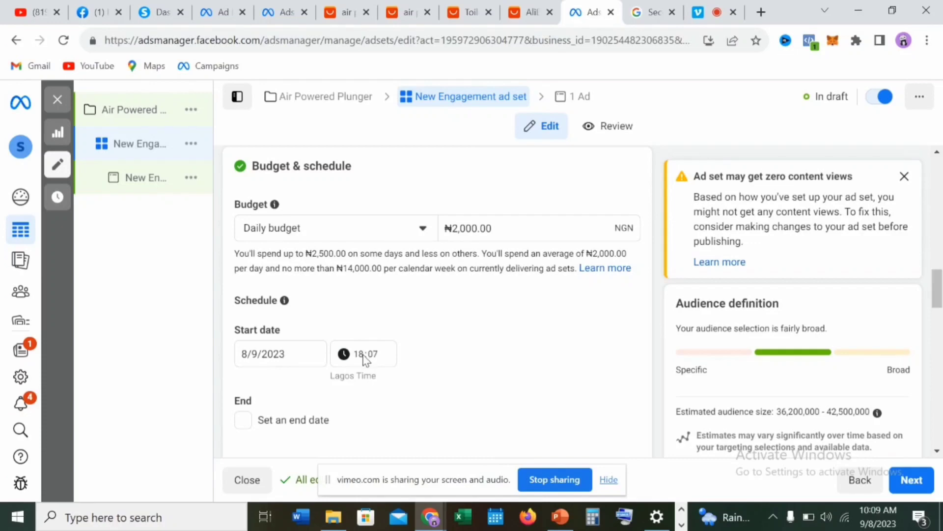
{"action": "left_click", "coordinate": [364, 359]}
{"action": "type", "text": "19"}
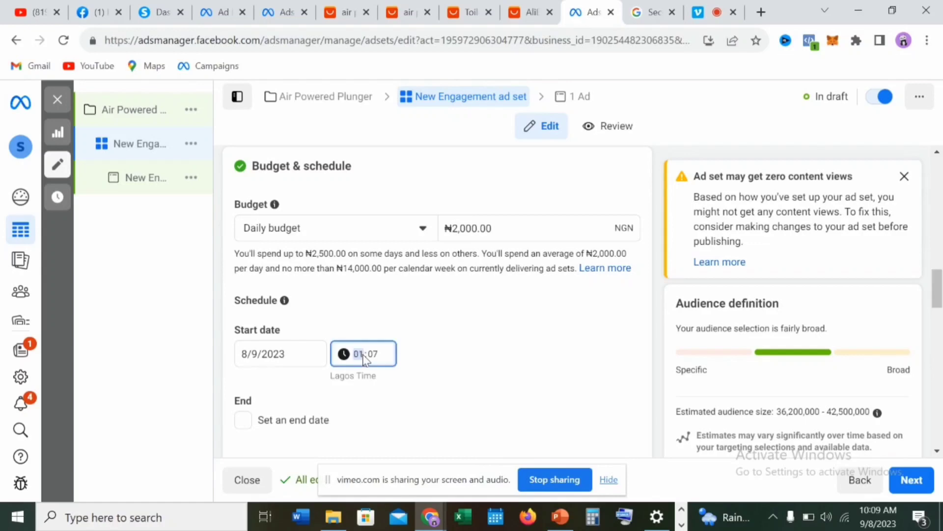
{"action": "left_click", "coordinate": [417, 360]}
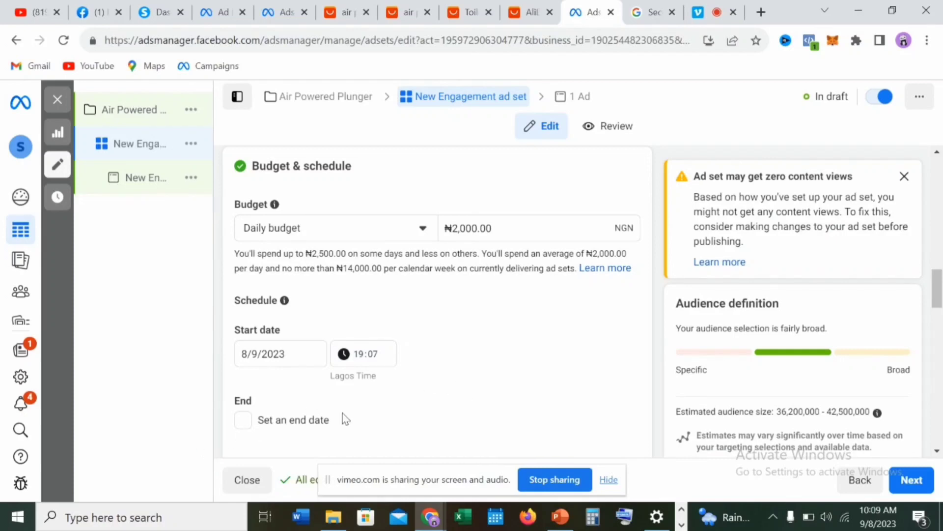
Enable an end date for the ad set's schedule and set it to 10/9/2023 at 19:00
{"action": "left_click", "coordinate": [243, 420]}
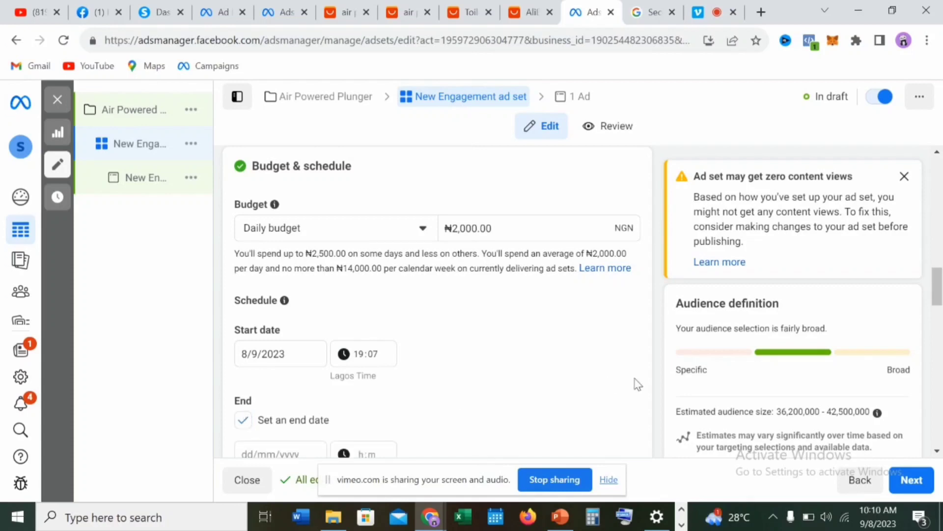
{"action": "left_click", "coordinate": [937, 451]}
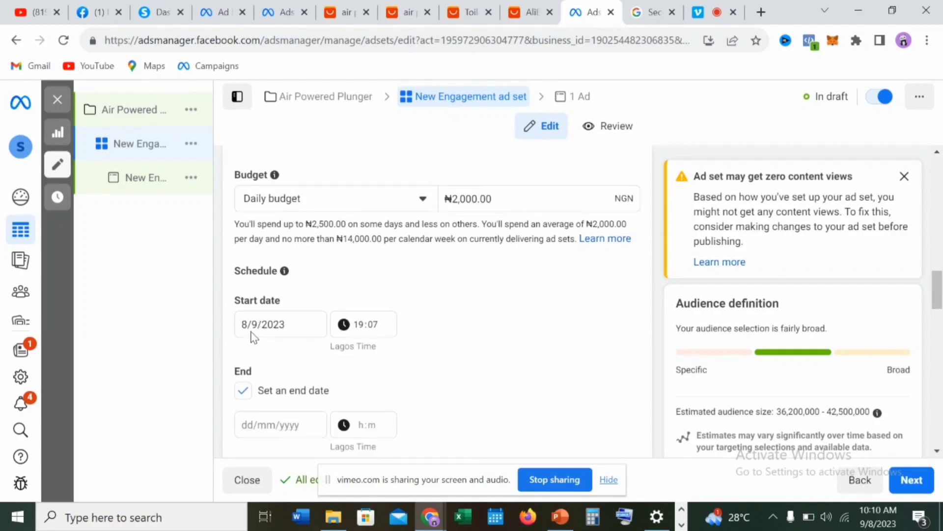
{"action": "left_click", "coordinate": [251, 423]}
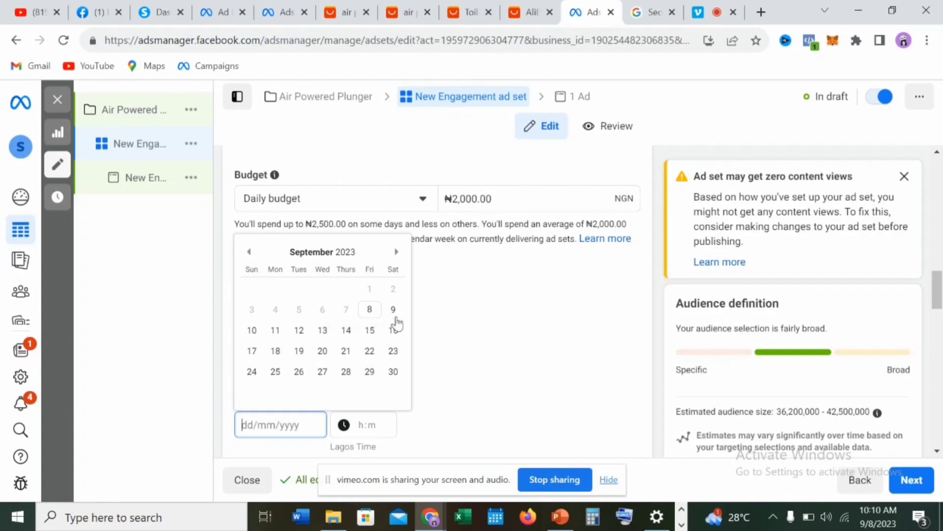
{"action": "left_click", "coordinate": [253, 333]}
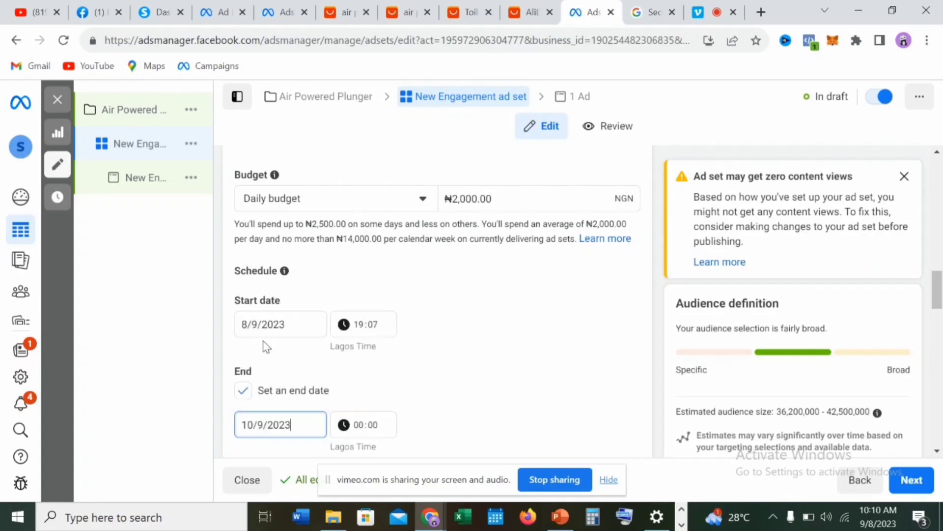
{"action": "left_click", "coordinate": [358, 426]}
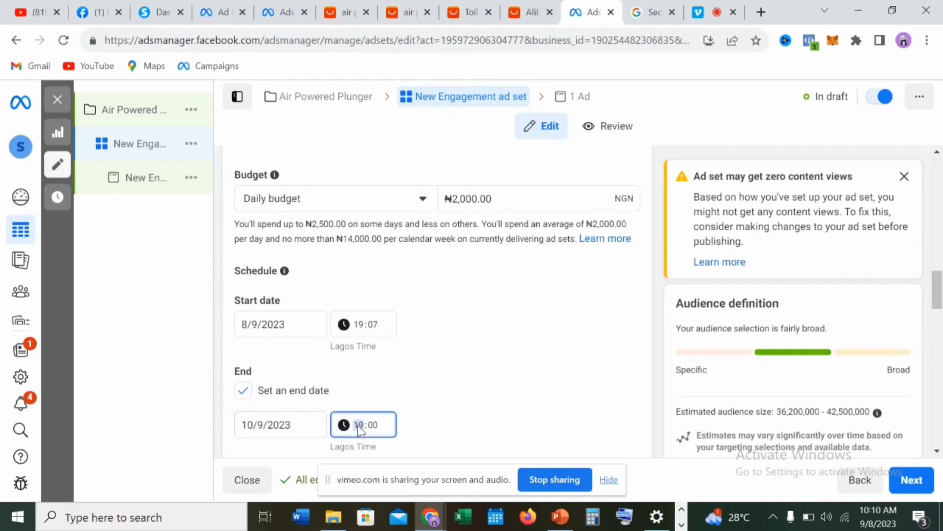
{"action": "left_click", "coordinate": [456, 394]}
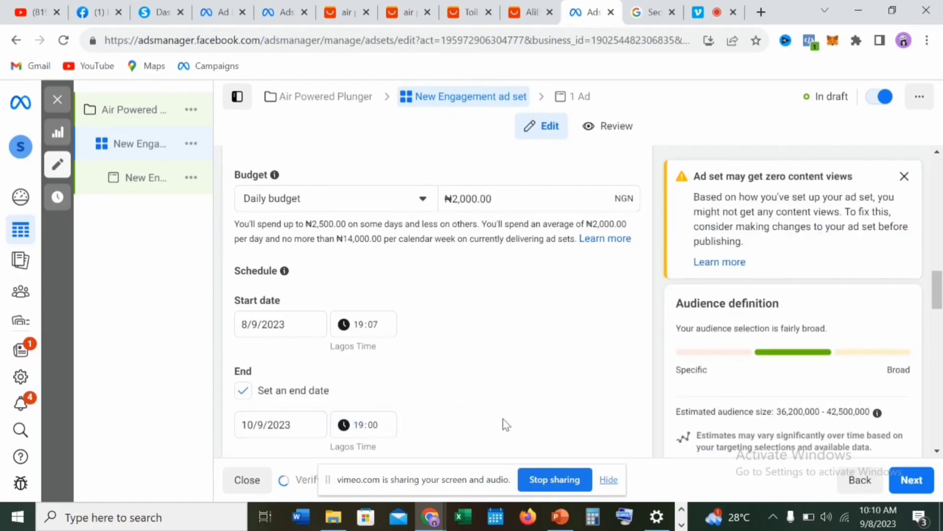
Restrict the audience's Nigeria location targeting to cities
{"action": "left_click", "coordinate": [937, 452]}
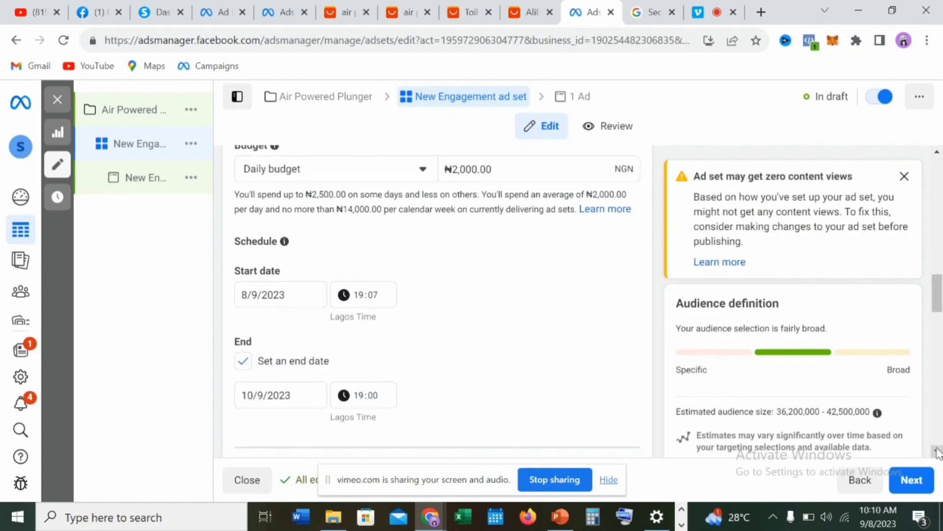
{"action": "scroll", "coordinate": [937, 452], "scroll_direction": "down", "scroll_amount": 4}
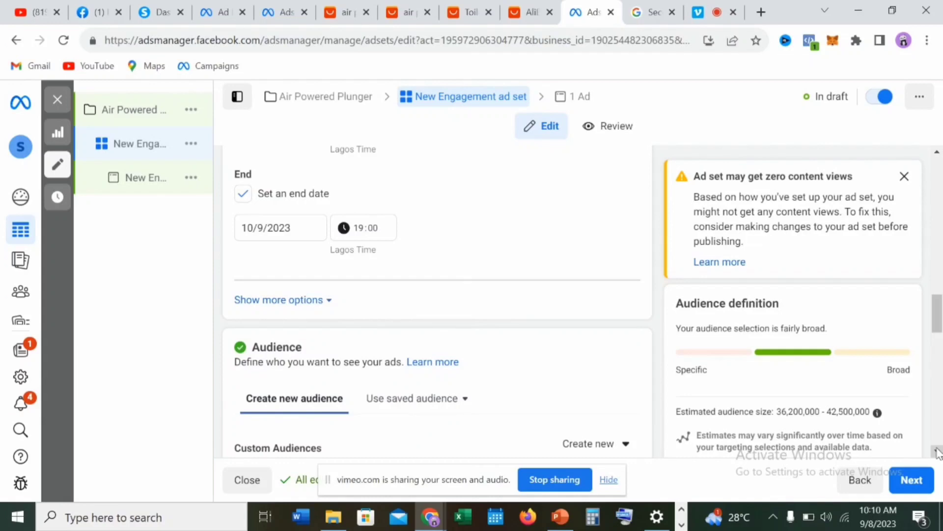
{"action": "scroll", "coordinate": [937, 452], "scroll_direction": "down", "scroll_amount": 1}
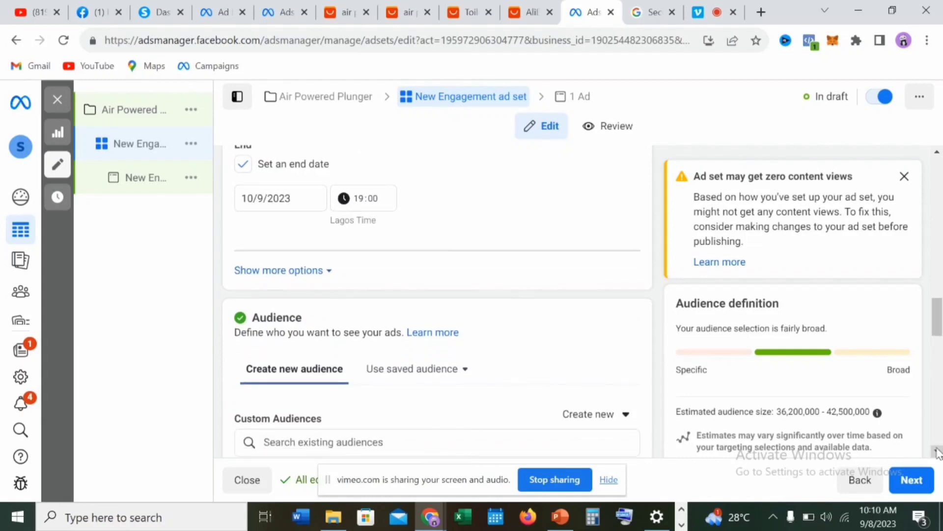
{"action": "scroll", "coordinate": [938, 452], "scroll_direction": "down", "scroll_amount": 2}
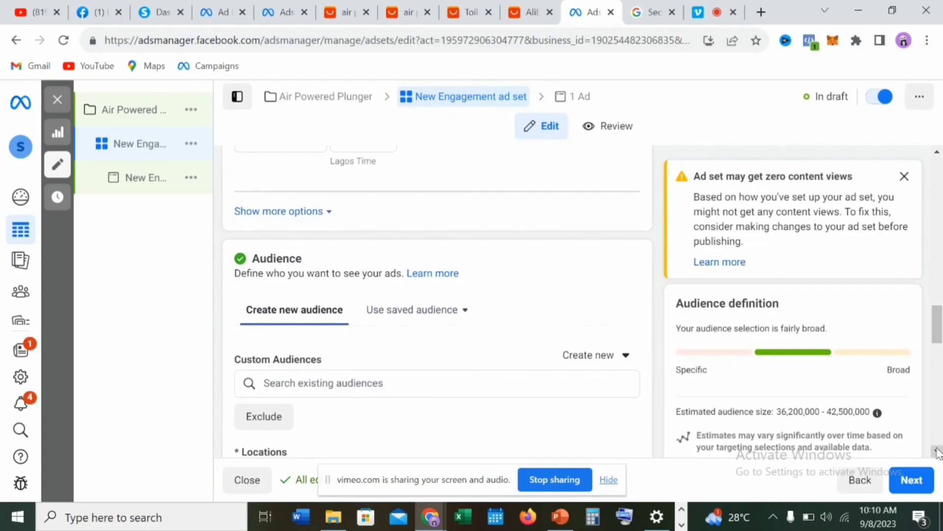
{"action": "scroll", "coordinate": [937, 452], "scroll_direction": "down", "scroll_amount": 1}
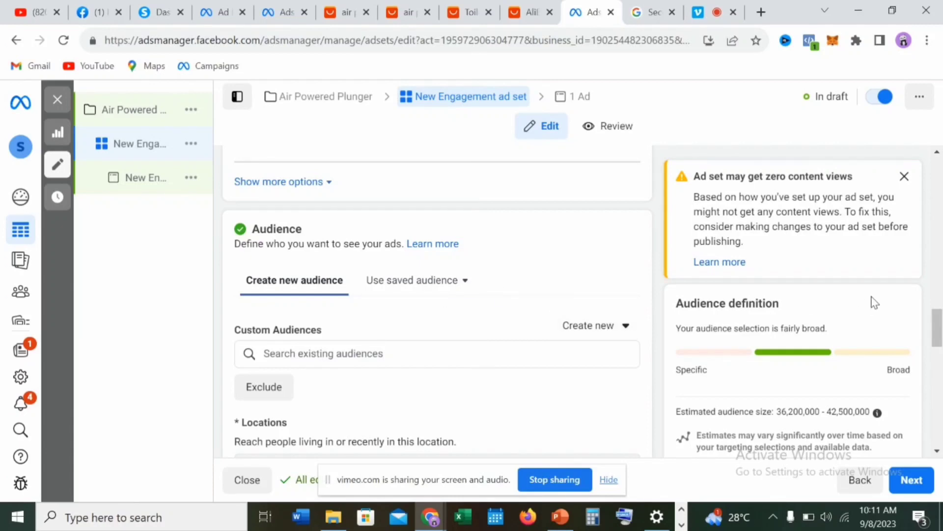
{"action": "left_click", "coordinate": [937, 453]}
{"action": "left_click", "coordinate": [936, 454]}
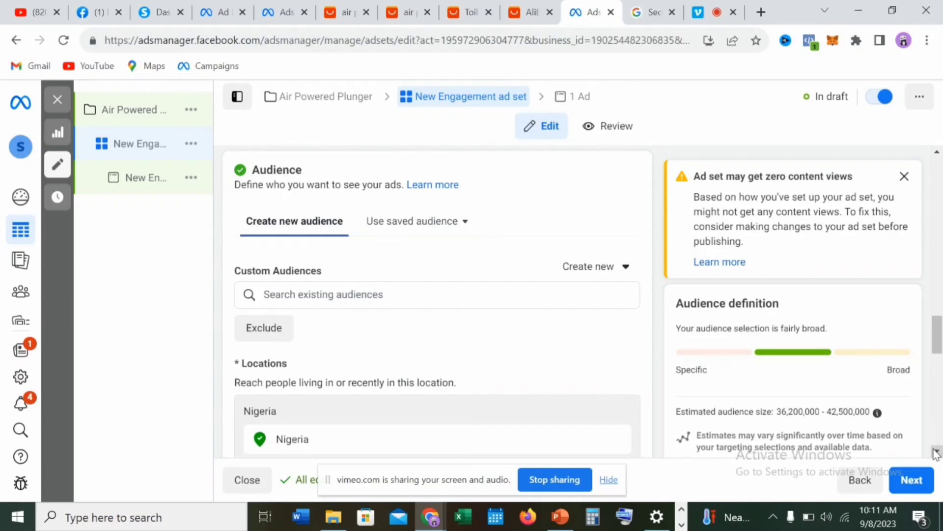
{"action": "scroll", "coordinate": [934, 447], "scroll_direction": "down", "scroll_amount": 2}
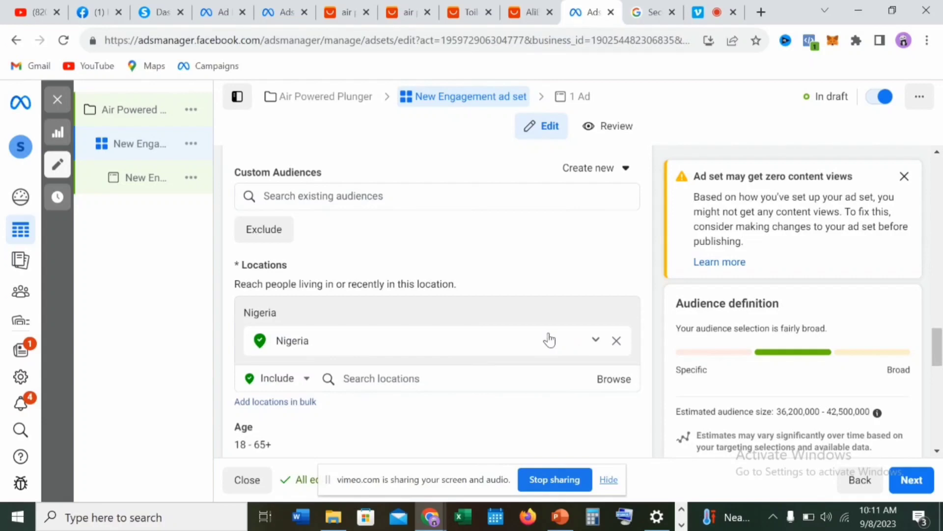
{"action": "left_click", "coordinate": [596, 343]}
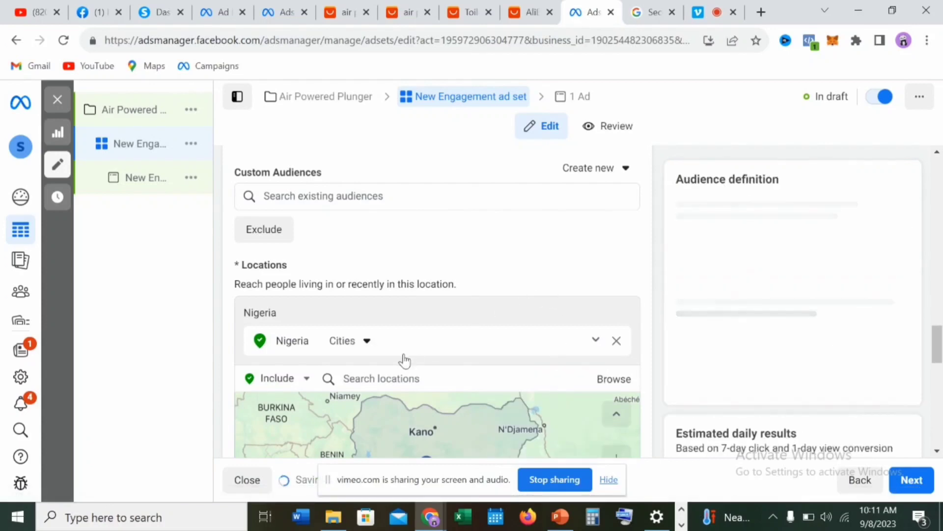
Open the audience's age range for editing and set the minimum age to 24
{"action": "left_click", "coordinate": [938, 451]}
{"action": "left_click", "coordinate": [938, 451]}
{"action": "left_click", "coordinate": [937, 451]}
{"action": "left_click", "coordinate": [937, 451]}
{"action": "left_click", "coordinate": [937, 451]}
{"action": "left_click", "coordinate": [937, 451]}
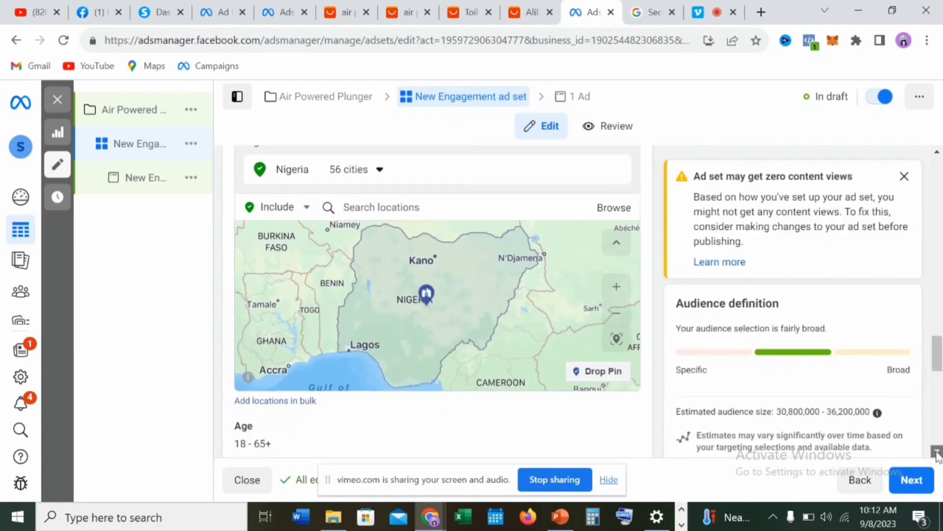
{"action": "left_click", "coordinate": [938, 451]}
{"action": "left_click", "coordinate": [937, 451]}
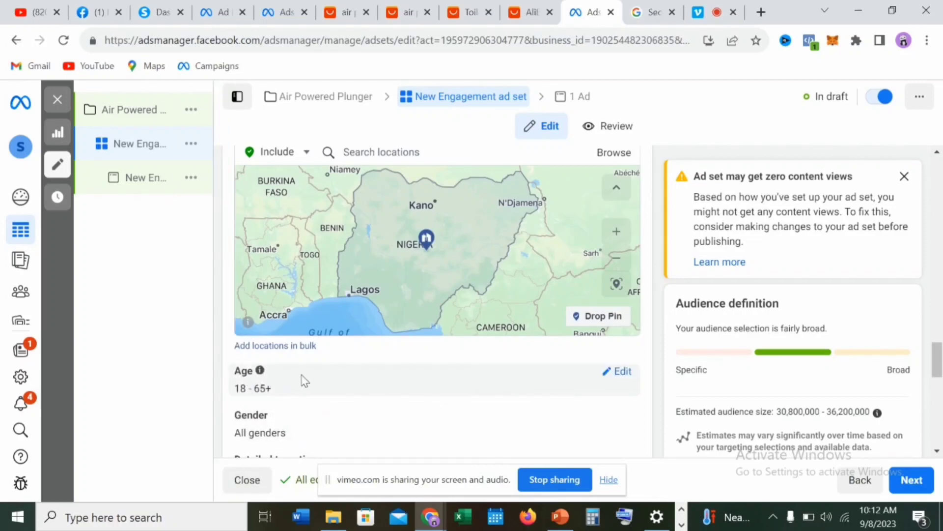
{"action": "left_click", "coordinate": [621, 374]}
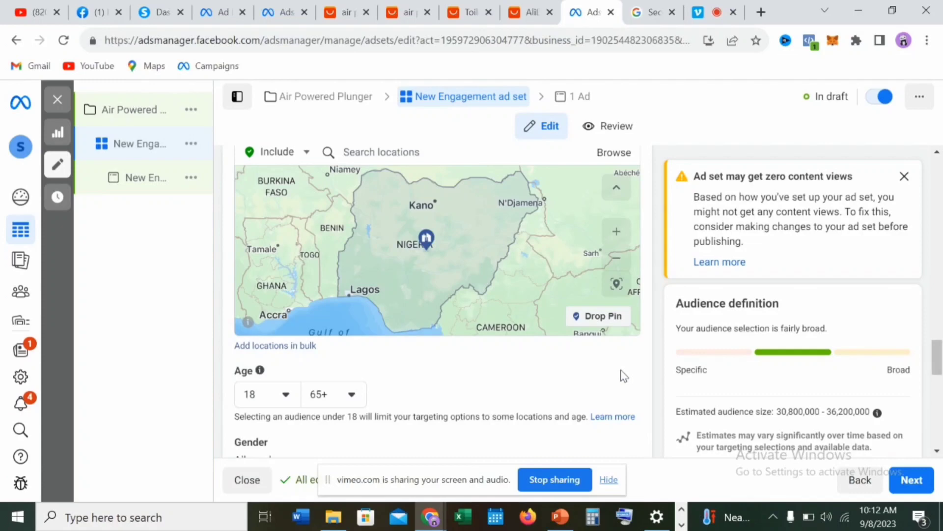
{"action": "left_click", "coordinate": [282, 397]}
{"action": "key", "text": "End"}
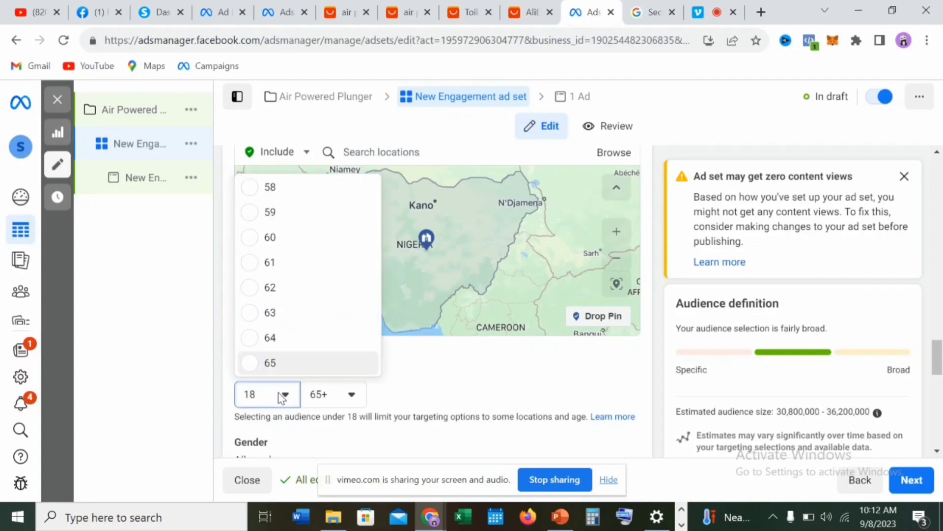
{"action": "key", "text": "Home"}
{"action": "key", "text": "Down"}
{"action": "key", "text": "Down"}
{"action": "key", "text": "Down"}
{"action": "key", "text": "Down"}
{"action": "key", "text": "Down"}
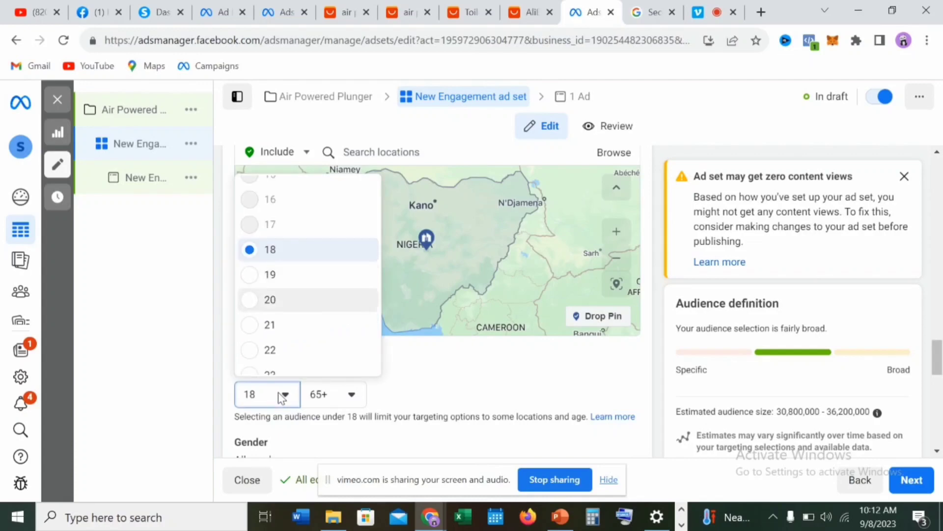
{"action": "key", "text": "Down"}
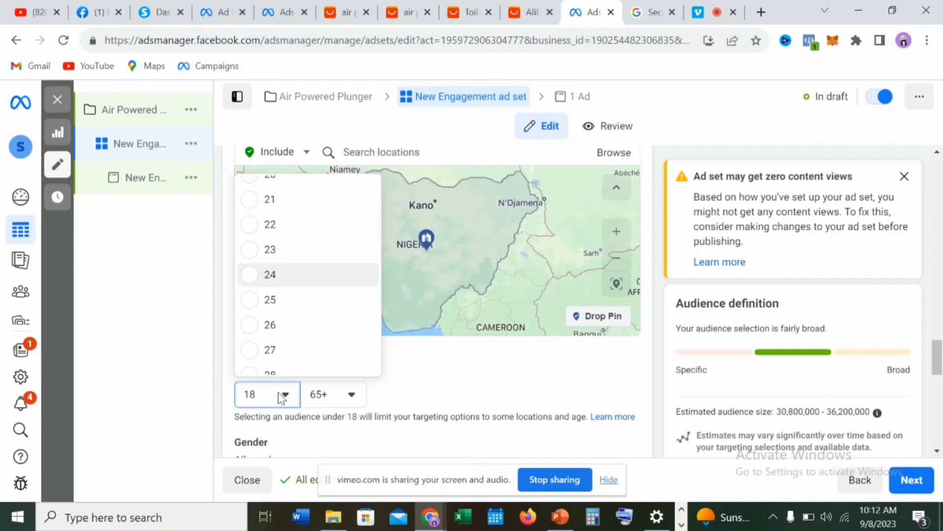
{"action": "left_click", "coordinate": [251, 276]}
Set the audience's maximum age to 55
{"action": "left_click", "coordinate": [354, 397]}
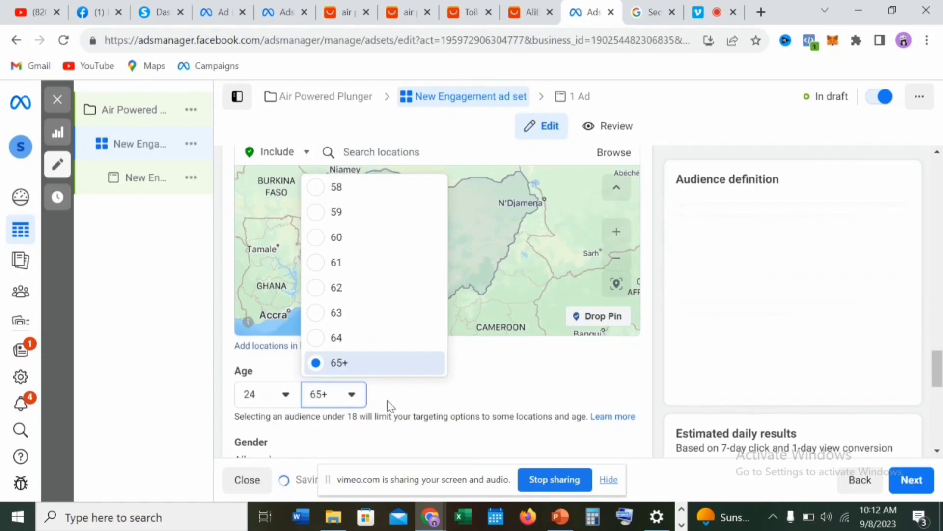
{"action": "left_click", "coordinate": [353, 397]}
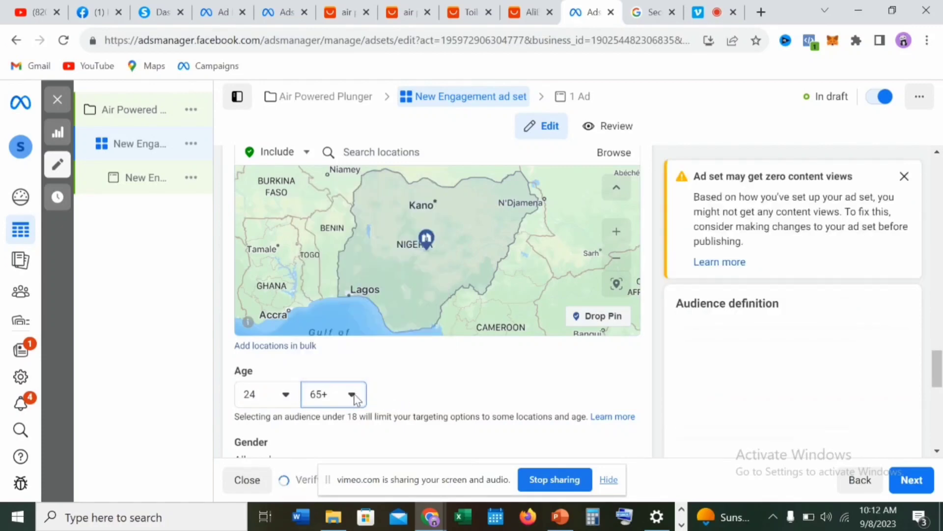
{"action": "left_click", "coordinate": [354, 396]}
{"action": "key", "text": "Up"}
{"action": "key", "text": "Up"}
{"action": "key", "text": "Up"}
{"action": "key", "text": "Up"}
{"action": "key", "text": "Up"}
{"action": "key", "text": "Up"}
{"action": "key", "text": "Up"}
{"action": "key", "text": "Up"}
{"action": "key", "text": "Up"}
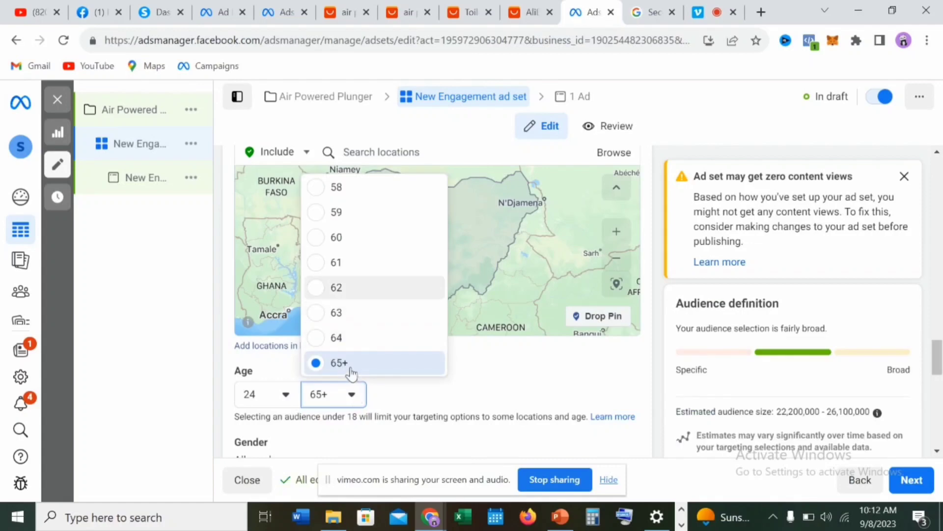
{"action": "key", "text": "Up"}
{"action": "key", "text": "Up"}
{"action": "key", "text": "Up"}
{"action": "key", "text": "Up"}
{"action": "key", "text": "Up"}
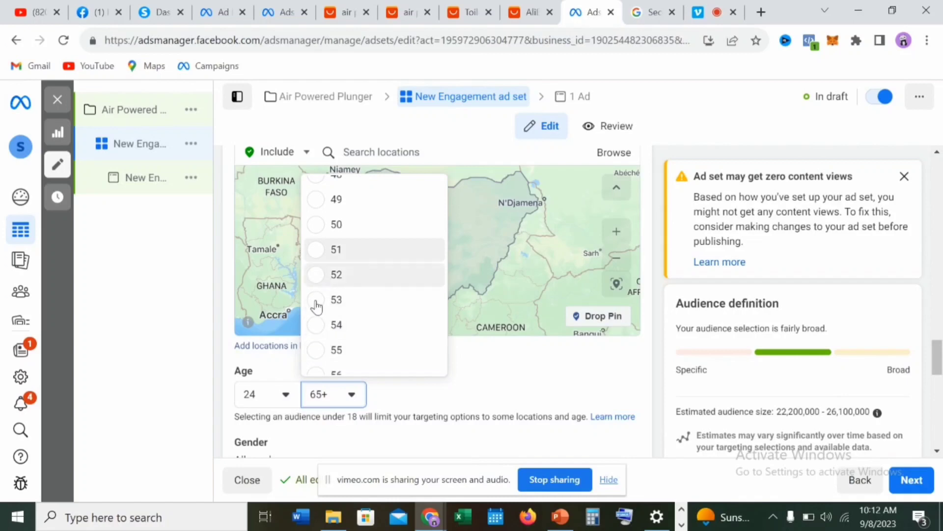
{"action": "left_click", "coordinate": [319, 355]}
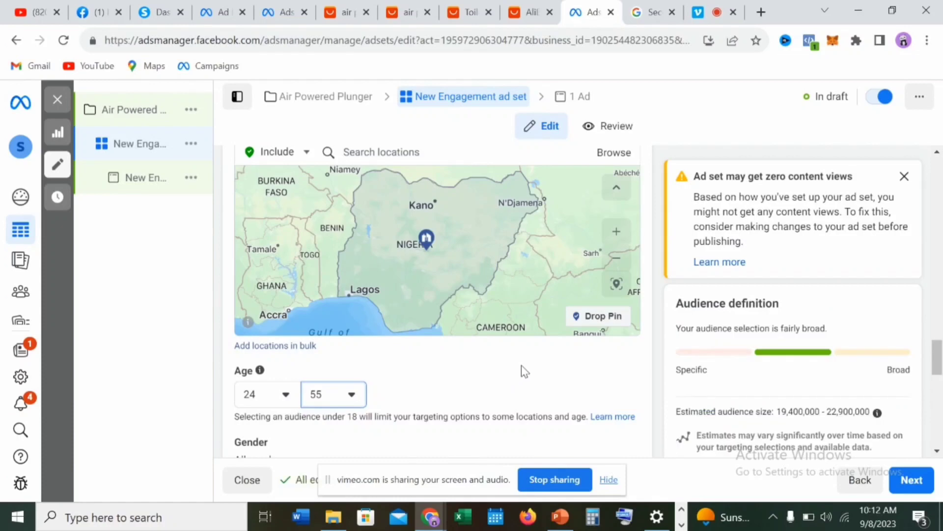
{"action": "key", "text": "space"}
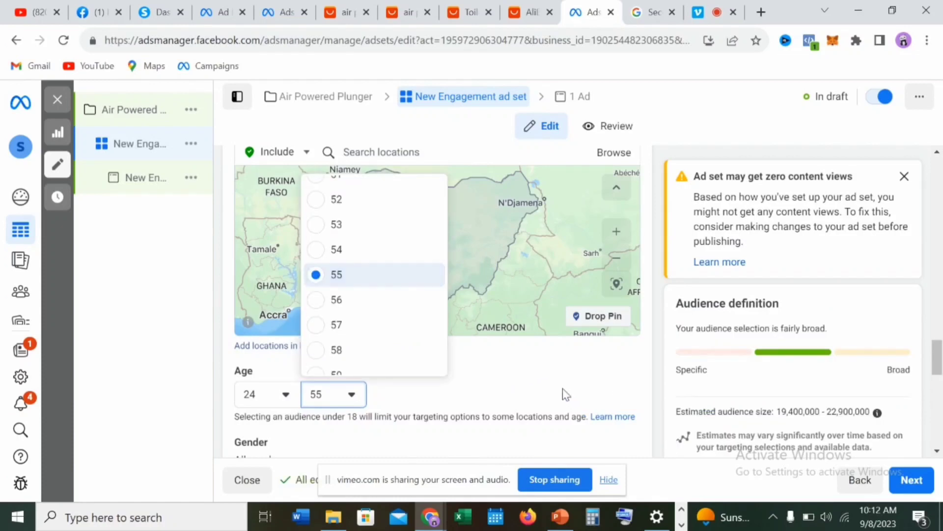
{"action": "key", "text": "Escape"}
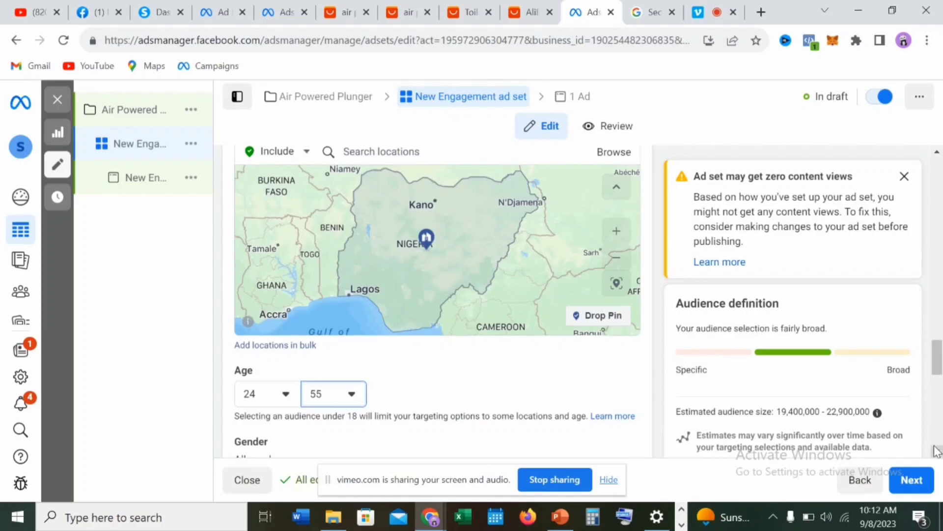
Open the audience's gender setting for editing
{"action": "scroll", "coordinate": [936, 451], "scroll_direction": "down", "scroll_amount": 3}
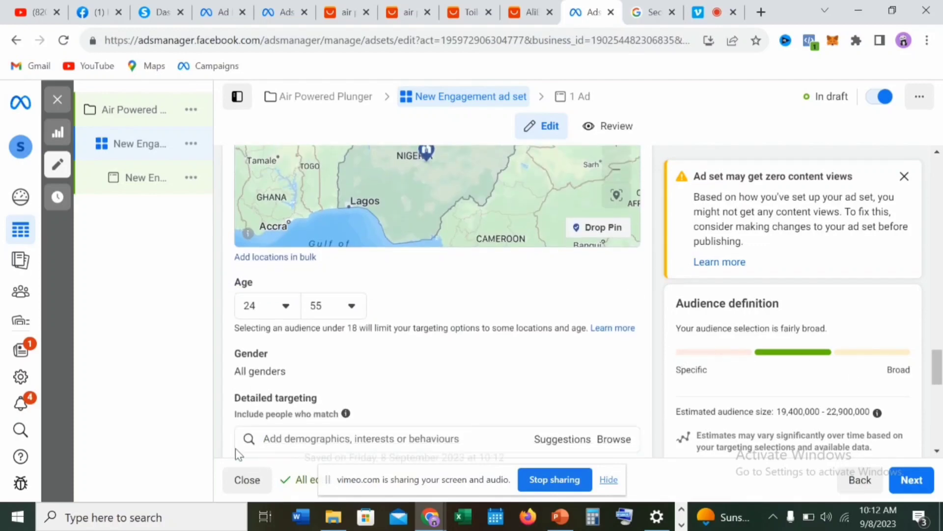
{"action": "mouse_move", "coordinate": [275, 352]}
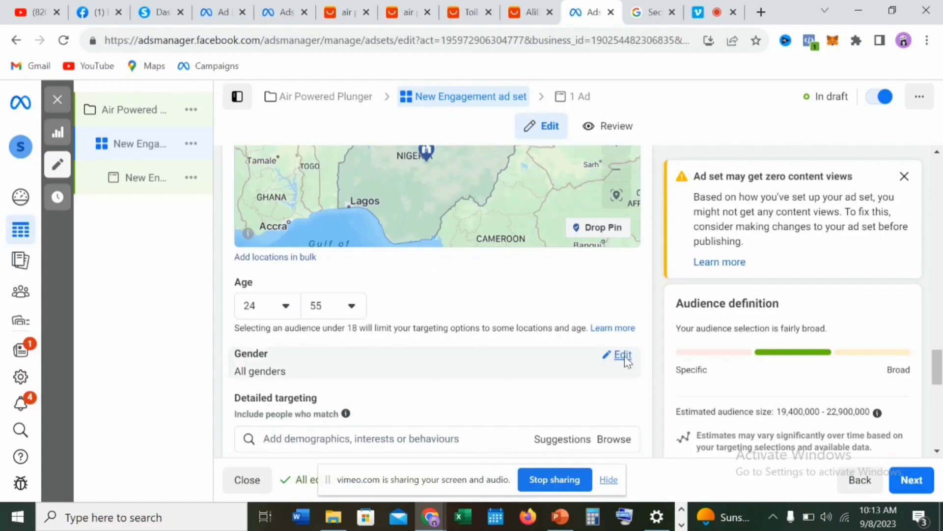
{"action": "left_click", "coordinate": [623, 356]}
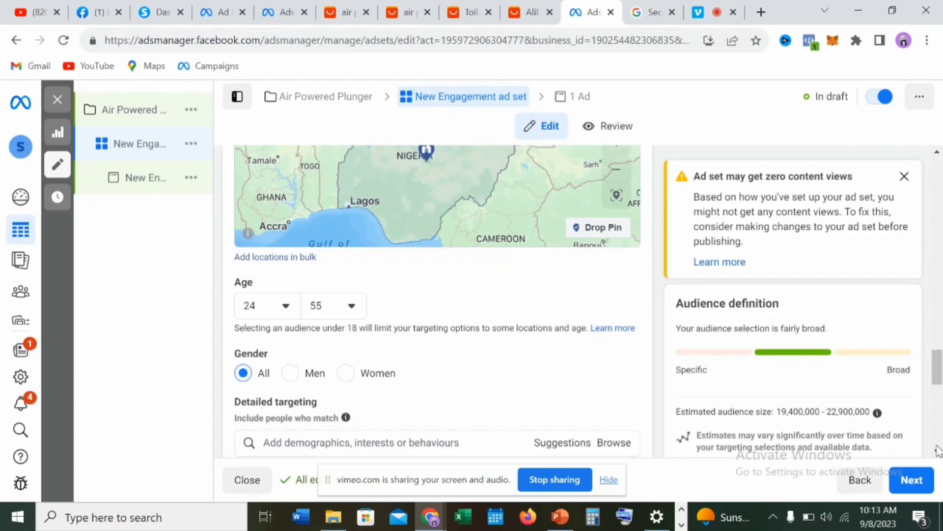
Add the interest Online shopping (retail) to the ad set's detailed targeting
{"action": "scroll", "coordinate": [938, 451], "scroll_direction": "down", "scroll_amount": 3}
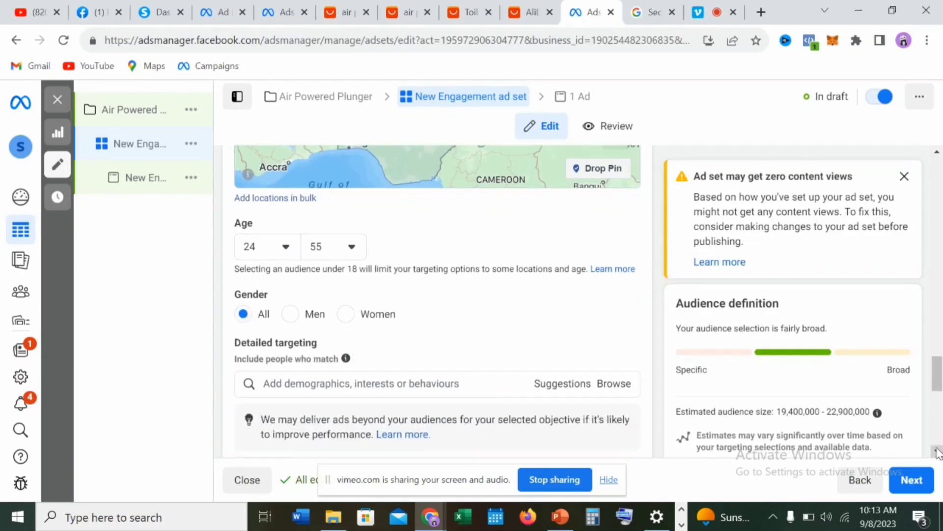
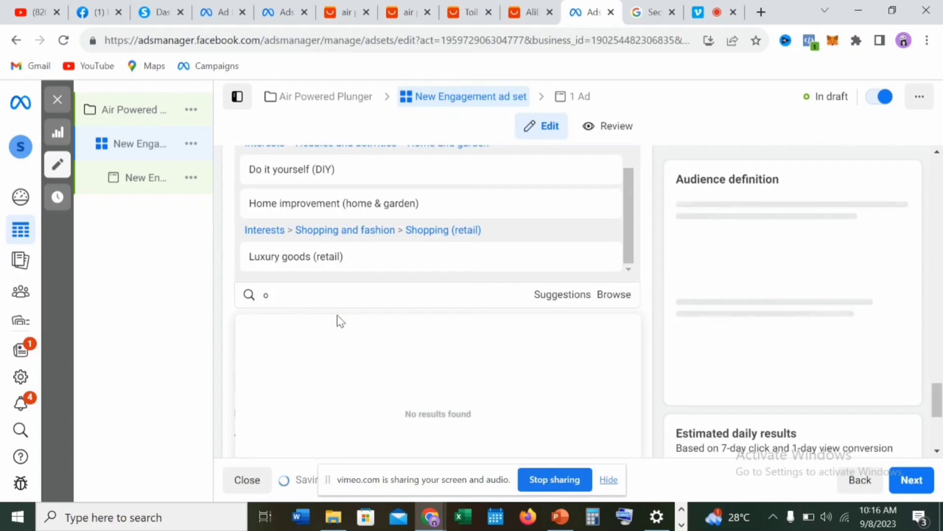
{"action": "type", "text": "nl"}
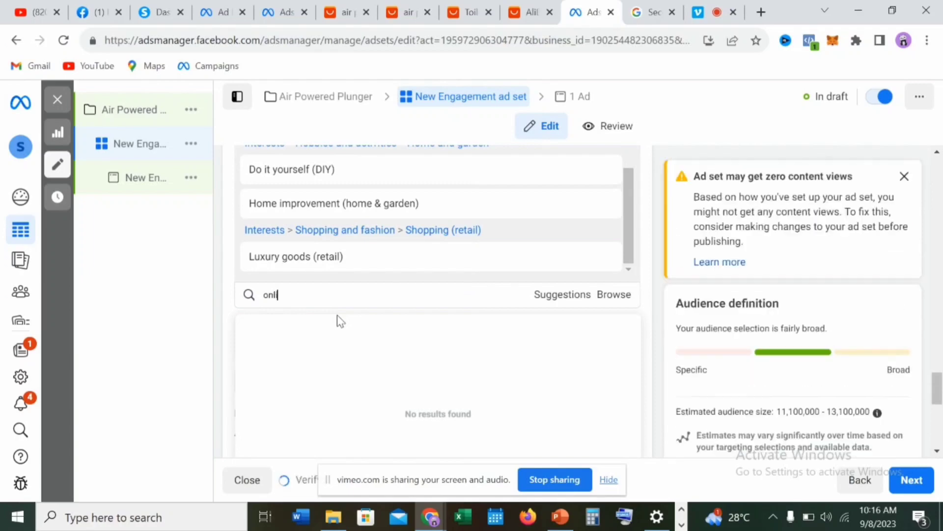
{"action": "type", "text": "ineshipping"}
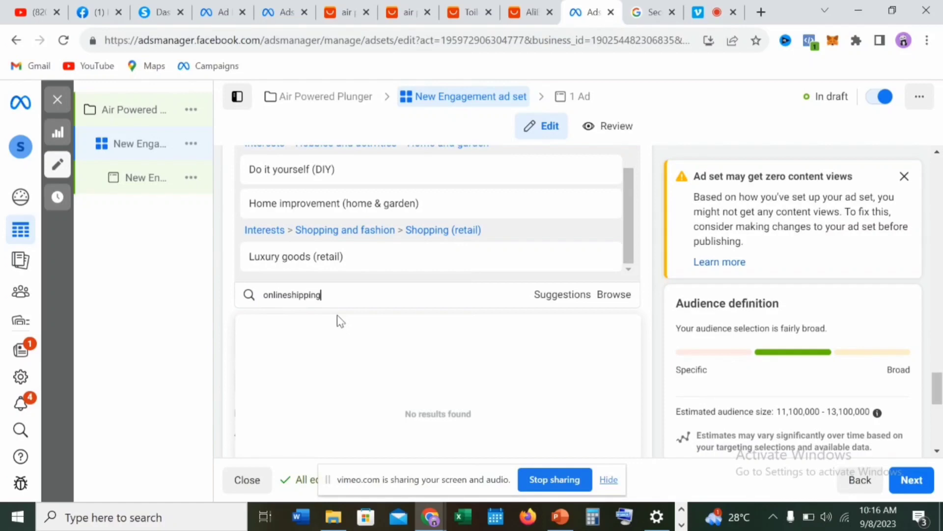
{"action": "key", "text": "BackSpace"}
{"action": "key", "text": "BackSpace"}
{"action": "key", "text": "BackSpace"}
{"action": "key", "text": "BackSpace"}
{"action": "key", "text": "BackSpace"}
{"action": "key", "text": "BackSpace"}
{"action": "key", "text": "BackSpace"}
{"action": "key", "text": "BackSpace"}
{"action": "type", "text": "shopping"}
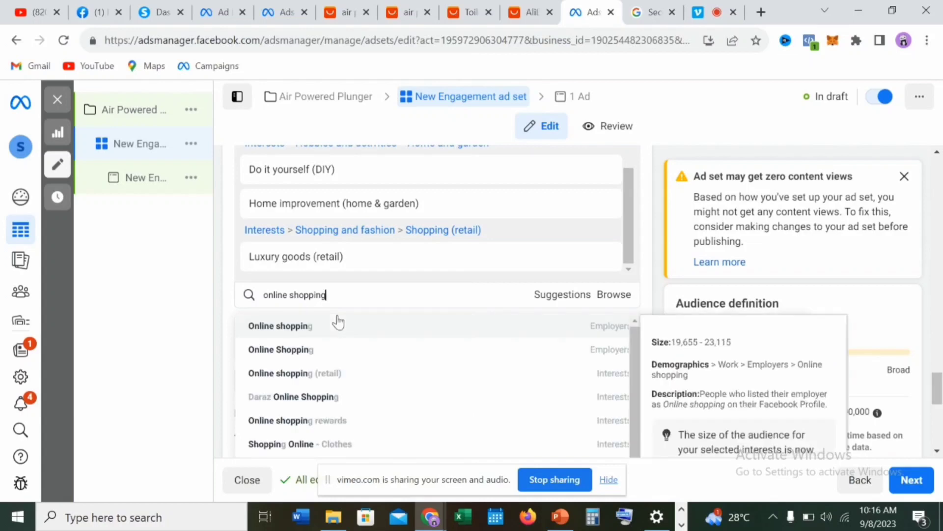
{"action": "left_click", "coordinate": [294, 375]}
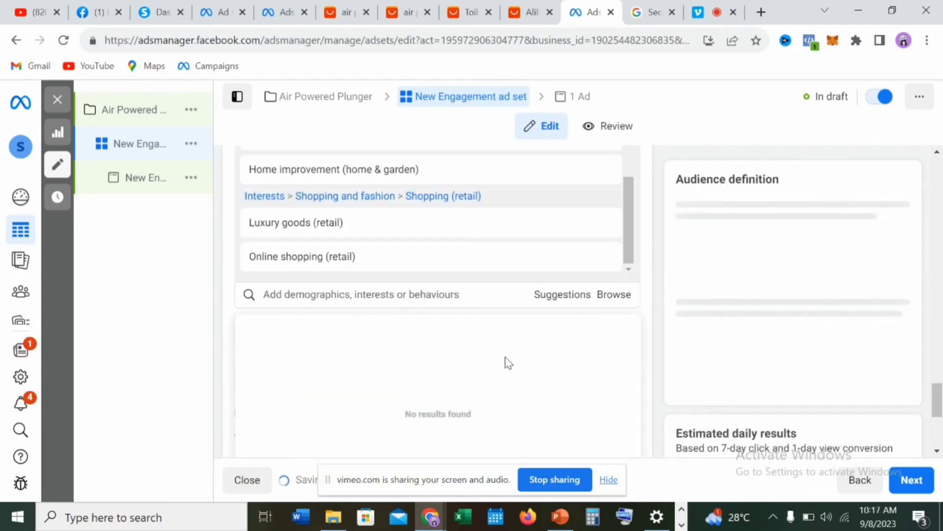
Save the ad set's targeting as a reusable audience named "ads set Audience1"
{"action": "left_click", "coordinate": [938, 450]}
{"action": "left_click", "coordinate": [937, 450]}
{"action": "left_click", "coordinate": [937, 451]}
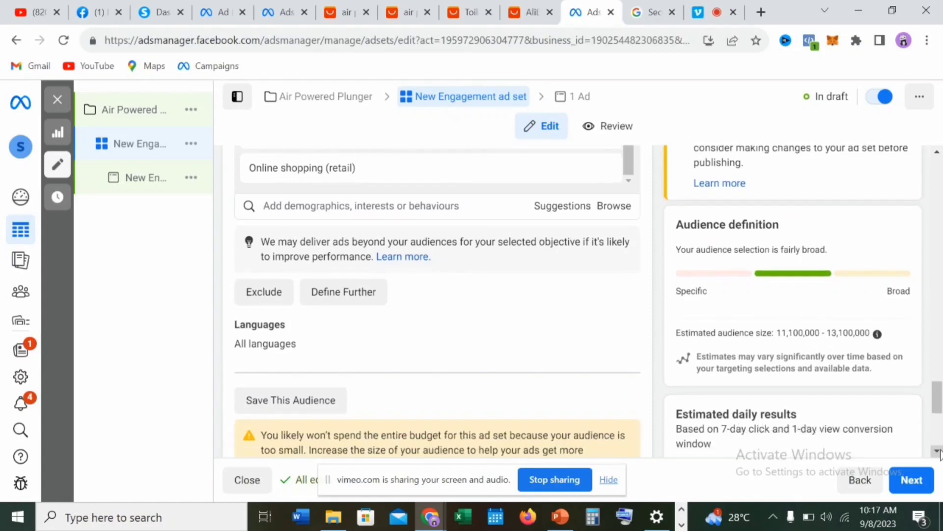
{"action": "left_click", "coordinate": [937, 451]}
{"action": "left_click", "coordinate": [938, 450]}
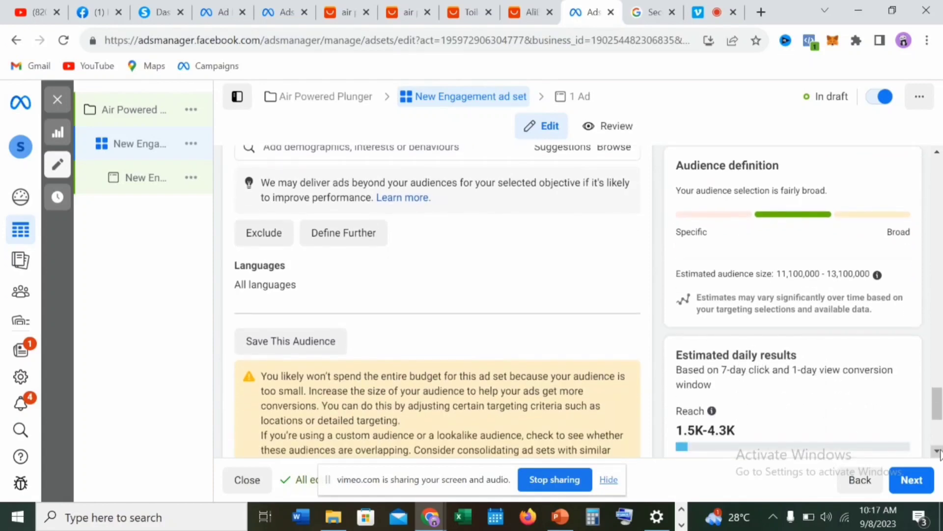
{"action": "left_click", "coordinate": [286, 344]}
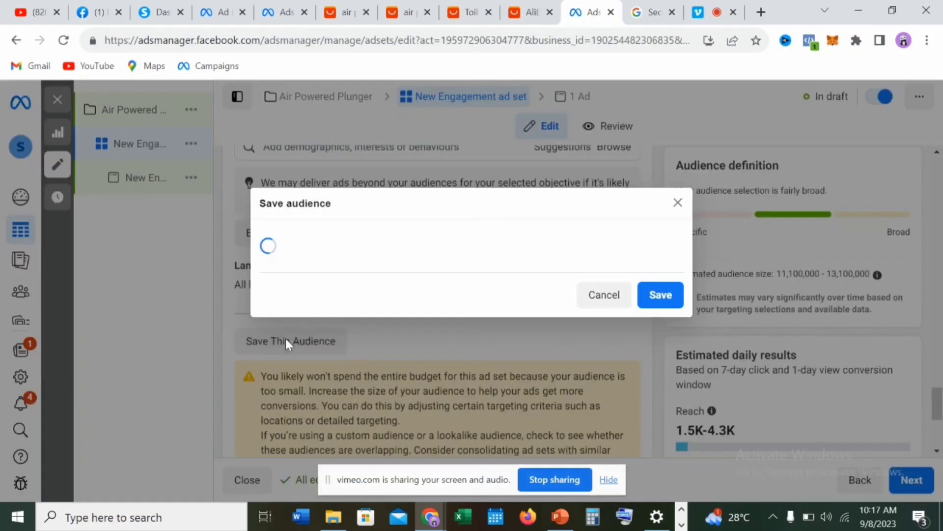
{"action": "left_click", "coordinate": [439, 226]}
{"action": "key", "text": "BackSpace"}
{"action": "key", "text": "BackSpace"}
{"action": "key", "text": "BackSpace"}
{"action": "key", "text": "BackSpace"}
{"action": "key", "text": "BackSpace"}
{"action": "key", "text": "BackSpace"}
{"action": "key", "text": "BackSpace"}
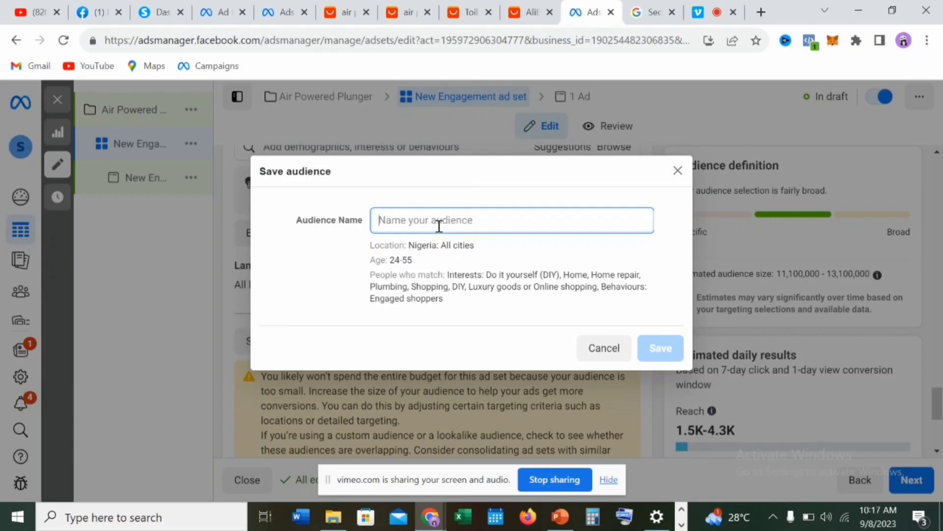
{"action": "type", "text": "ad"}
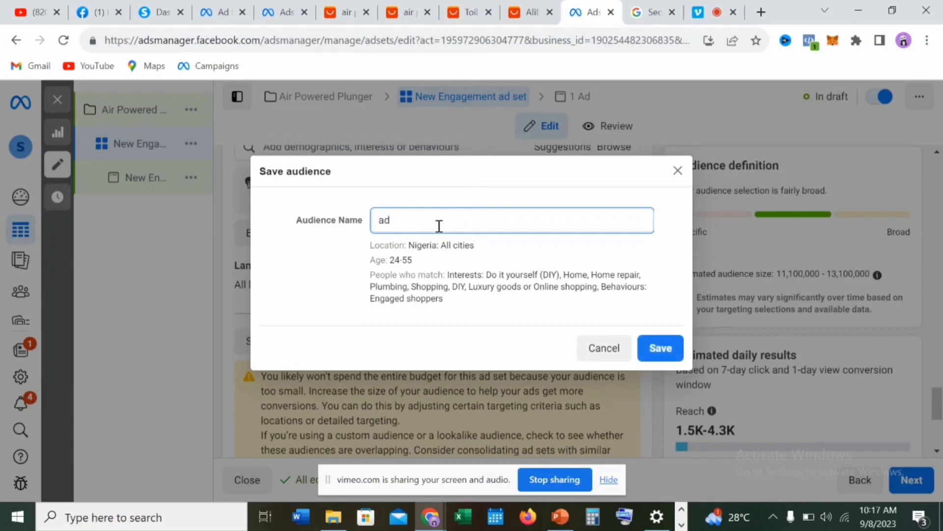
{"action": "type", "text": "s st"}
{"action": "key", "text": "BackSpace"}
{"action": "type", "text": "et Audience"}
{"action": "type", "text": "1"}
{"action": "left_click_drag", "start_coordinate": [523, 289], "coordinate": [540, 308]}
{"action": "left_click", "coordinate": [659, 352]}
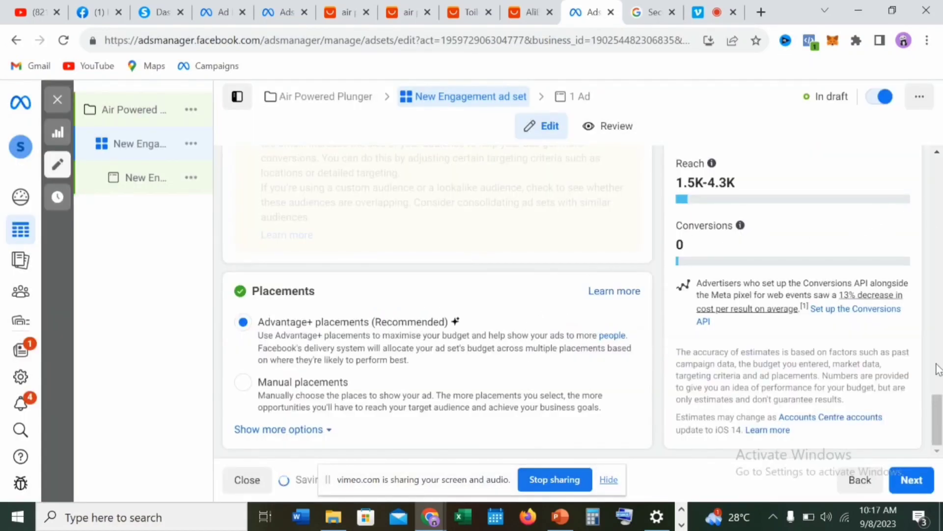
Switch the ad set's placements from Advantage+ to Manual placements
{"action": "scroll", "coordinate": [938, 396], "scroll_direction": "up", "scroll_amount": 2}
{"action": "left_click_drag", "start_coordinate": [940, 396], "coordinate": [940, 415]}
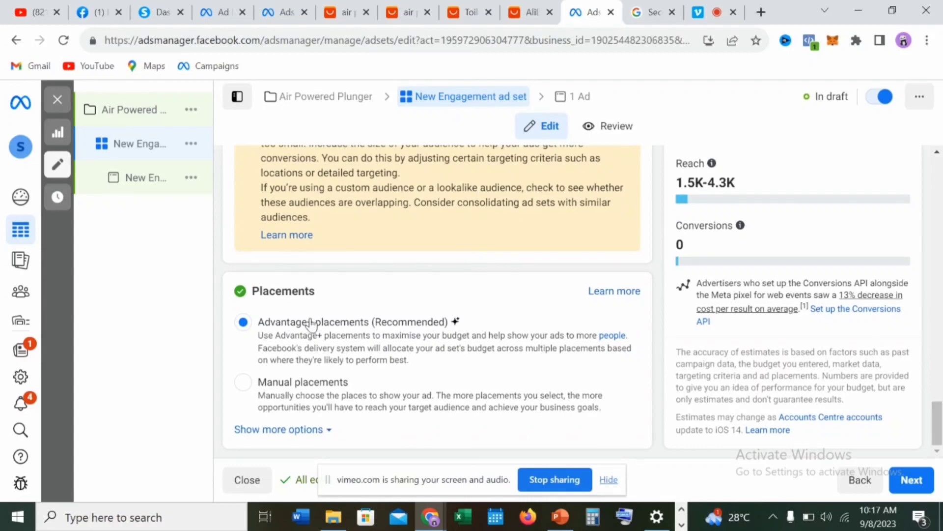
{"action": "left_click", "coordinate": [244, 383]}
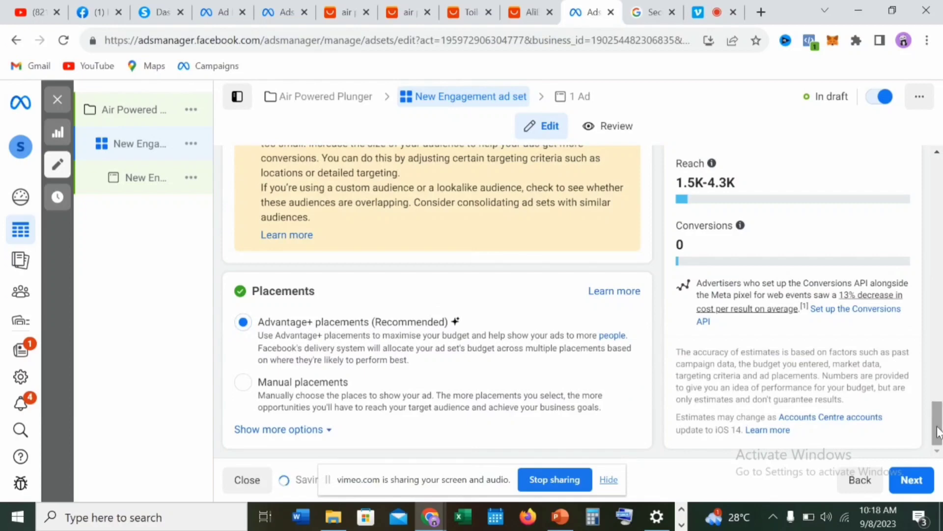
{"action": "left_click", "coordinate": [241, 383]}
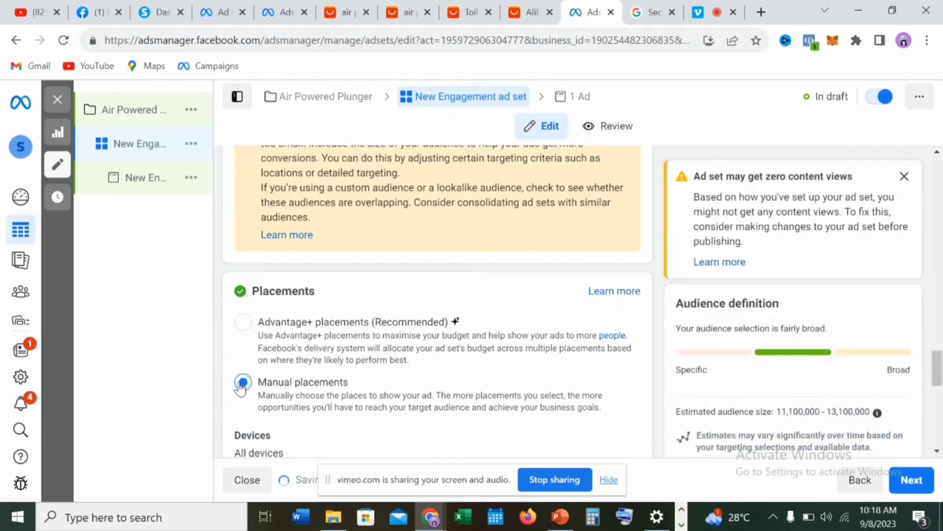
Limit the placement platforms to Instagram by deselecting Facebook, Audience Network and Messenger
{"action": "left_click", "coordinate": [936, 452]}
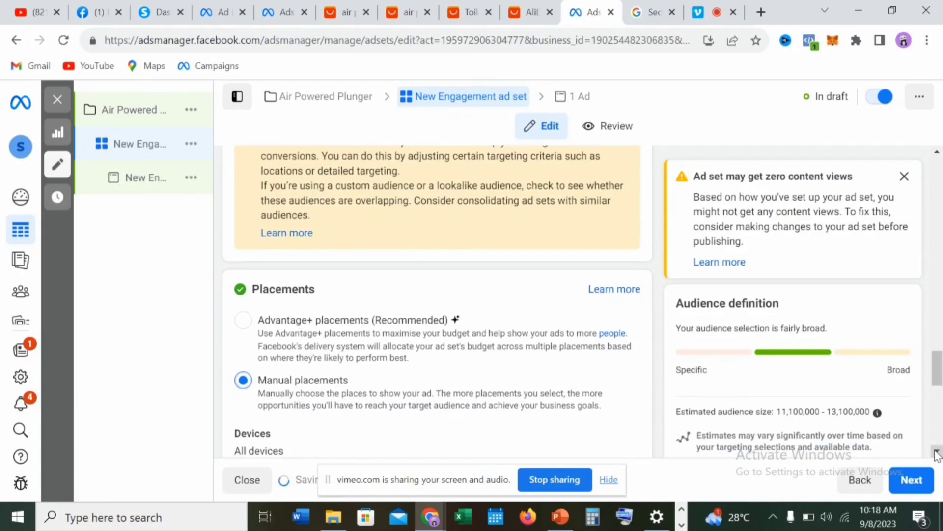
{"action": "scroll", "coordinate": [935, 455], "scroll_direction": "down", "scroll_amount": 3}
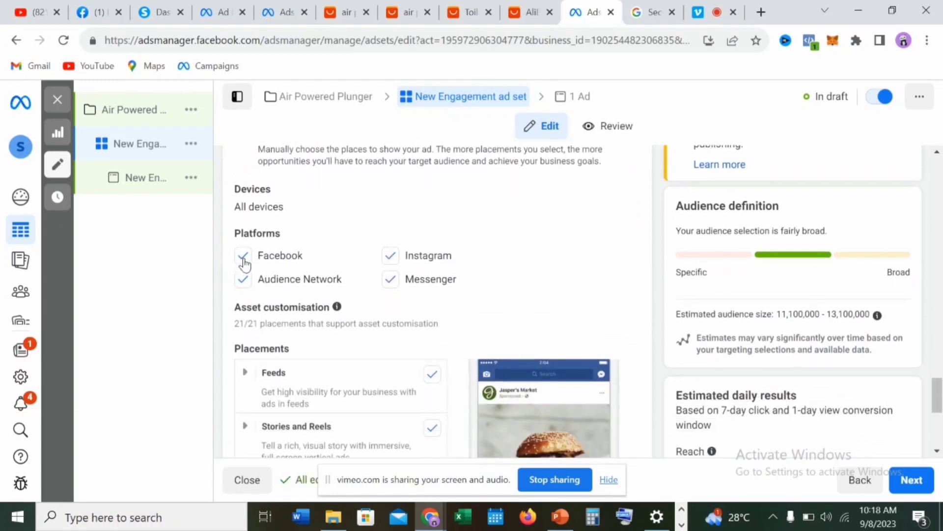
{"action": "left_click", "coordinate": [244, 256]}
{"action": "left_click", "coordinate": [243, 281]}
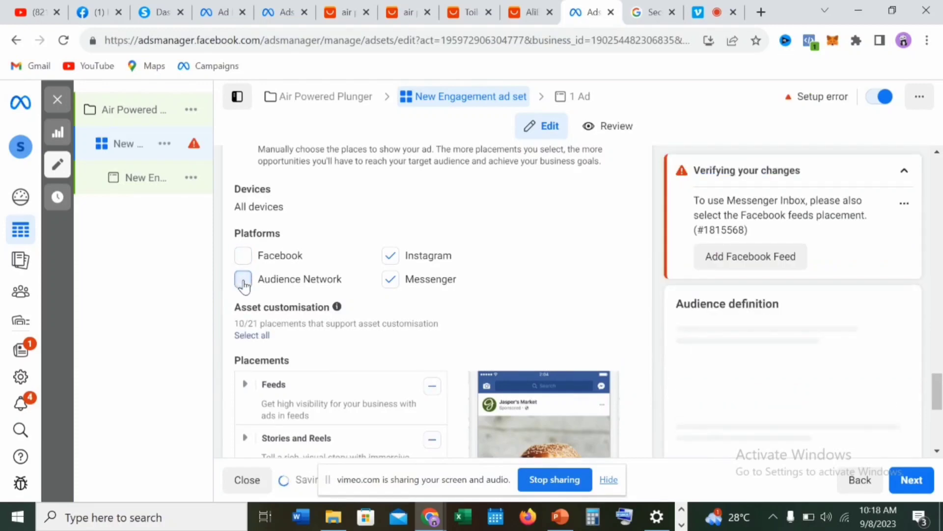
{"action": "left_click", "coordinate": [391, 282]}
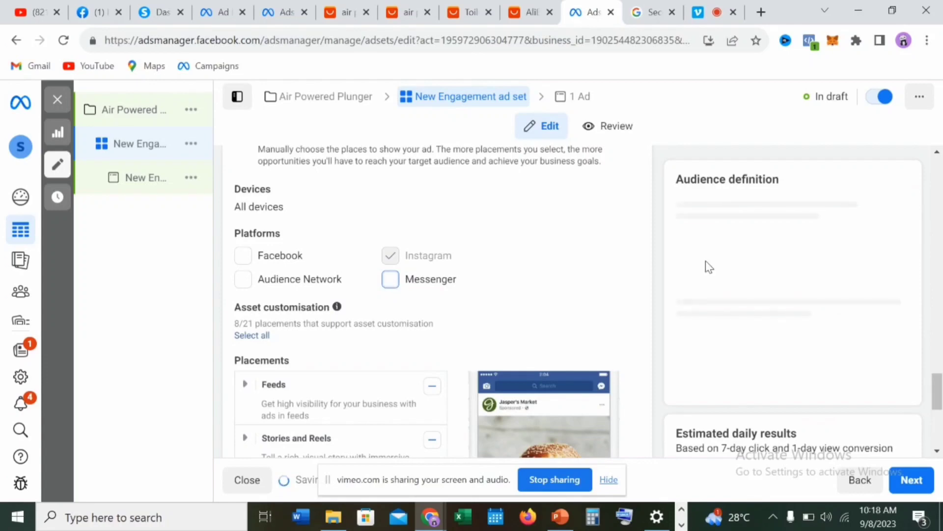
{"action": "scroll", "coordinate": [937, 451], "scroll_direction": "down", "scroll_amount": 4}
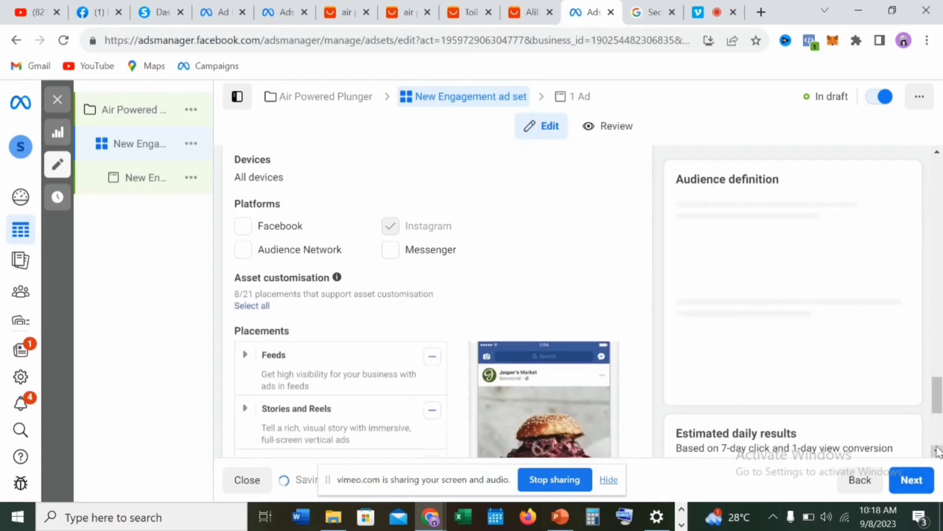
{"action": "scroll", "coordinate": [937, 451], "scroll_direction": "down", "scroll_amount": 3}
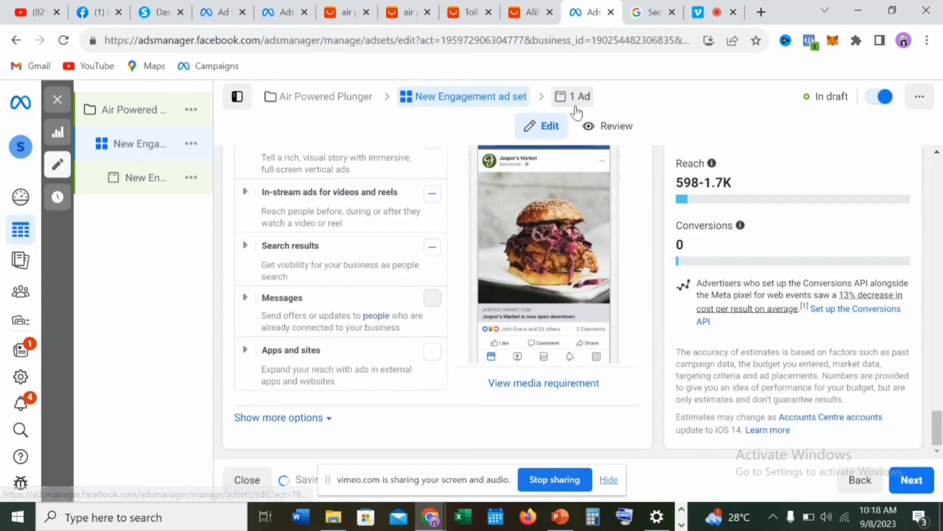
In the ad-level settings, add the 720 × 960 account video to the ad creative, keeping its full length and original crops
{"action": "left_click", "coordinate": [577, 112]}
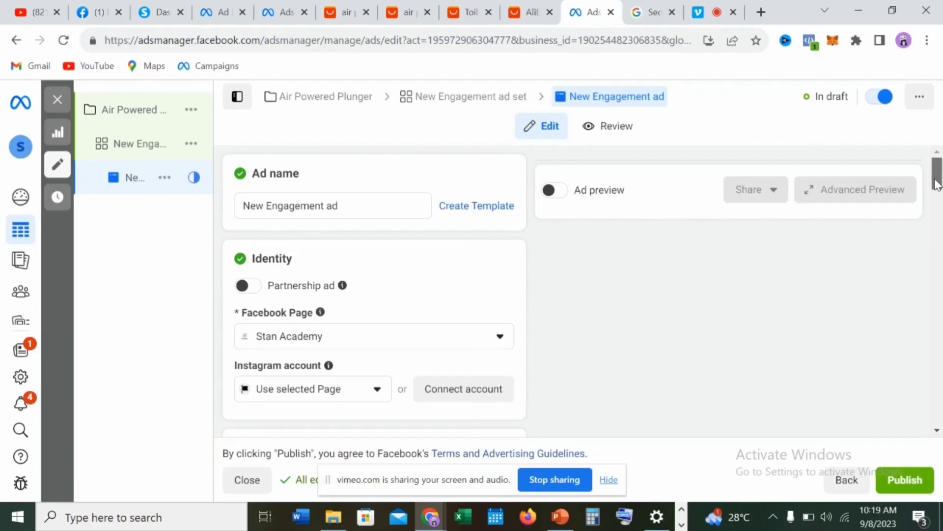
{"action": "scroll", "coordinate": [938, 189], "scroll_direction": "down", "scroll_amount": 1}
{"action": "left_click_drag", "start_coordinate": [937, 190], "coordinate": [940, 253]}
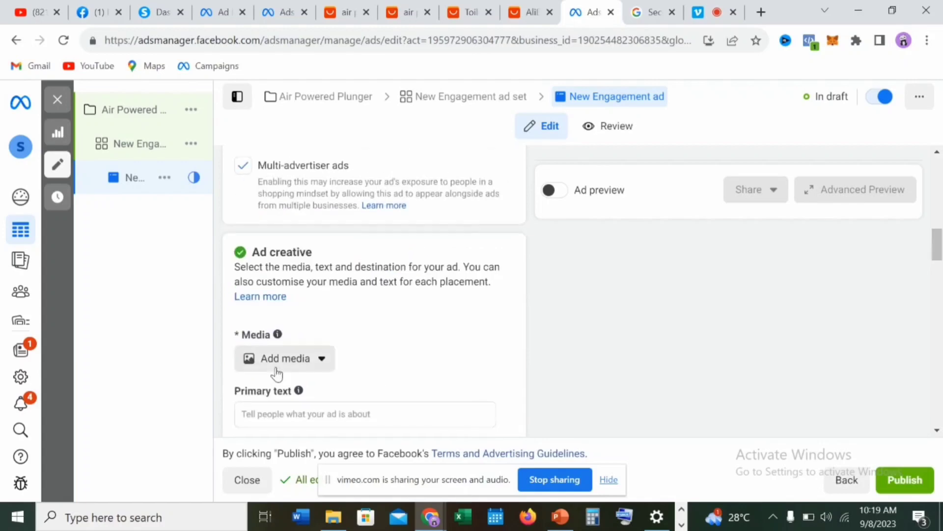
{"action": "left_click", "coordinate": [322, 360]}
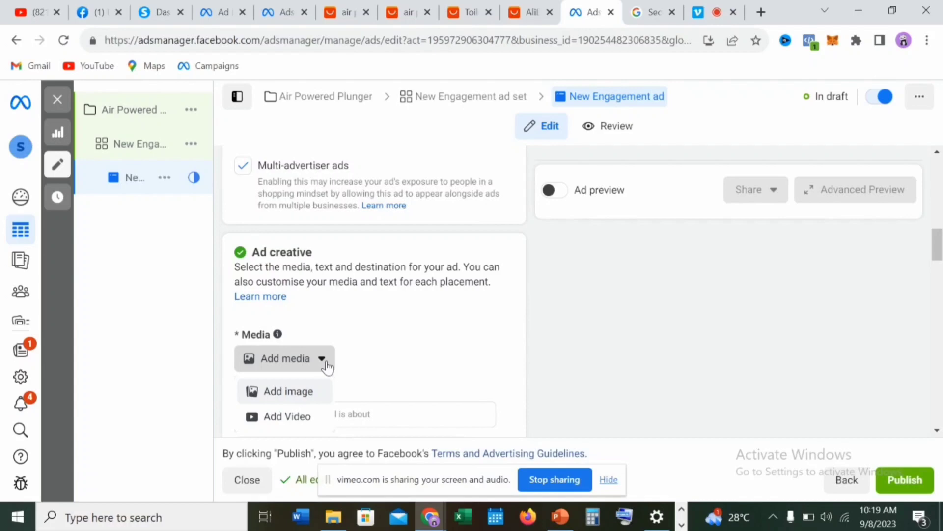
{"action": "left_click", "coordinate": [290, 419]}
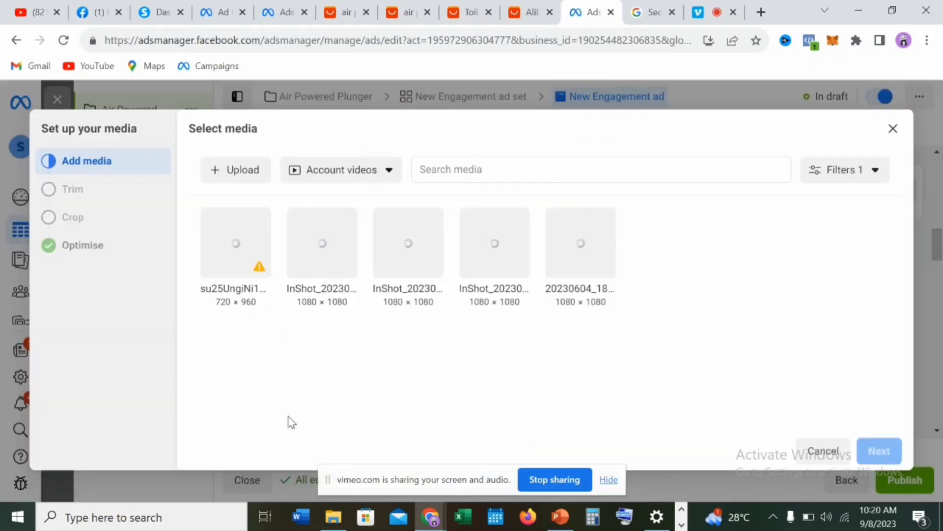
{"action": "left_click", "coordinate": [241, 250]}
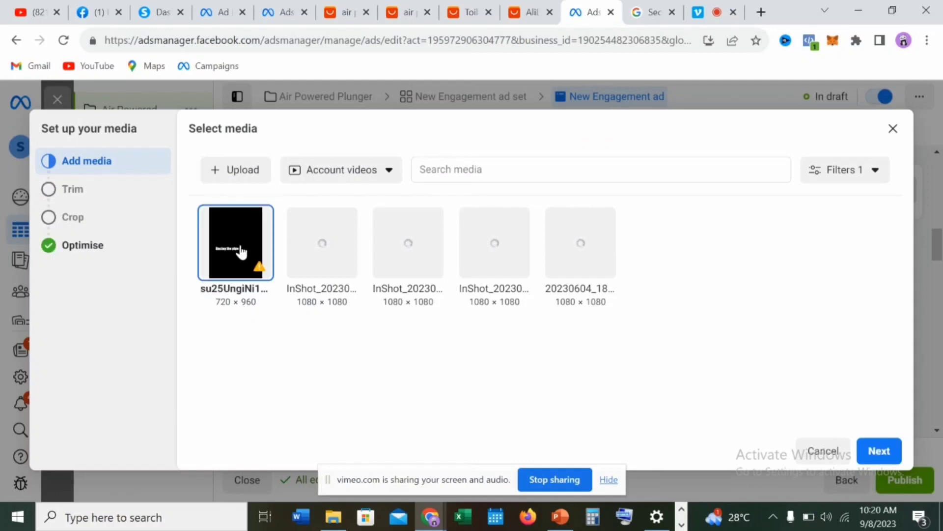
{"action": "left_click", "coordinate": [864, 449]}
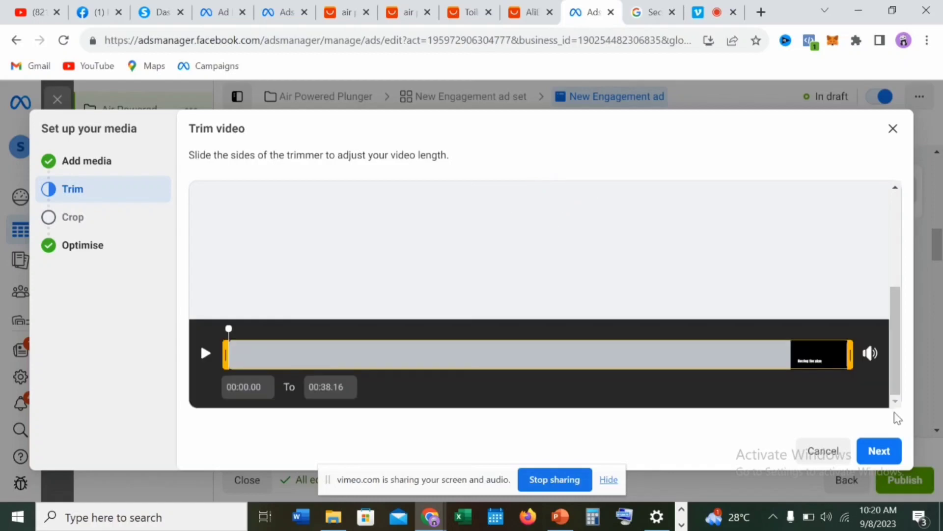
{"action": "left_click", "coordinate": [880, 453]}
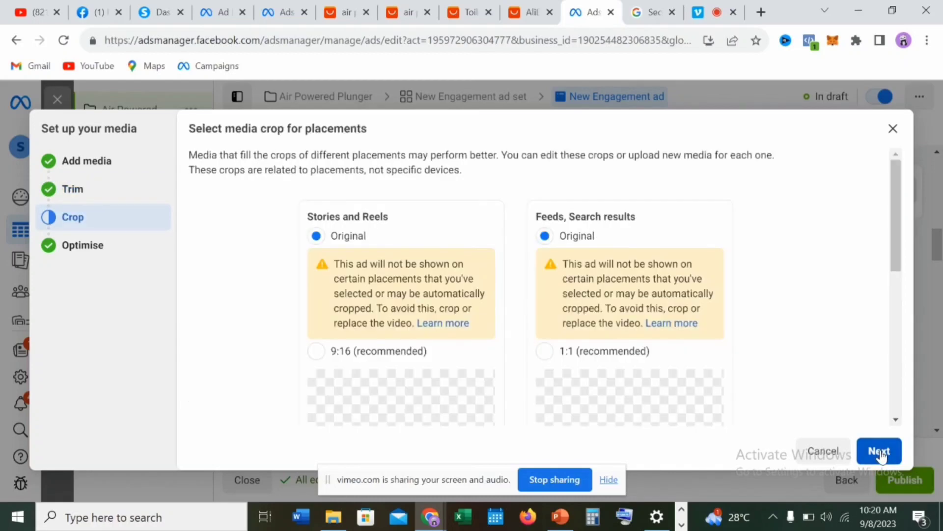
{"action": "left_click", "coordinate": [880, 451]}
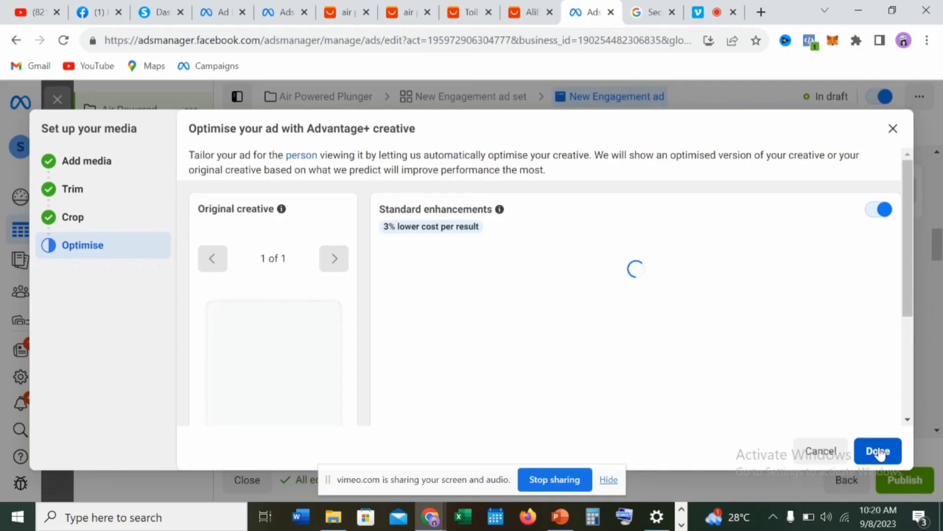
{"action": "left_click", "coordinate": [880, 453]}
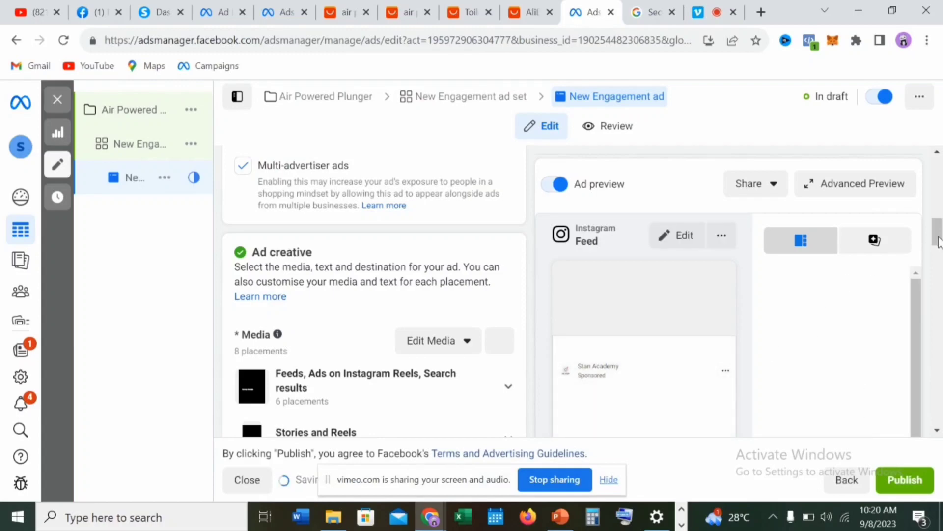
Switch the ad video's thumbnail to manual and save the blue Pipe Dredge account image as the thumbnail for all 8 placements
{"action": "left_click_drag", "start_coordinate": [939, 240], "coordinate": [940, 395]}
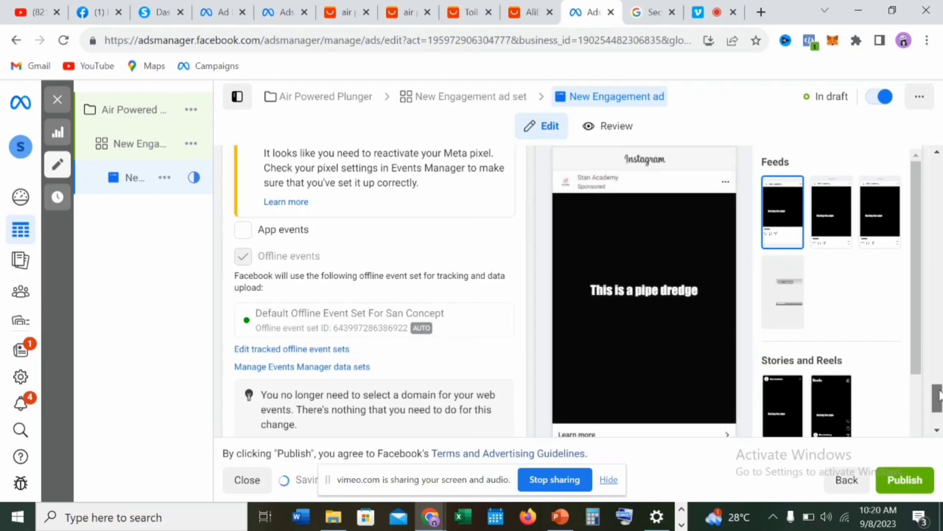
{"action": "left_click_drag", "start_coordinate": [940, 395], "coordinate": [913, 241]}
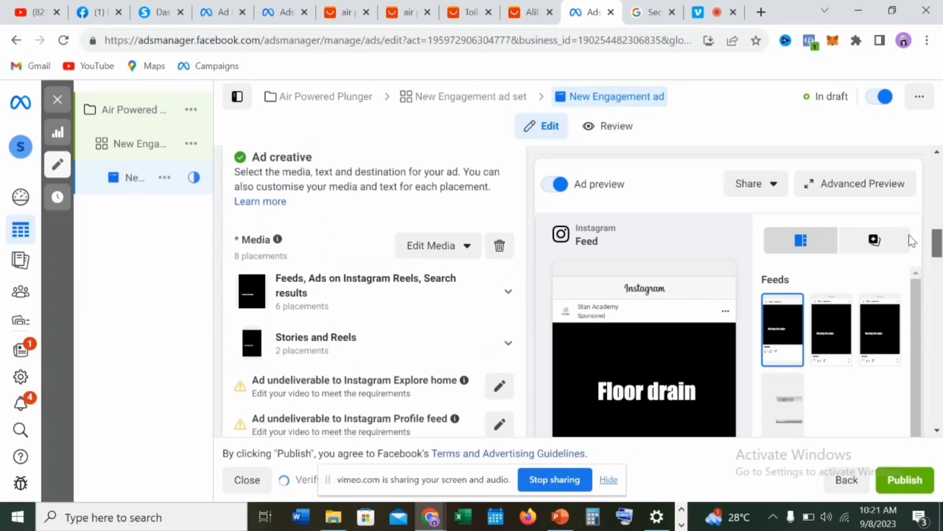
{"action": "left_click", "coordinate": [451, 248]}
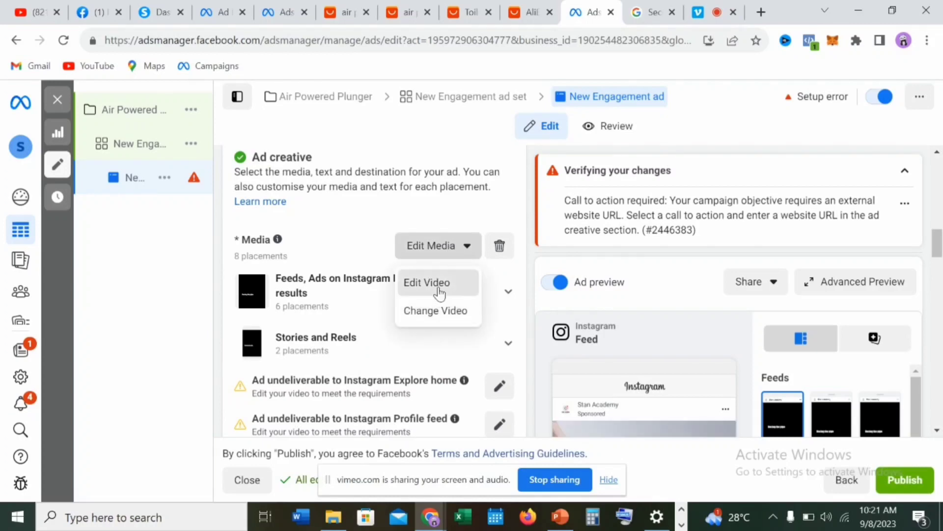
{"action": "left_click", "coordinate": [439, 288]}
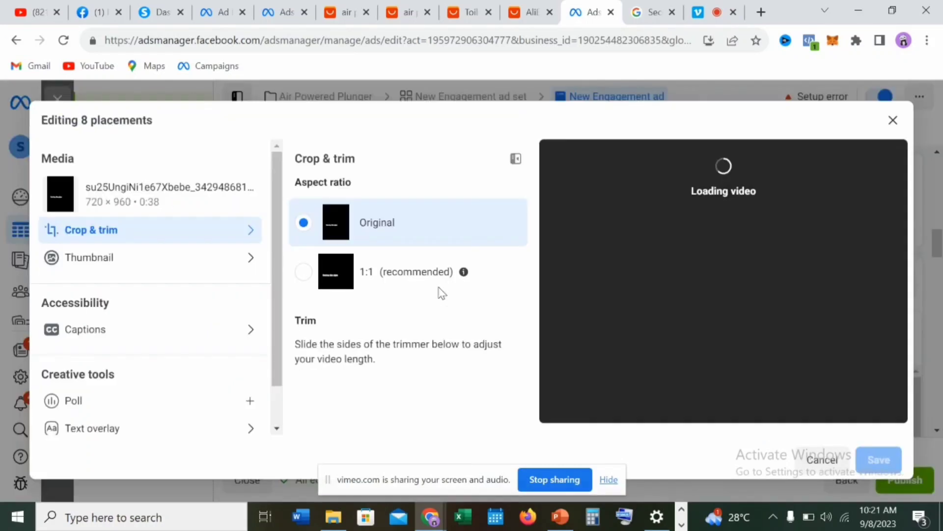
{"action": "left_click", "coordinate": [71, 258]}
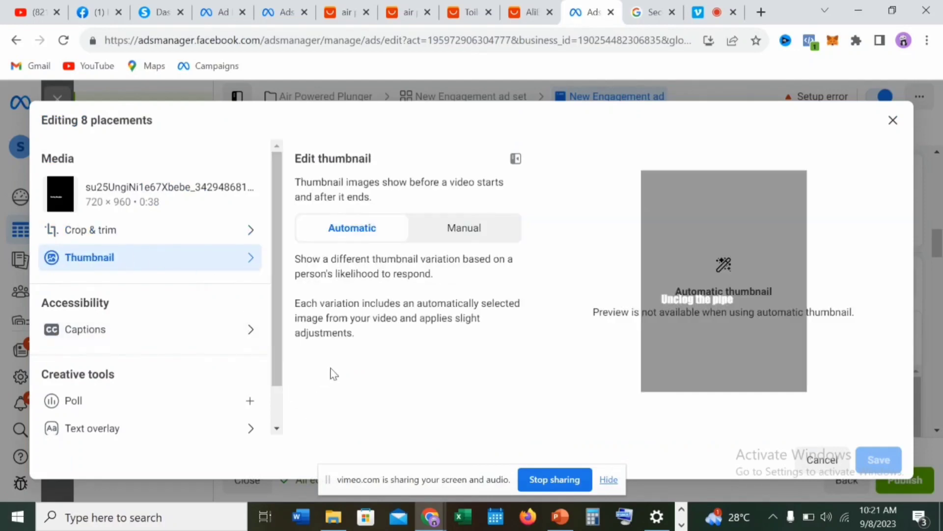
{"action": "left_click", "coordinate": [452, 230]}
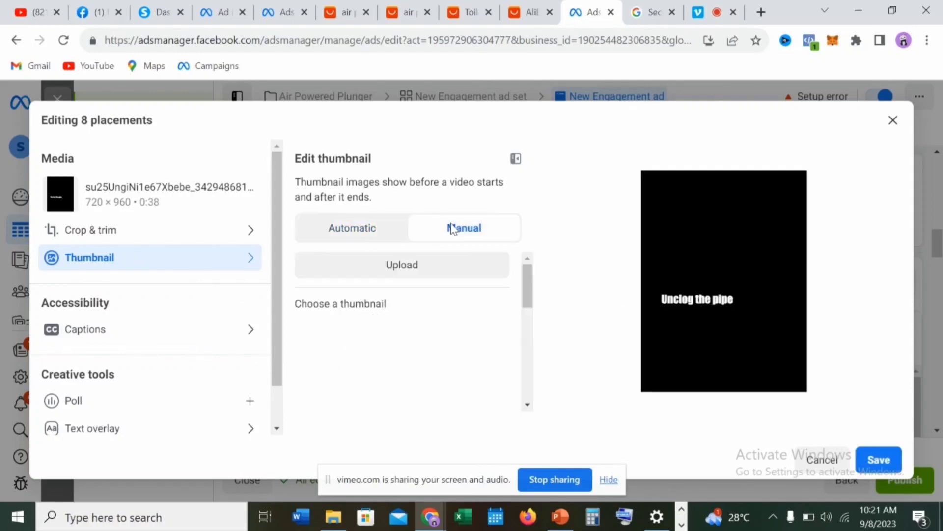
{"action": "left_click", "coordinate": [452, 273]}
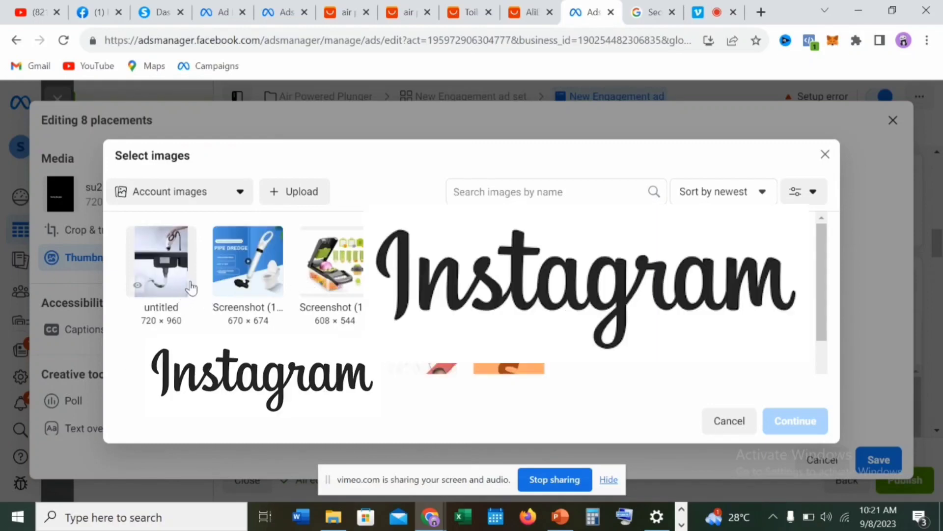
{"action": "left_click", "coordinate": [253, 267]}
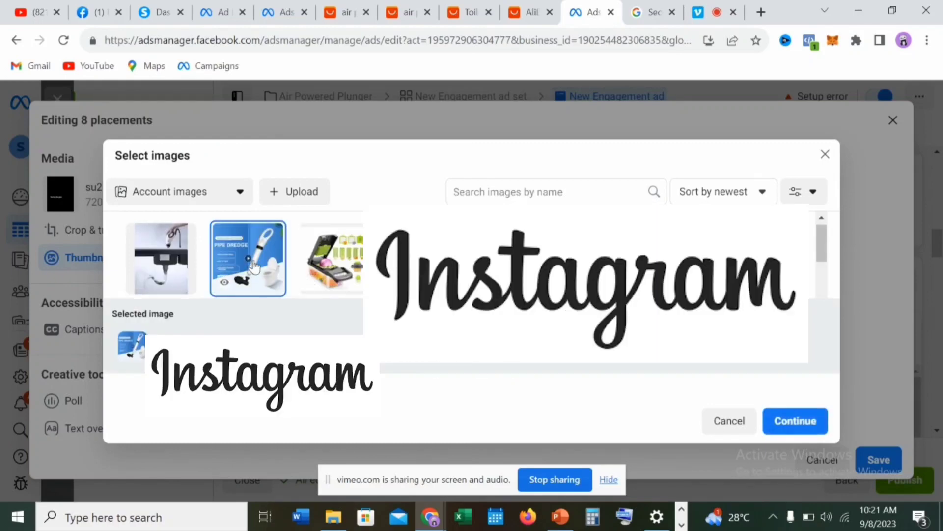
{"action": "left_click", "coordinate": [791, 433]}
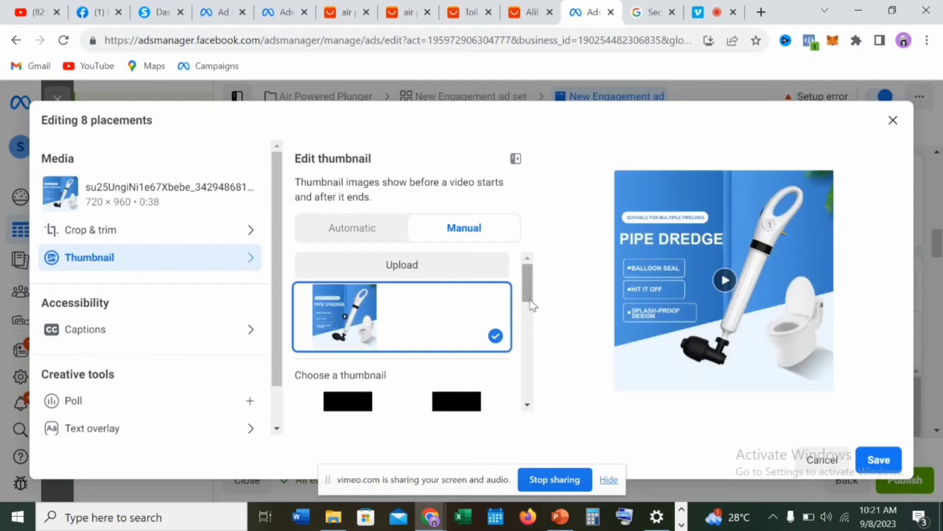
{"action": "left_click", "coordinate": [887, 465]}
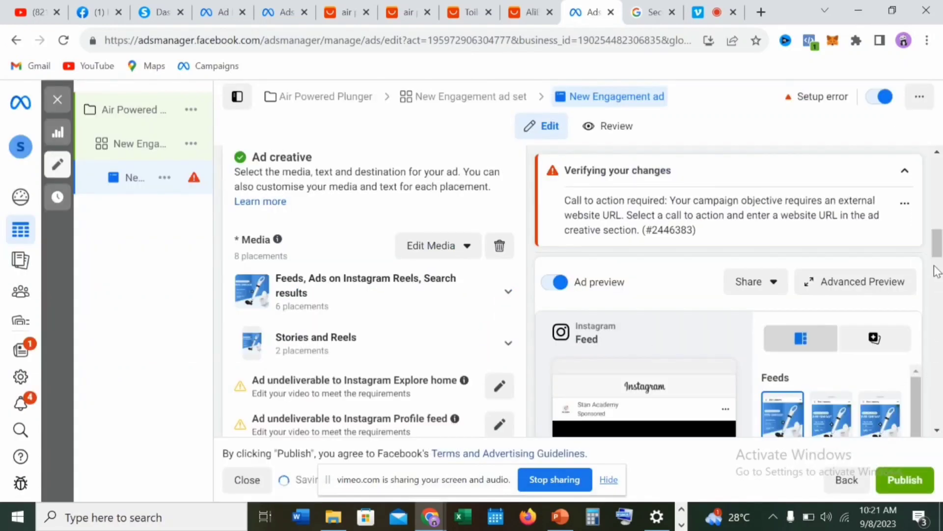
Review the remaining ad settings, from the ad text and website destination down to languages and event tracking
{"action": "left_click", "coordinate": [937, 431]}
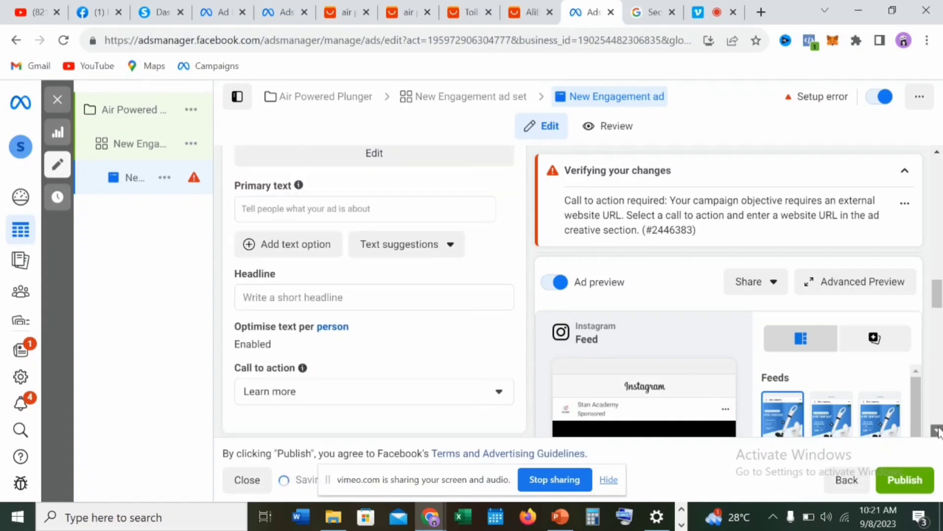
{"action": "left_click", "coordinate": [937, 431]}
{"action": "left_click_drag", "start_coordinate": [915, 397], "coordinate": [915, 402]}
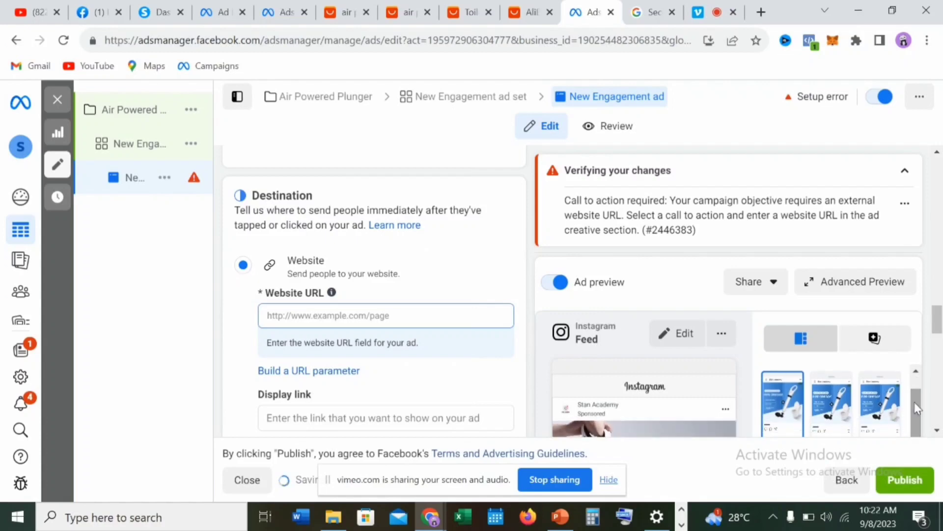
{"action": "left_click", "coordinate": [937, 431]}
{"action": "left_click", "coordinate": [938, 431]}
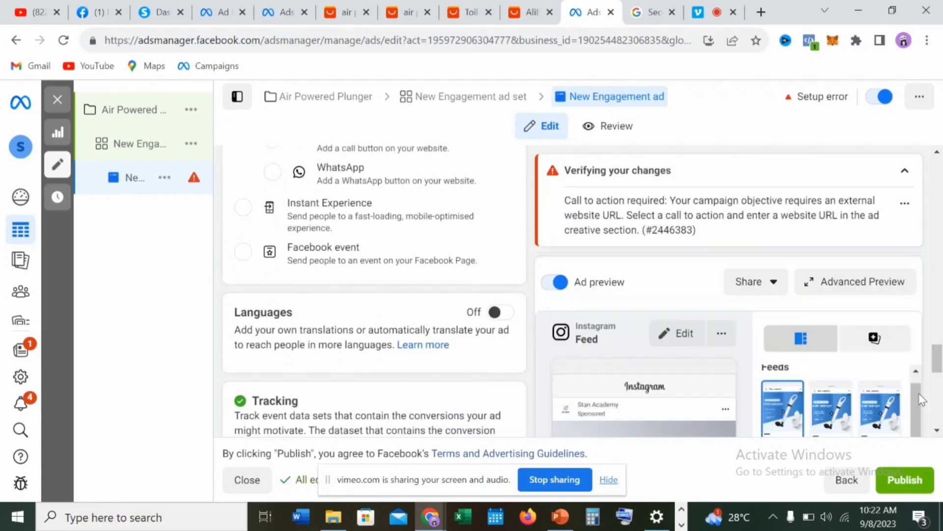
{"action": "left_click", "coordinate": [940, 388]}
{"action": "mouse_move", "coordinate": [939, 388]}
{"action": "left_mouse_down"}
{"action": "mouse_move", "coordinate": [939, 417]}
{"action": "mouse_move", "coordinate": [939, 404]}
{"action": "left_mouse_up"}
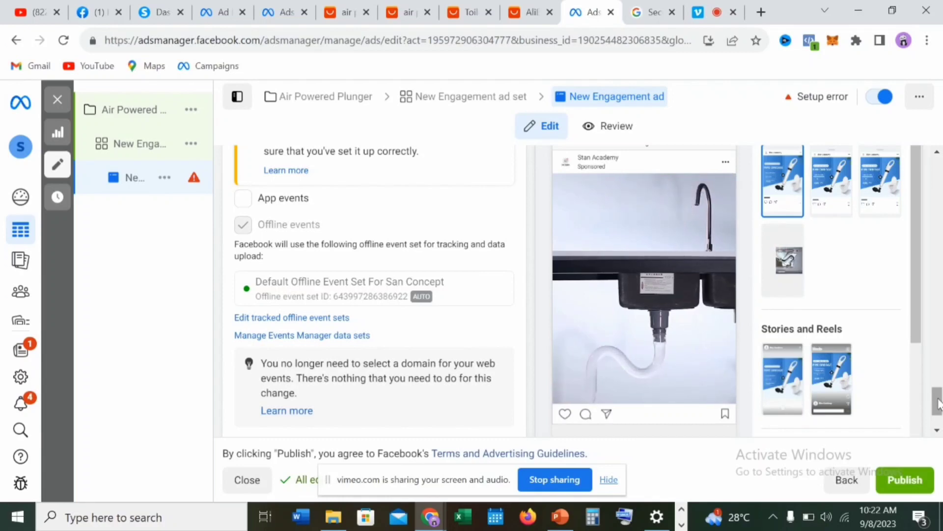
Enter "Do It Yourself" as the ad's primary text
{"action": "left_click_drag", "start_coordinate": [938, 404], "coordinate": [938, 286]}
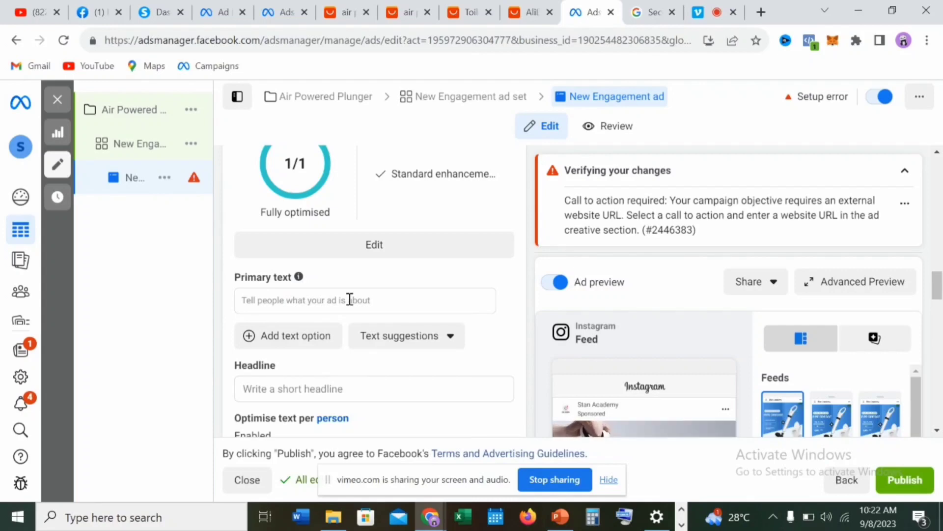
{"action": "left_click", "coordinate": [349, 300]}
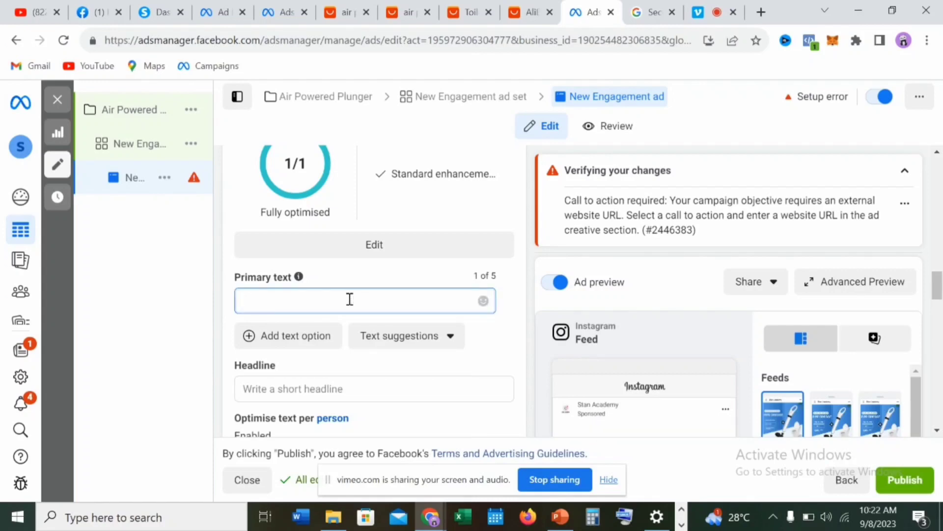
{"action": "type", "text": "Do"}
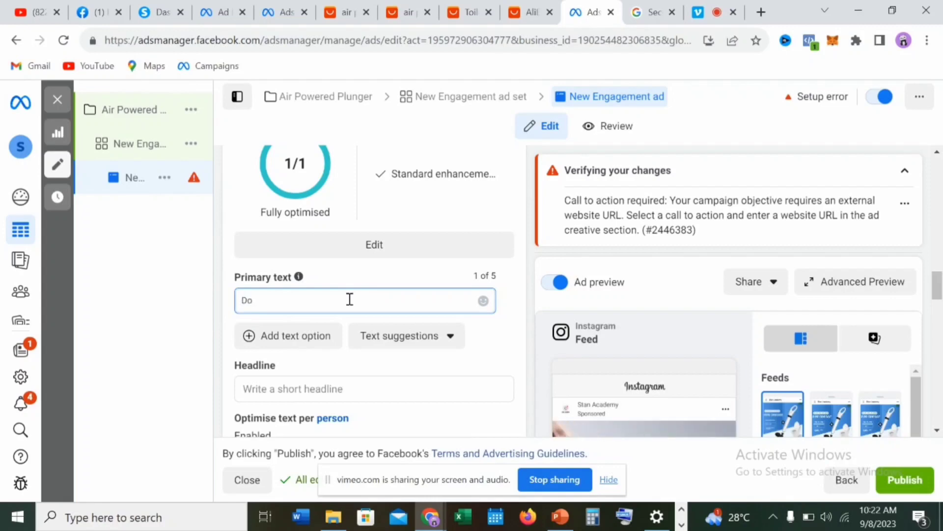
{"action": "type", "text": " It"}
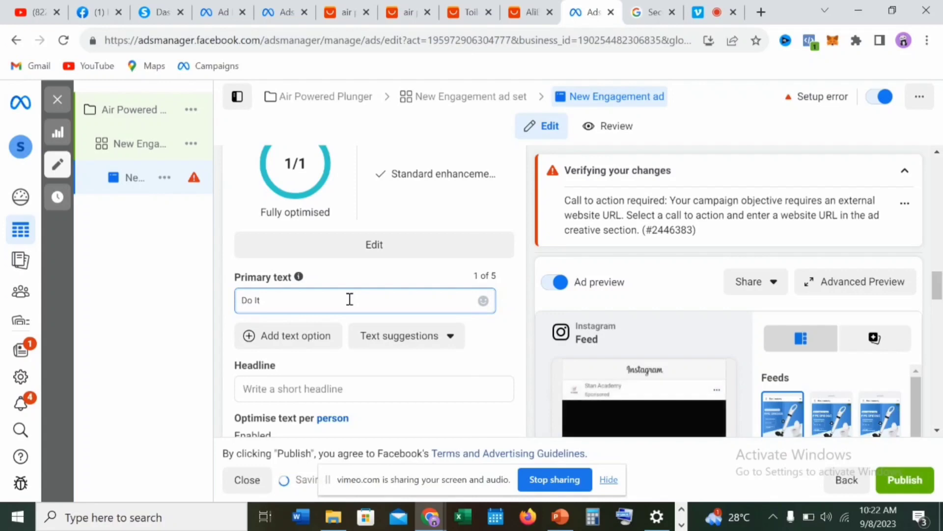
{"action": "type", "text": " Y"}
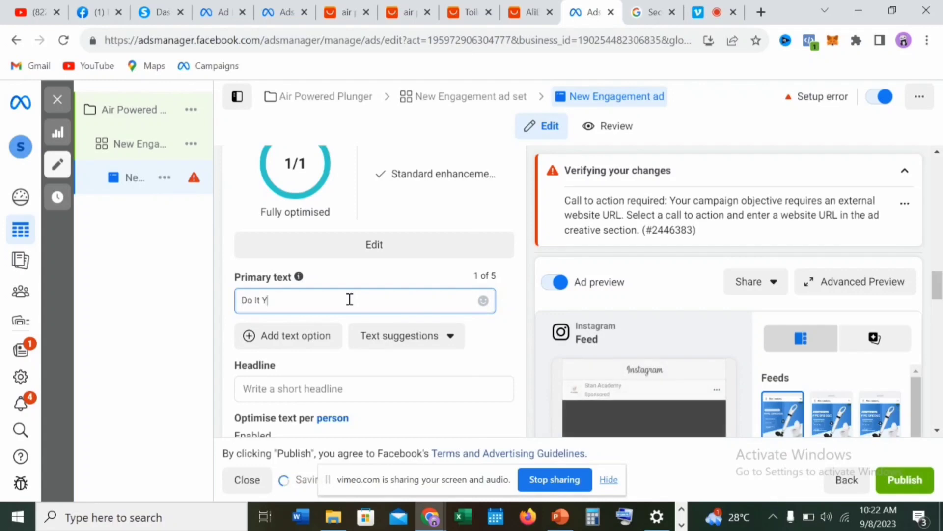
{"action": "type", "text": "ourself"}
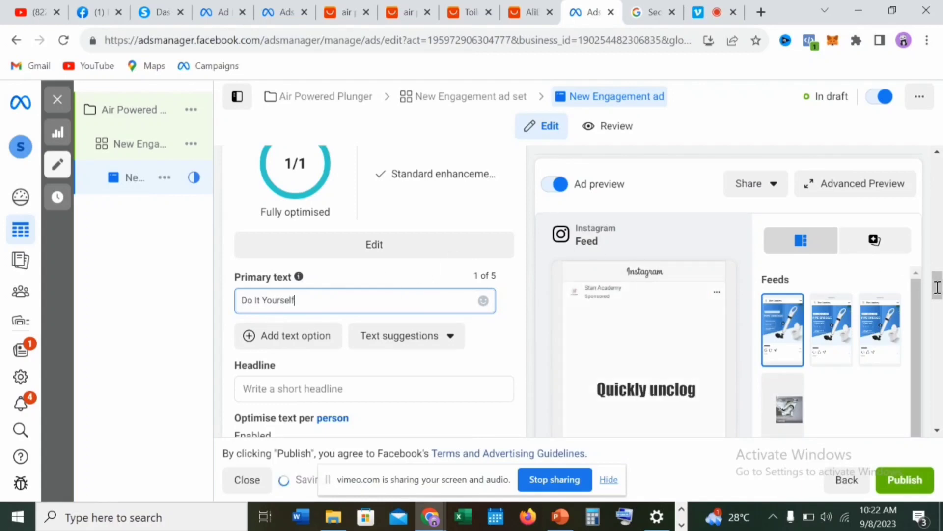
Check the ad creative's media placements and Instagram deliverability notices against the text and call-to-action fields
{"action": "left_click", "coordinate": [937, 153]}
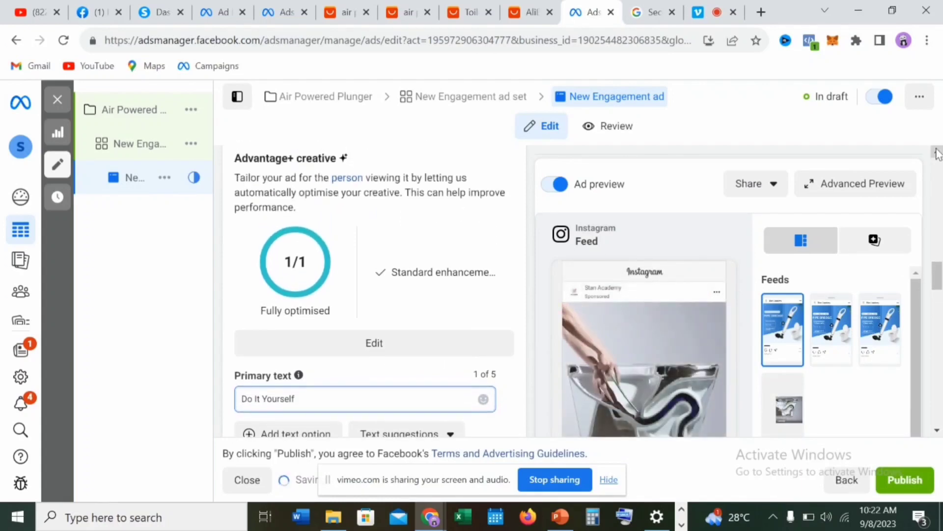
{"action": "left_click", "coordinate": [937, 153]}
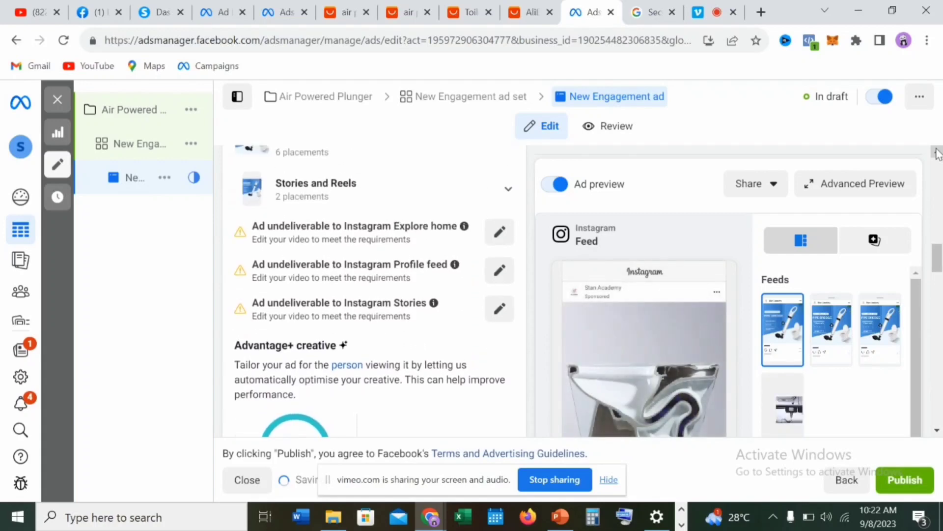
{"action": "left_click", "coordinate": [937, 153]}
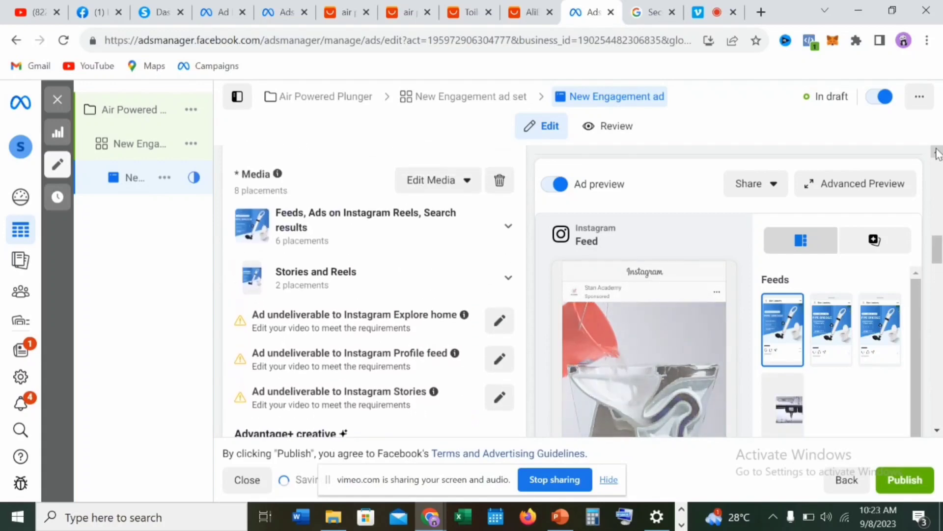
{"action": "left_click", "coordinate": [937, 431]}
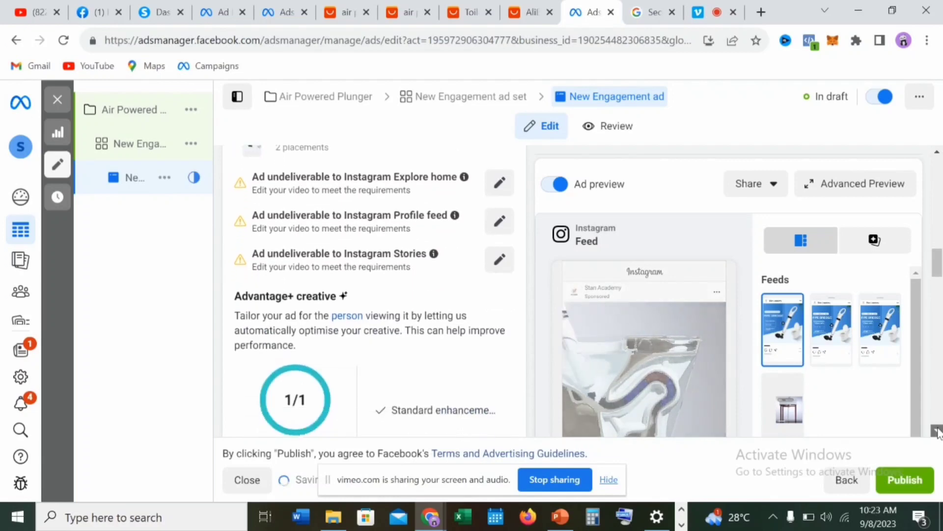
{"action": "left_click", "coordinate": [937, 431]}
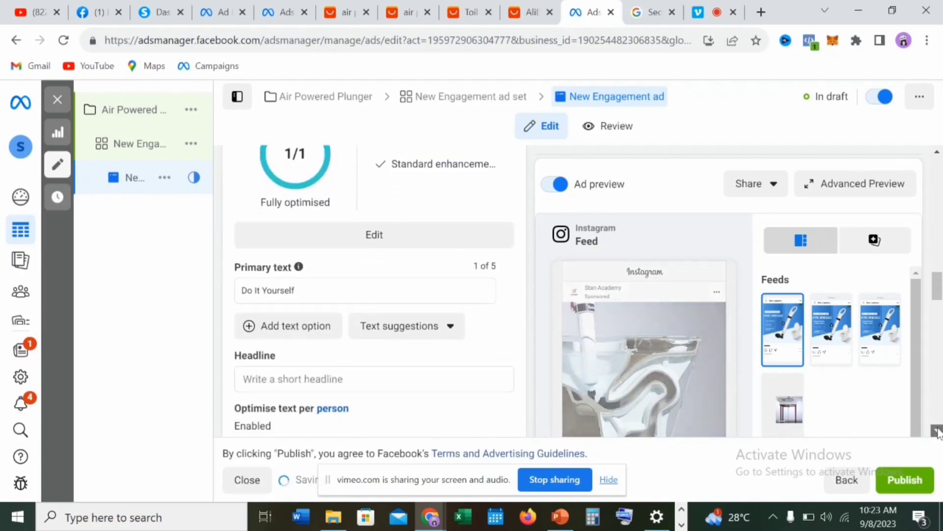
{"action": "left_click", "coordinate": [937, 431]}
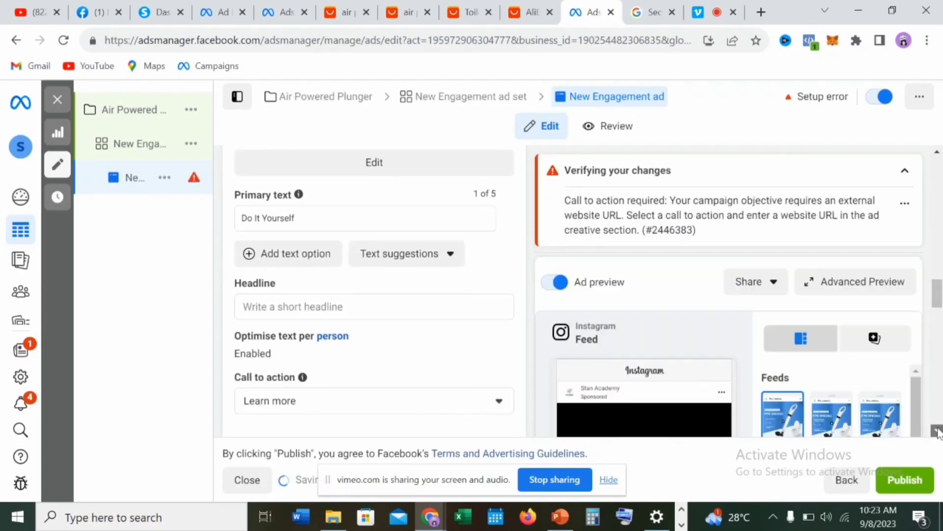
{"action": "left_click", "coordinate": [937, 154]}
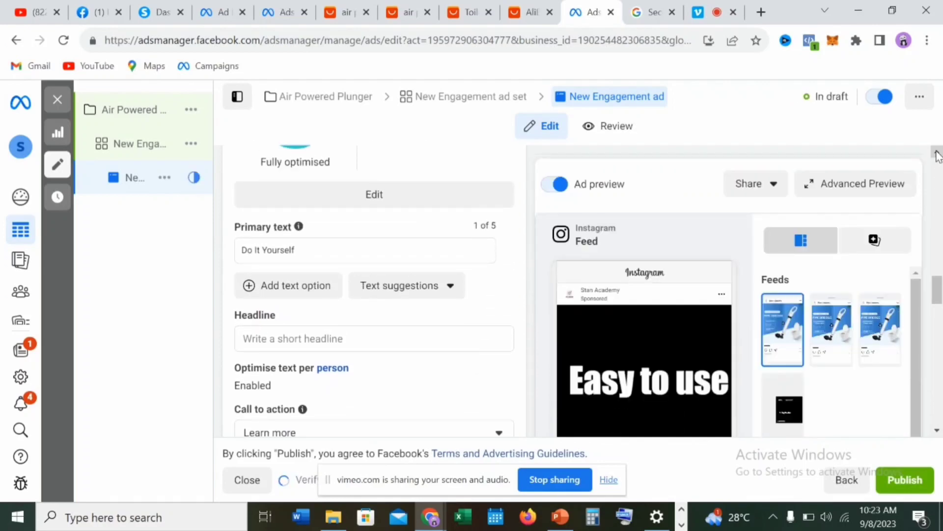
Change the ad's call to action to Order Now
{"action": "left_click", "coordinate": [936, 431]}
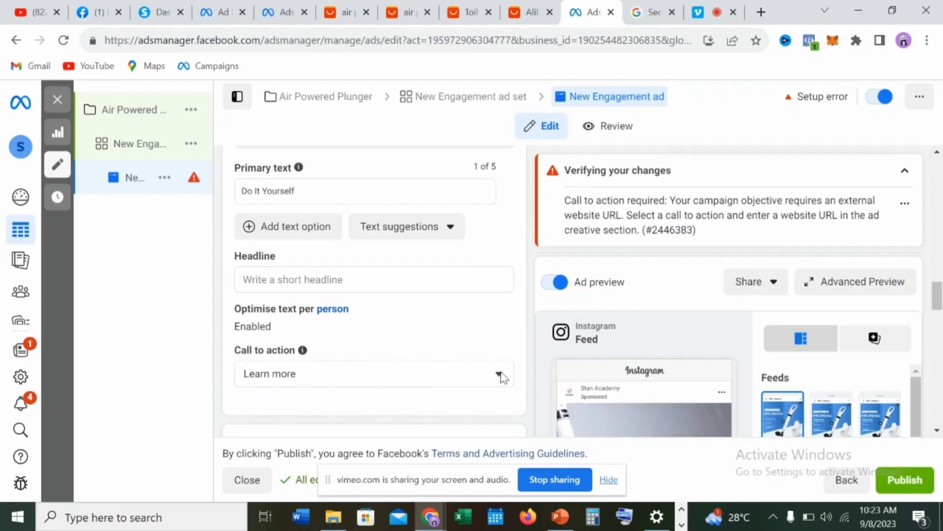
{"action": "scroll", "coordinate": [491, 334], "scroll_direction": "down", "scroll_amount": 1}
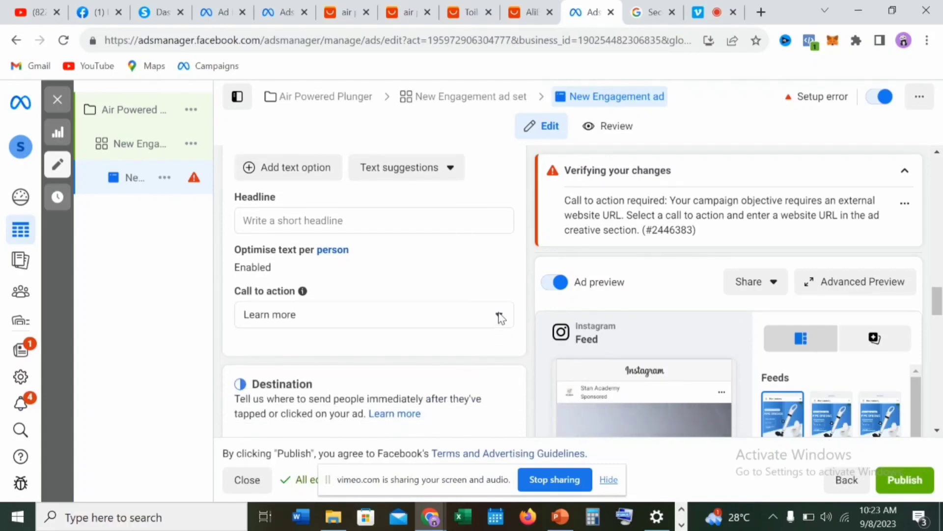
{"action": "left_click", "coordinate": [499, 316]}
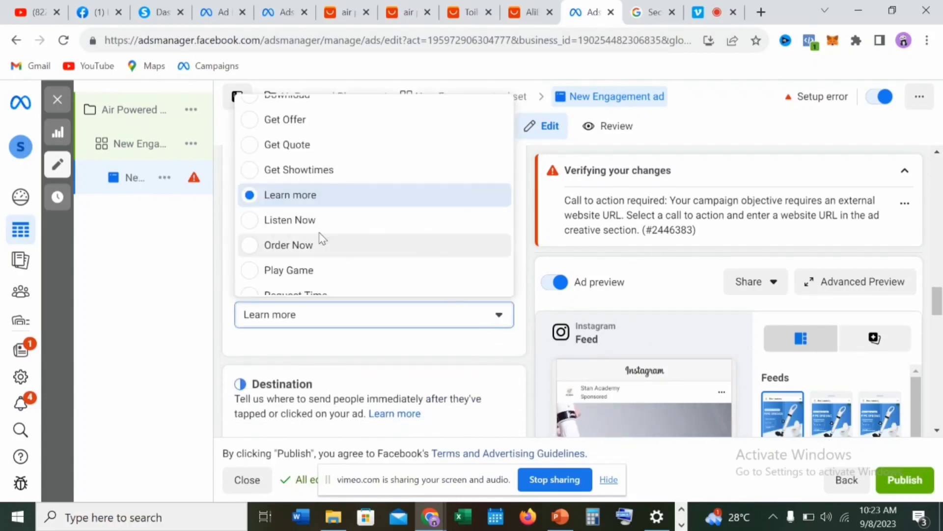
{"action": "left_click", "coordinate": [253, 248]}
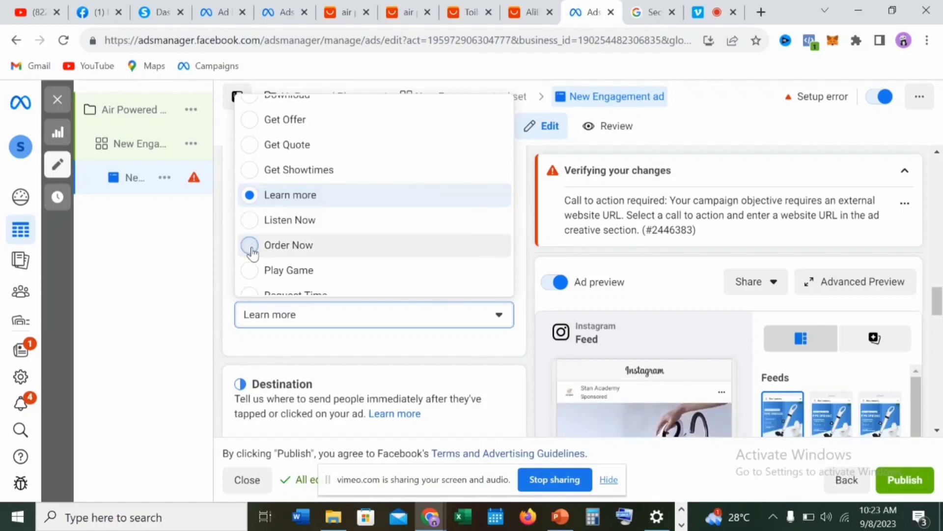
{"action": "left_click", "coordinate": [252, 248]}
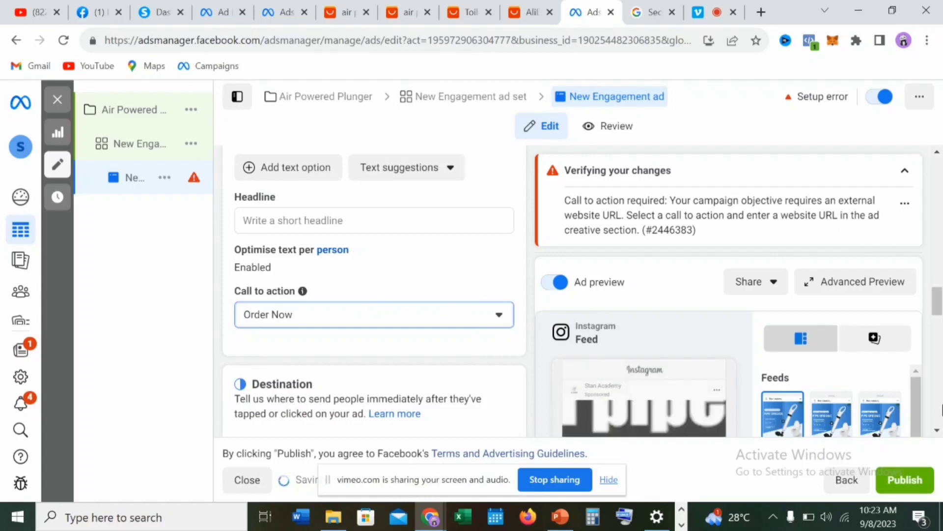
Examine the tracking settings and the updated Instagram Feed preview further down the ad setup
{"action": "scroll", "coordinate": [937, 432], "scroll_direction": "down", "scroll_amount": 8}
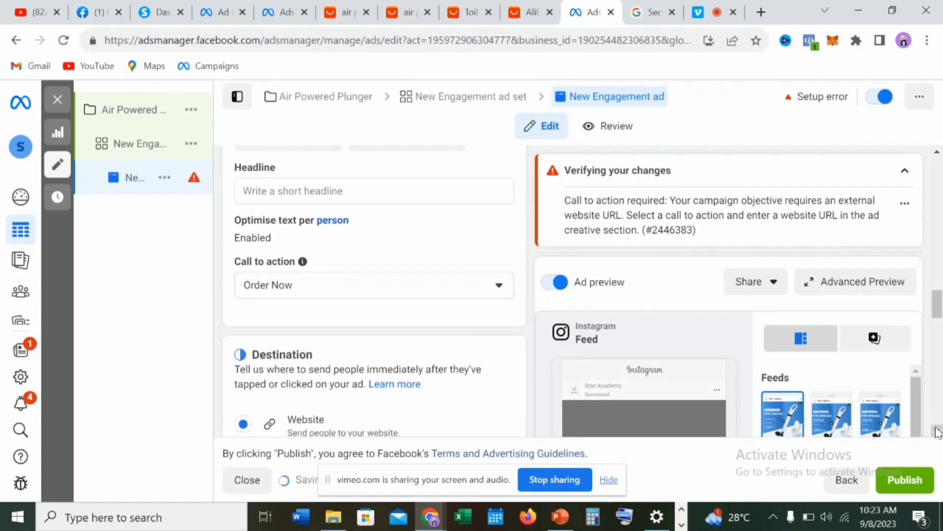
{"action": "scroll", "coordinate": [936, 432], "scroll_direction": "down", "scroll_amount": 10}
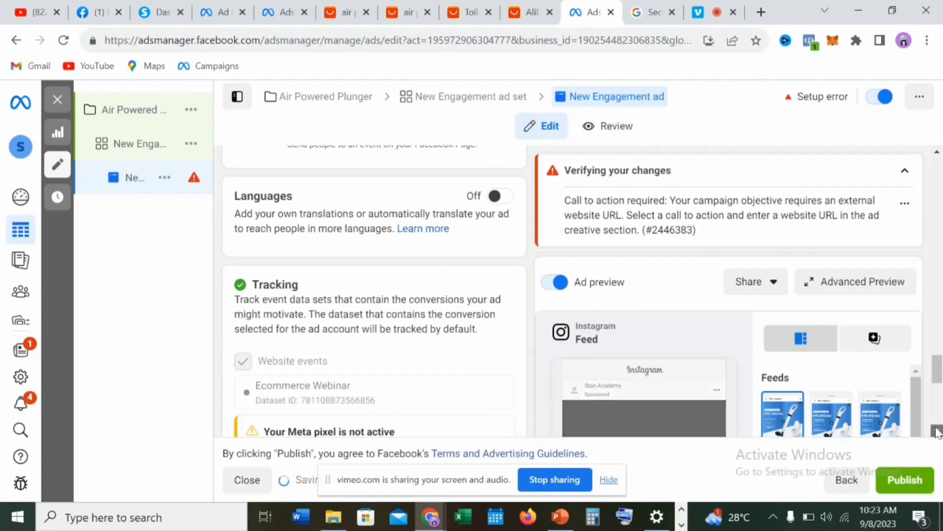
{"action": "scroll", "coordinate": [937, 432], "scroll_direction": "down", "scroll_amount": 1}
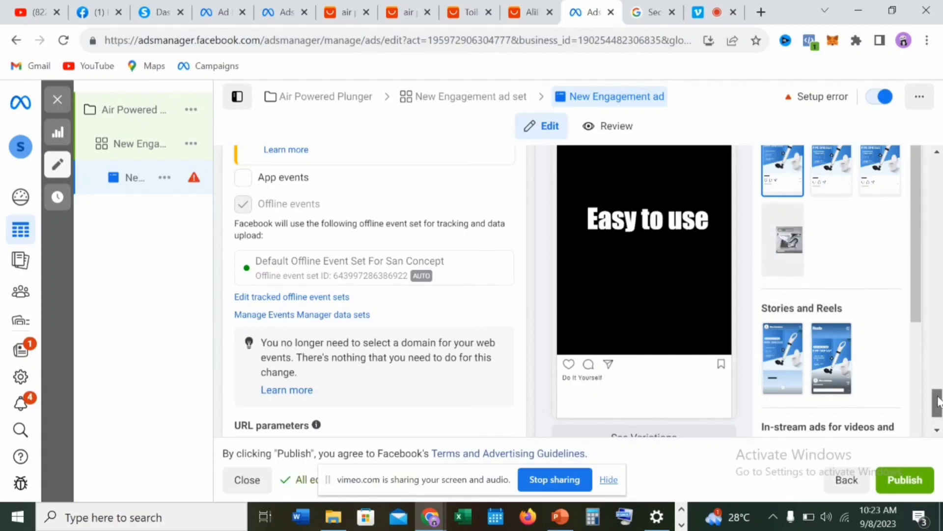
Set the ad's destination website URL to stanacademy.com.ng
{"action": "scroll", "coordinate": [938, 401], "scroll_direction": "up", "scroll_amount": 1}
{"action": "left_click_drag", "start_coordinate": [938, 401], "coordinate": [924, 318]}
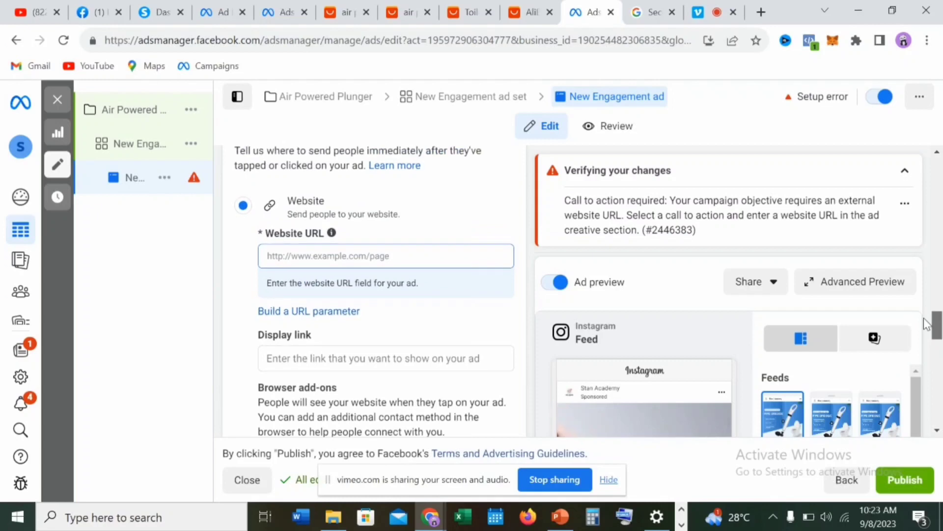
{"action": "left_click", "coordinate": [329, 252]}
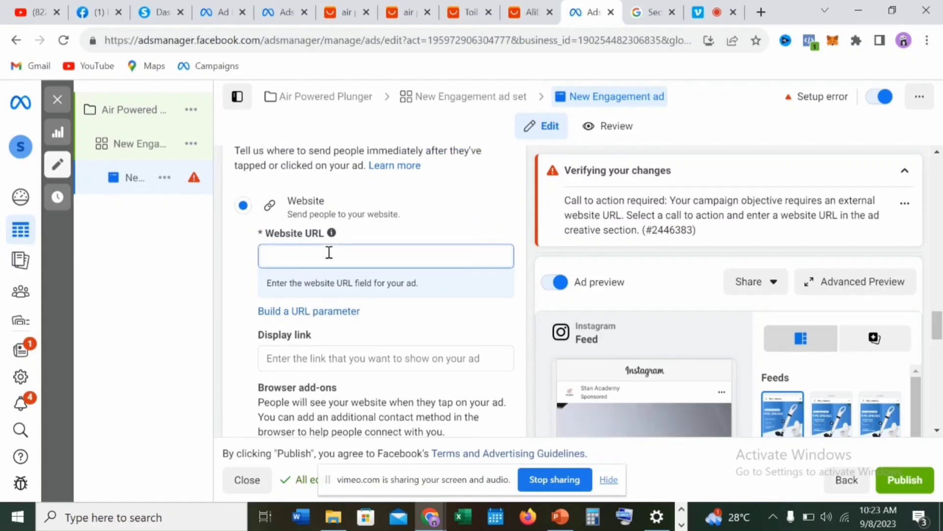
{"action": "type", "text": "stan"}
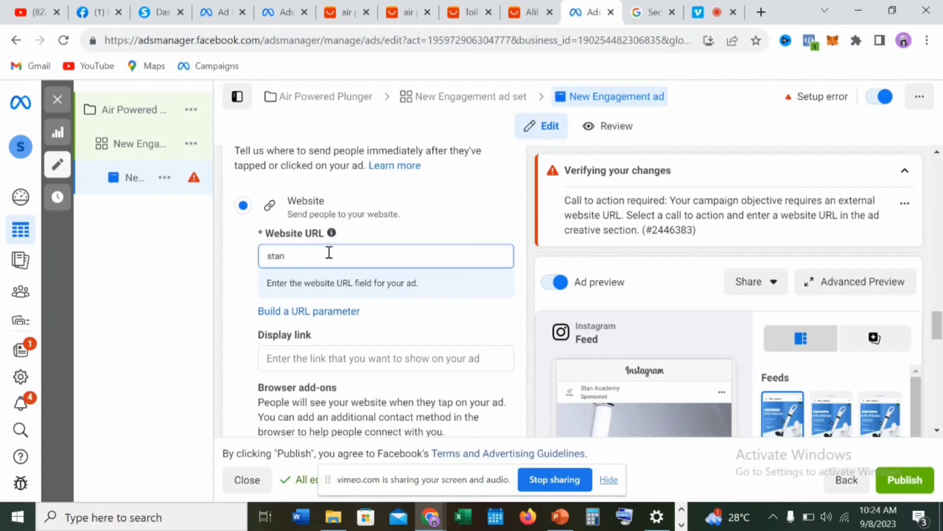
{"action": "type", "text": "aca"}
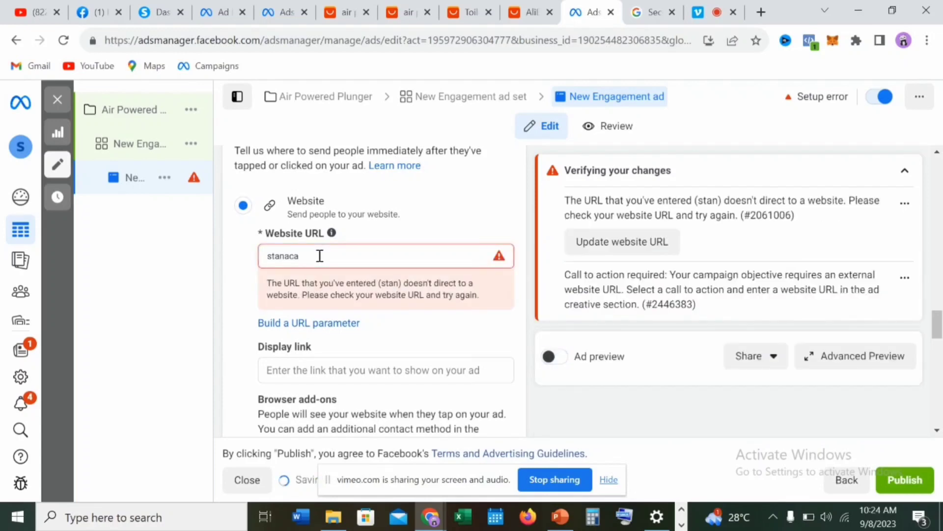
{"action": "type", "text": "demy.com"}
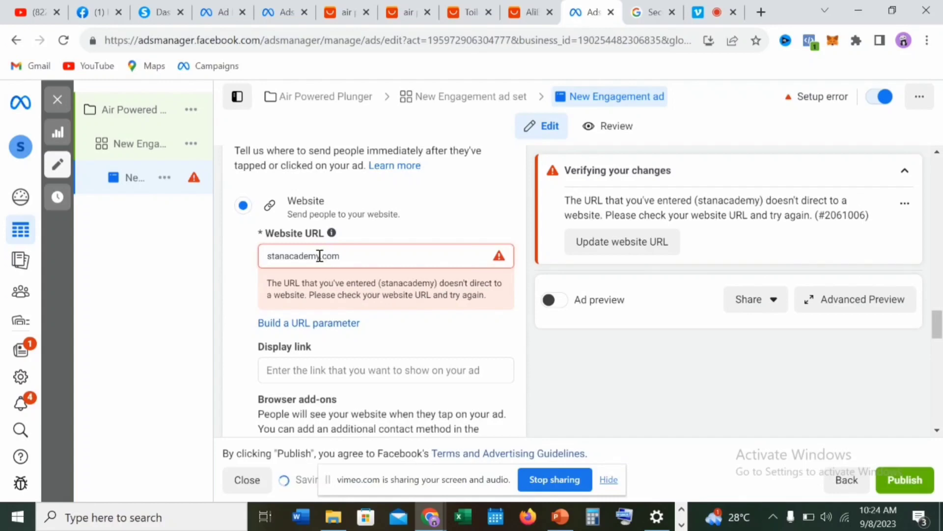
{"action": "type", "text": ".ng"}
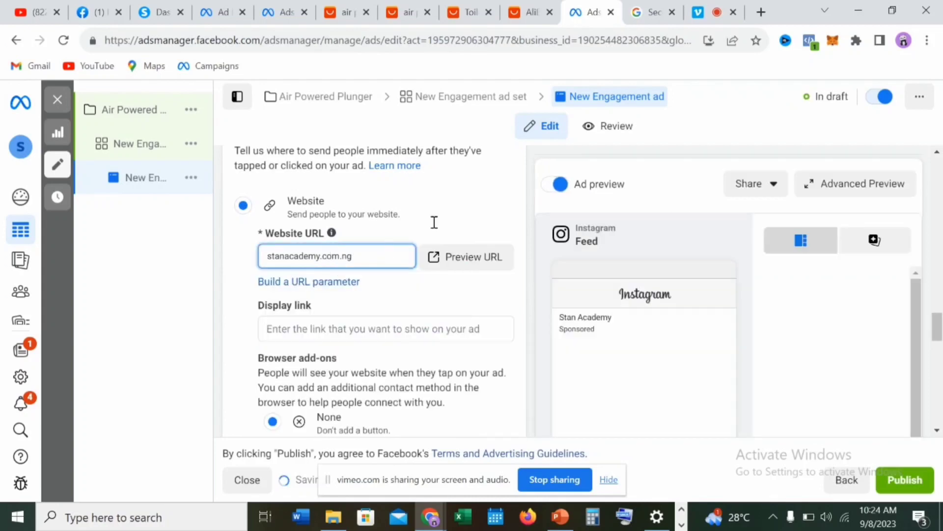
{"action": "left_click", "coordinate": [937, 430]}
{"action": "left_click_drag", "start_coordinate": [937, 430], "coordinate": [937, 430]}
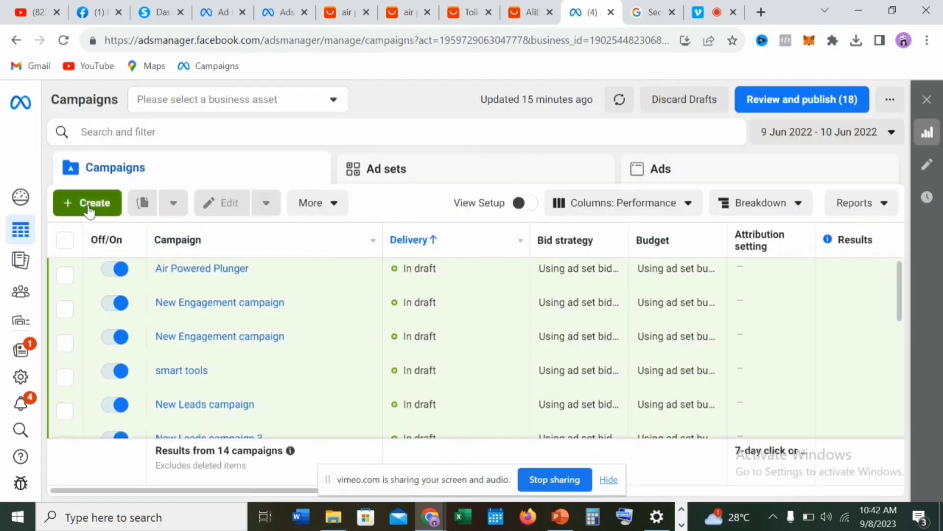
Create a new campaign with the Engagement objective and the manual engagement campaign setup
{"action": "left_click", "coordinate": [90, 207]}
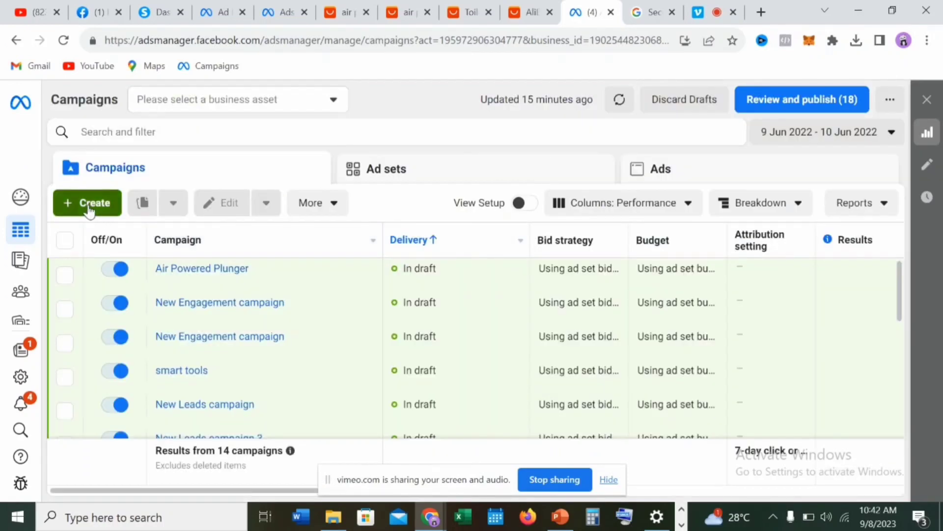
{"action": "left_click_drag", "start_coordinate": [686, 222], "coordinate": [685, 303]}
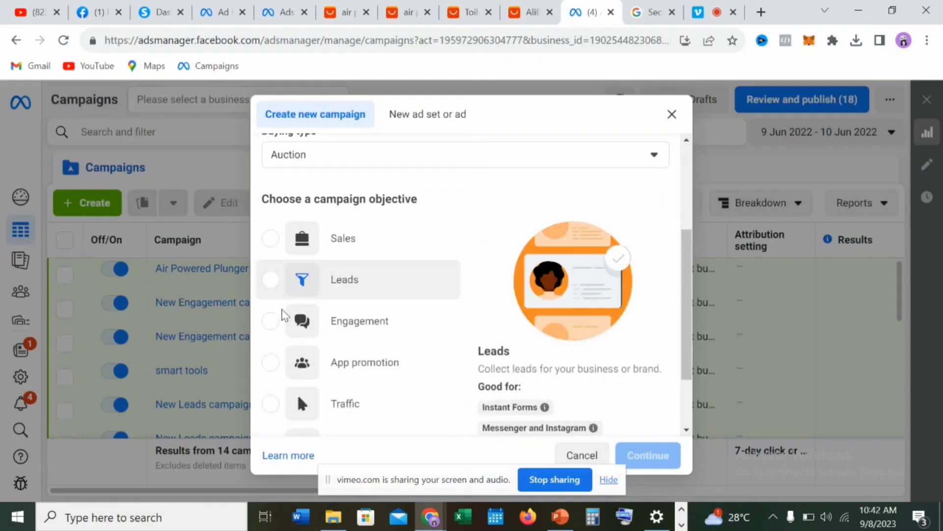
{"action": "left_click", "coordinate": [270, 322]}
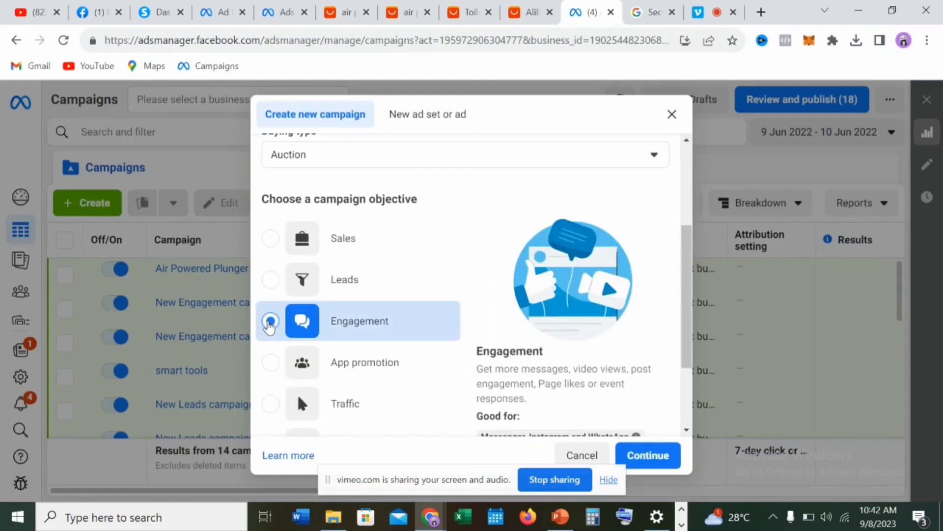
{"action": "mouse_move", "coordinate": [664, 432]}
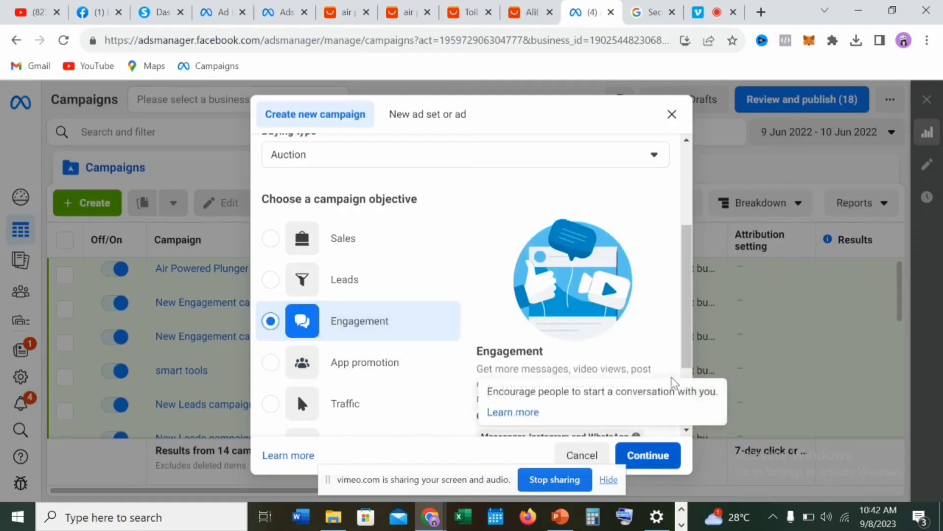
{"action": "scroll", "coordinate": [686, 308], "scroll_direction": "down", "scroll_amount": 3}
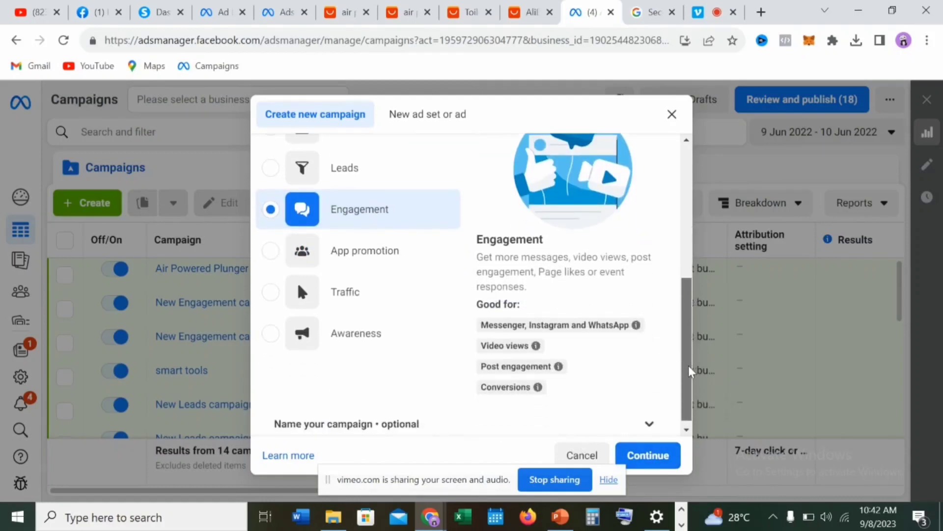
{"action": "left_click", "coordinate": [649, 457]}
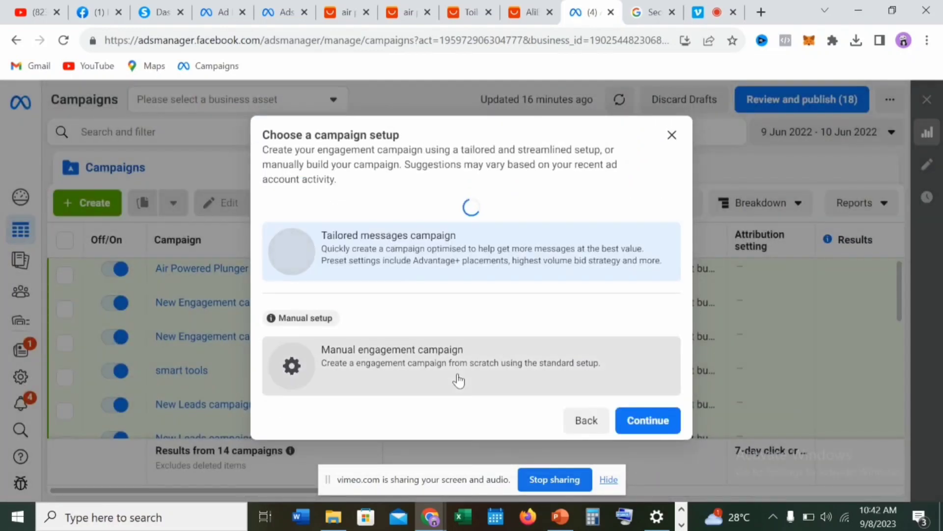
{"action": "left_click", "coordinate": [458, 380]}
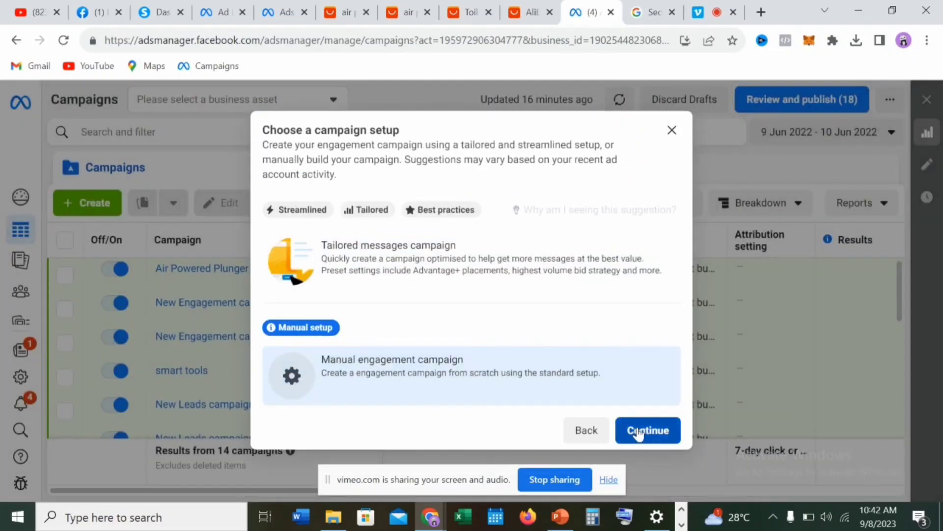
{"action": "left_click", "coordinate": [639, 433]}
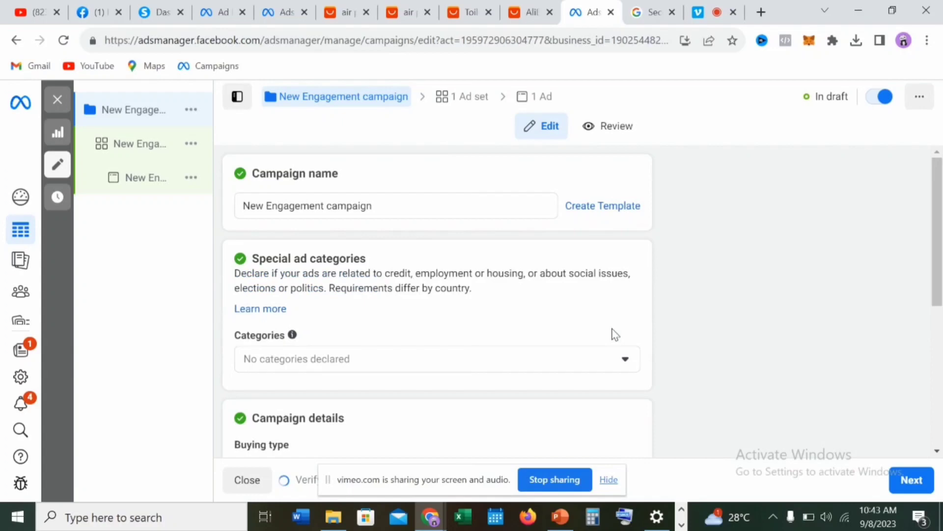
Rename the new campaign as "Air Powered Plunger 2"
{"action": "left_click_drag", "start_coordinate": [400, 211], "coordinate": [234, 209]}
{"action": "key", "text": "BackSpace"}
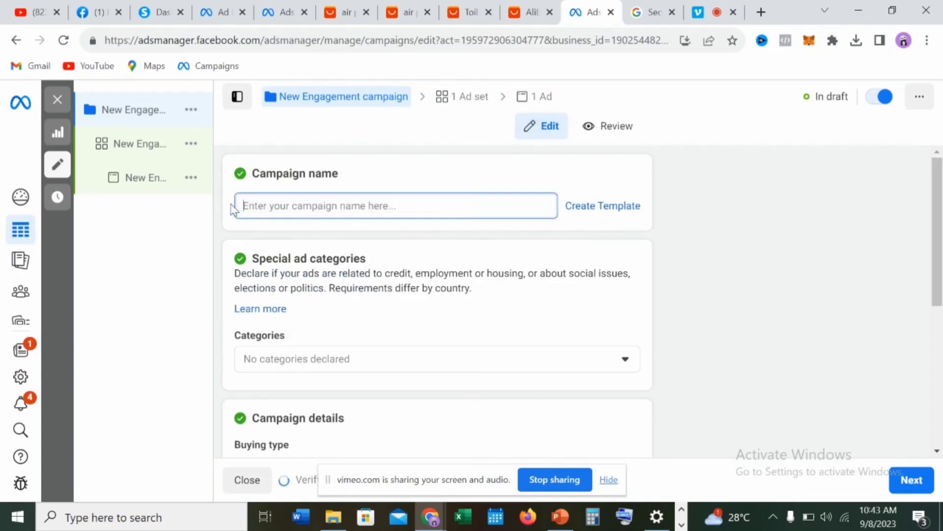
{"action": "type", "text": "ai"}
{"action": "key", "text": "BackSpace"}
{"action": "key", "text": "BackSpace"}
{"action": "type", "text": "Air "}
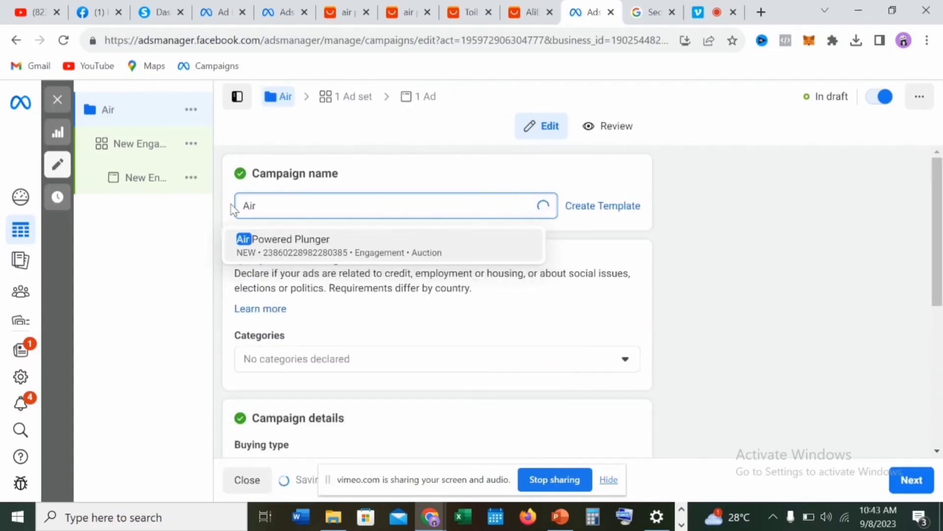
{"action": "type", "text": "Powered"}
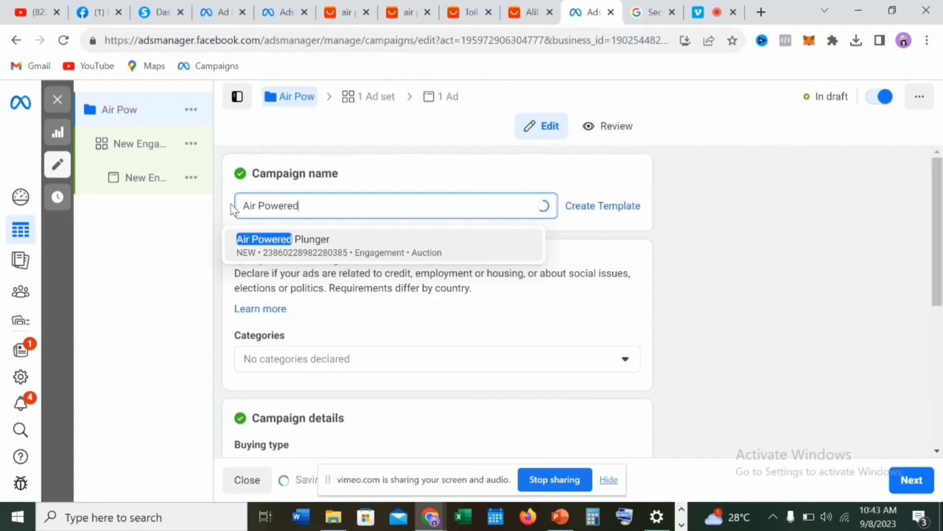
{"action": "type", "text": " P"}
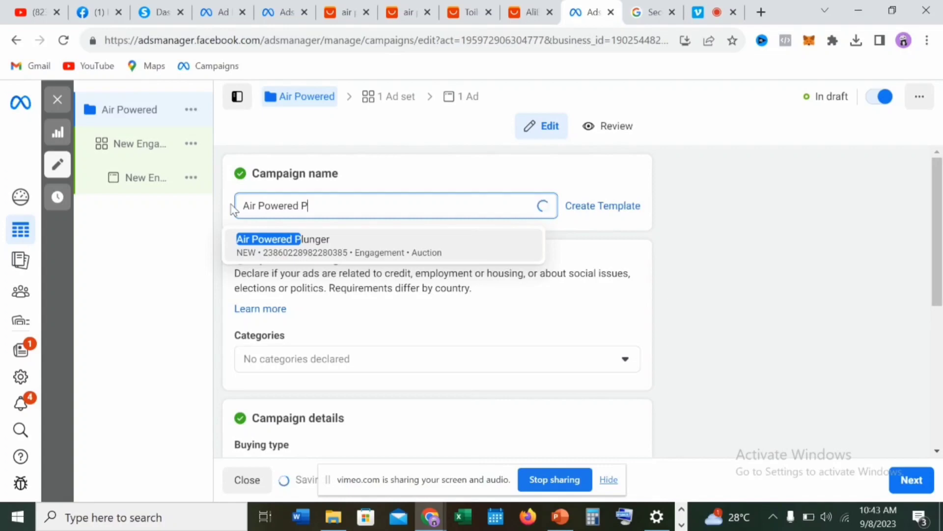
{"action": "type", "text": "lun"}
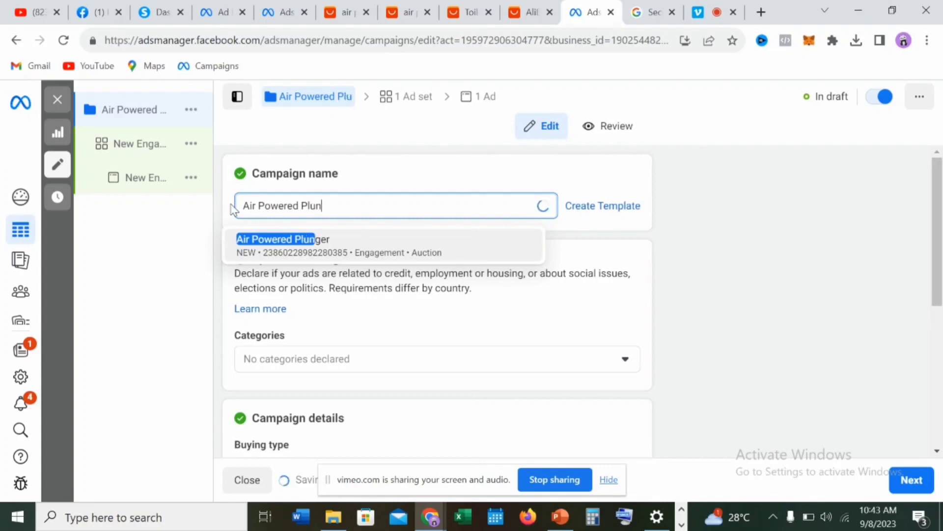
{"action": "type", "text": "ger "}
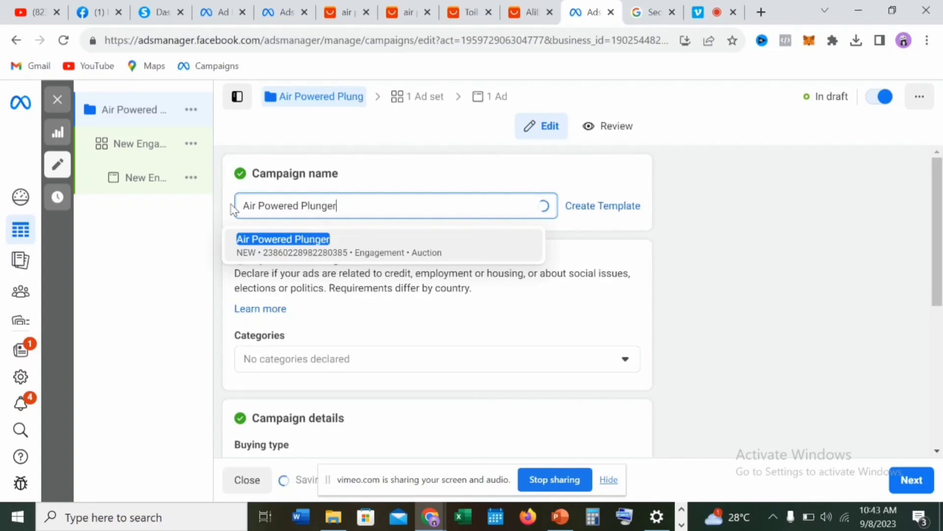
{"action": "type", "text": "2"}
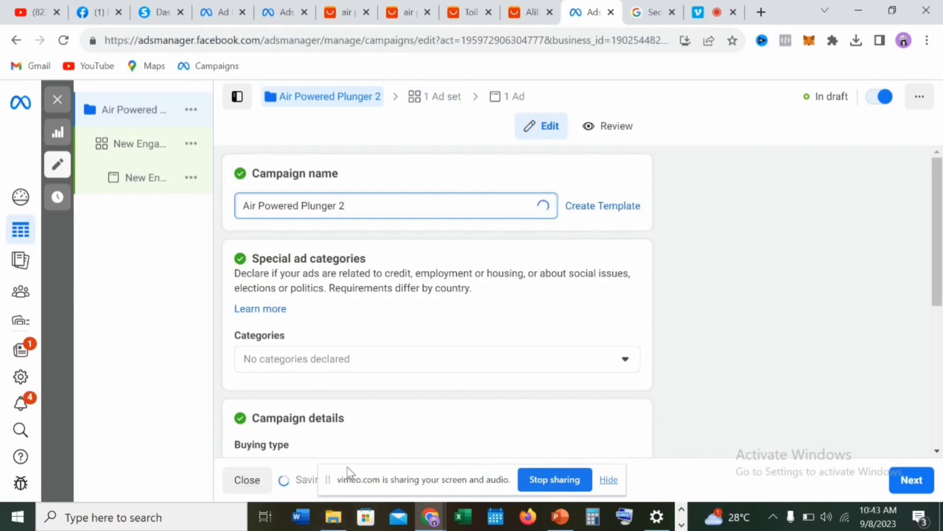
{"action": "left_click", "coordinate": [400, 468]}
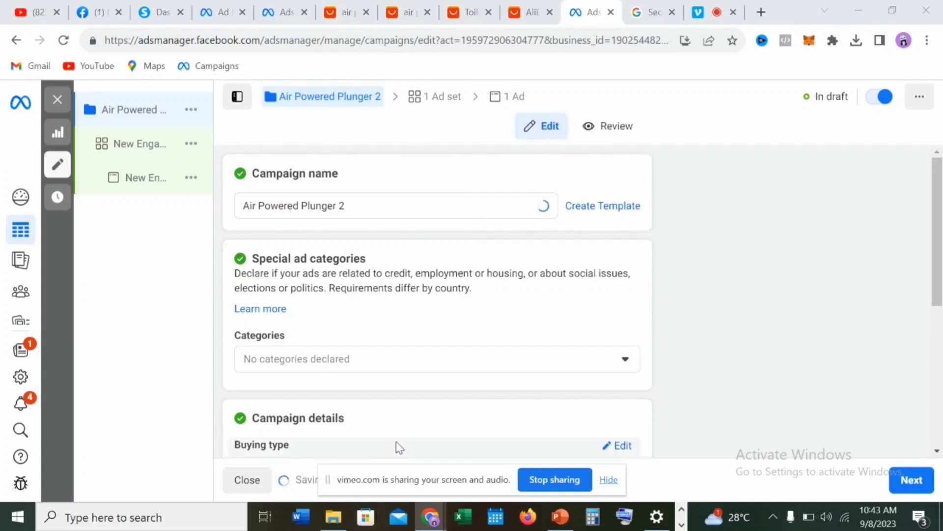
{"action": "left_click_drag", "start_coordinate": [412, 468], "coordinate": [455, 471]}
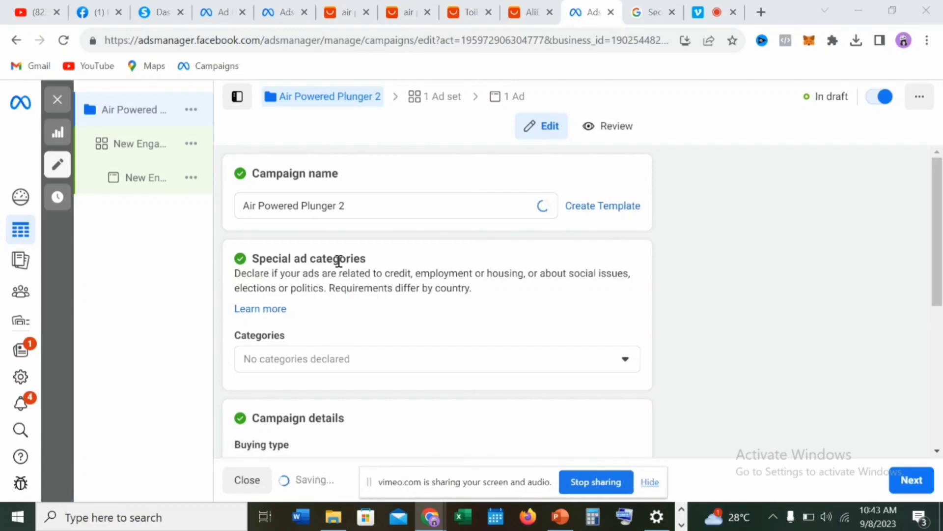
Open the new campaign's ad set and set its conversion location to Website
{"action": "left_click", "coordinate": [440, 98]}
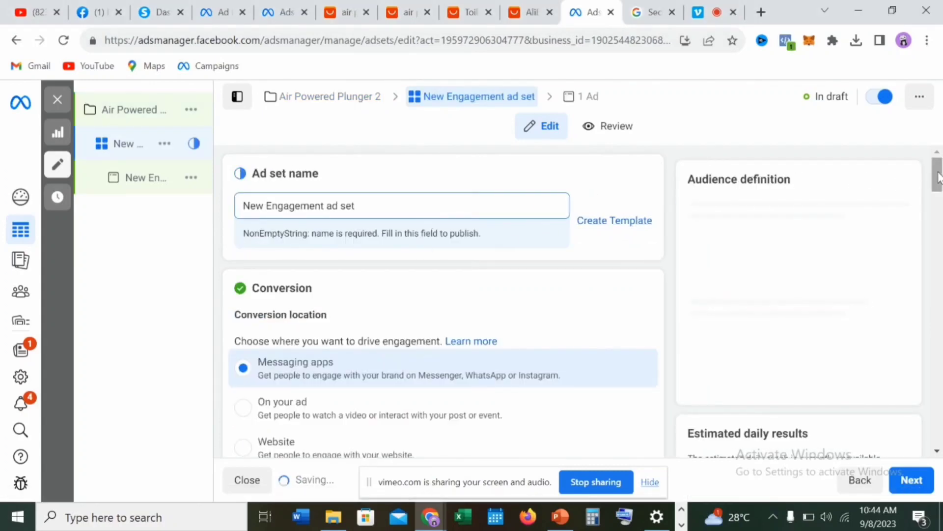
{"action": "left_click_drag", "start_coordinate": [938, 179], "coordinate": [938, 189]}
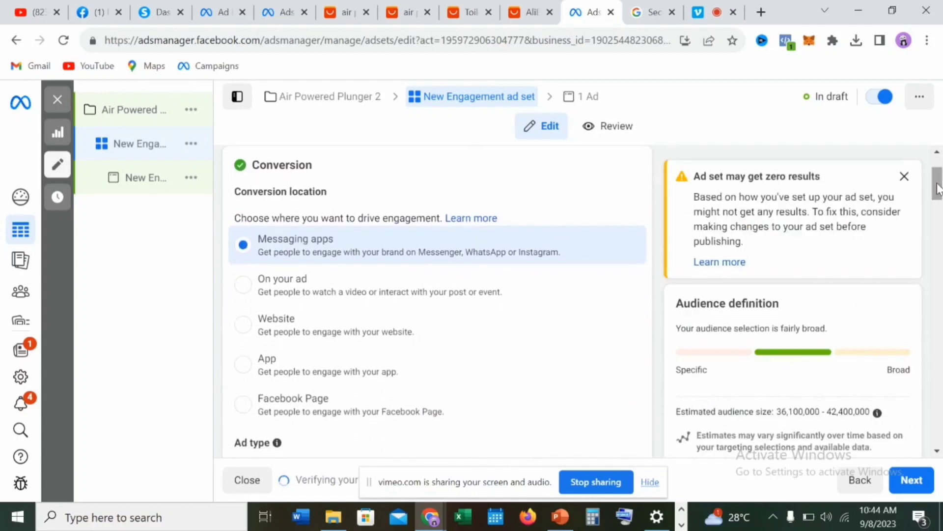
{"action": "left_click", "coordinate": [241, 326]}
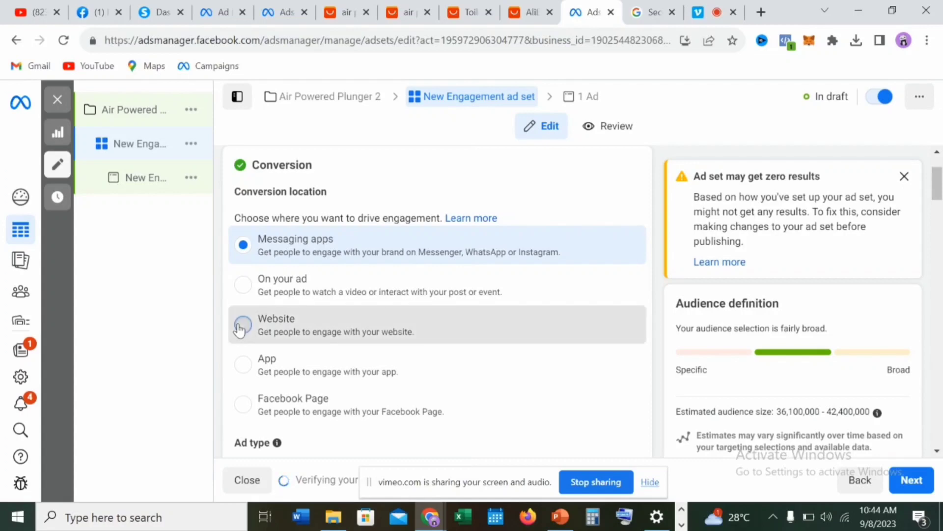
{"action": "left_click", "coordinate": [243, 327]}
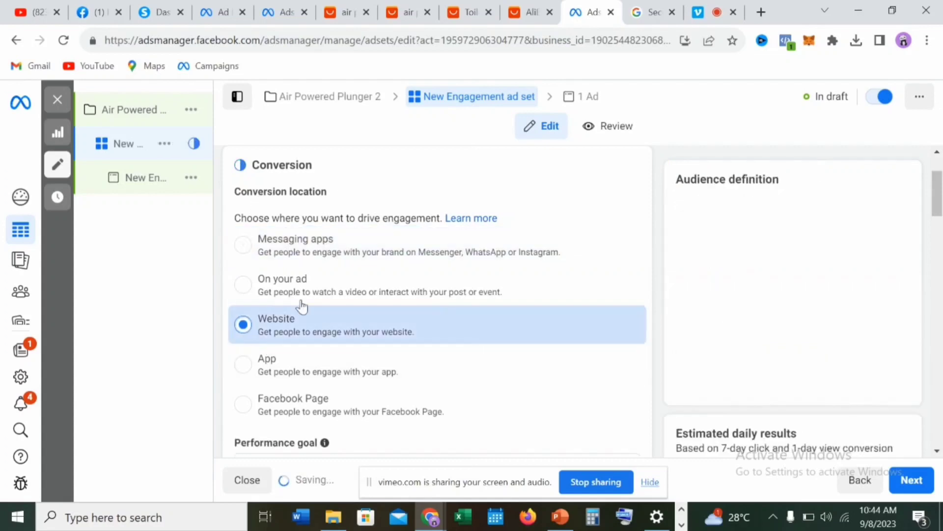
Choose View content as the ad set's conversion event
{"action": "scroll", "coordinate": [937, 452], "scroll_direction": "down", "scroll_amount": 4}
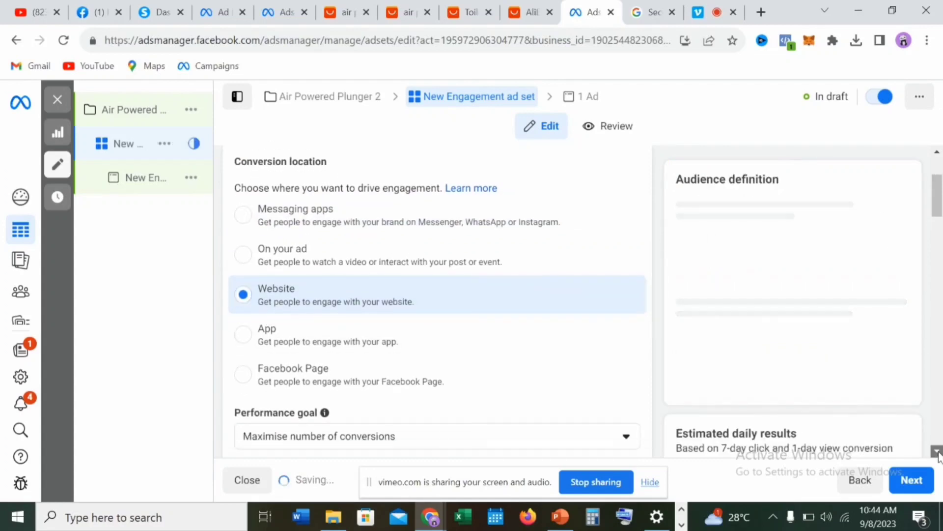
{"action": "scroll", "coordinate": [938, 452], "scroll_direction": "down", "scroll_amount": 2}
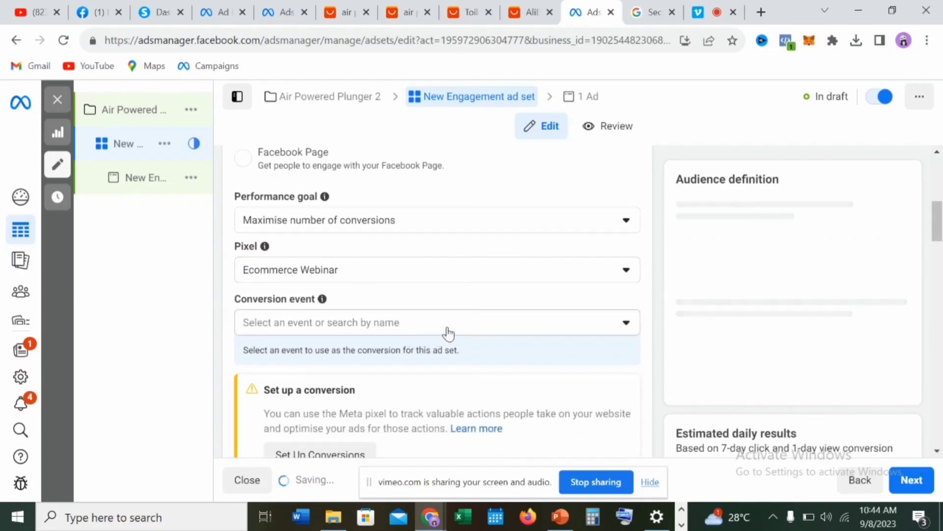
{"action": "left_click", "coordinate": [626, 324]}
{"action": "left_click_drag", "start_coordinate": [631, 404], "coordinate": [635, 499]}
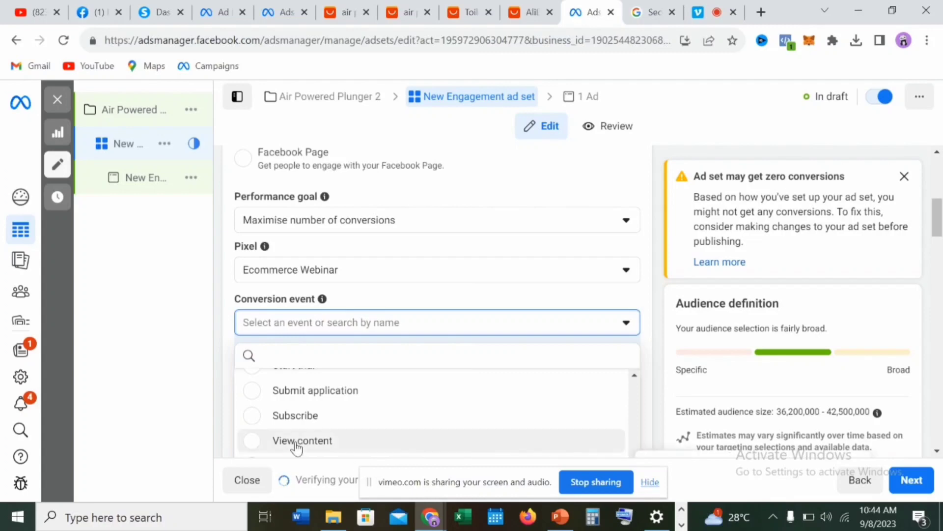
{"action": "left_click", "coordinate": [249, 446]}
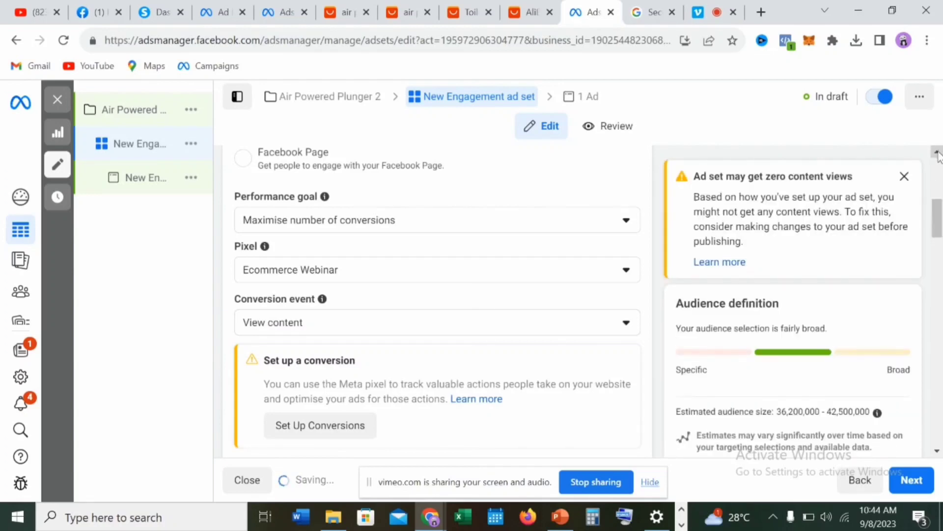
{"action": "left_click", "coordinate": [937, 152]}
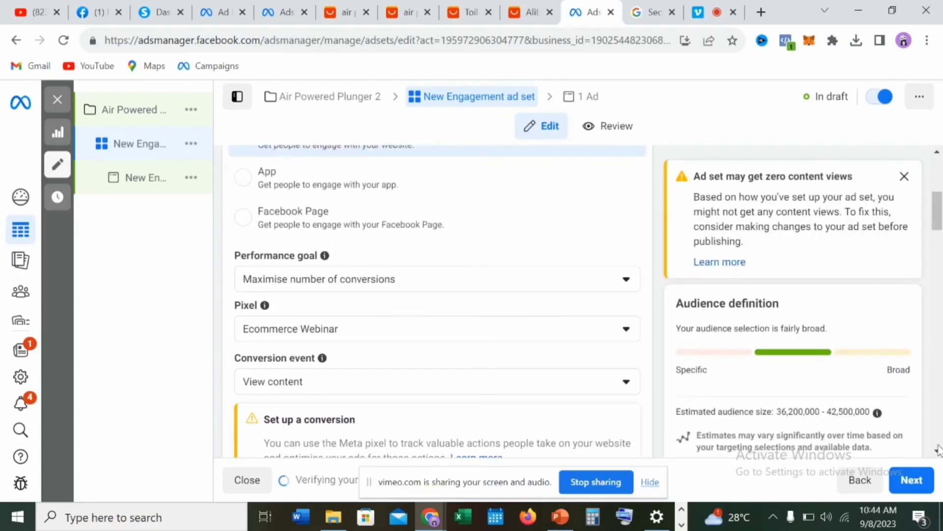
{"action": "scroll", "coordinate": [938, 450], "scroll_direction": "down", "scroll_amount": 5}
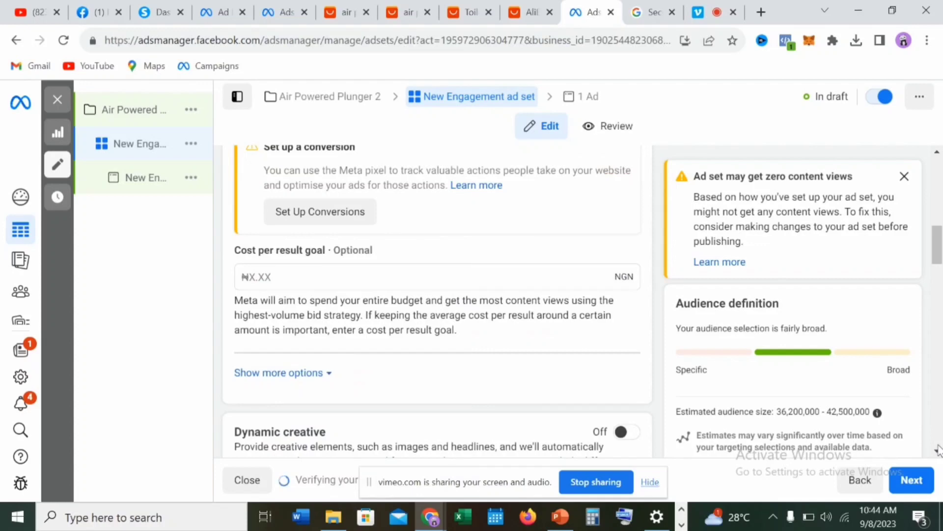
{"action": "left_click", "coordinate": [938, 153]}
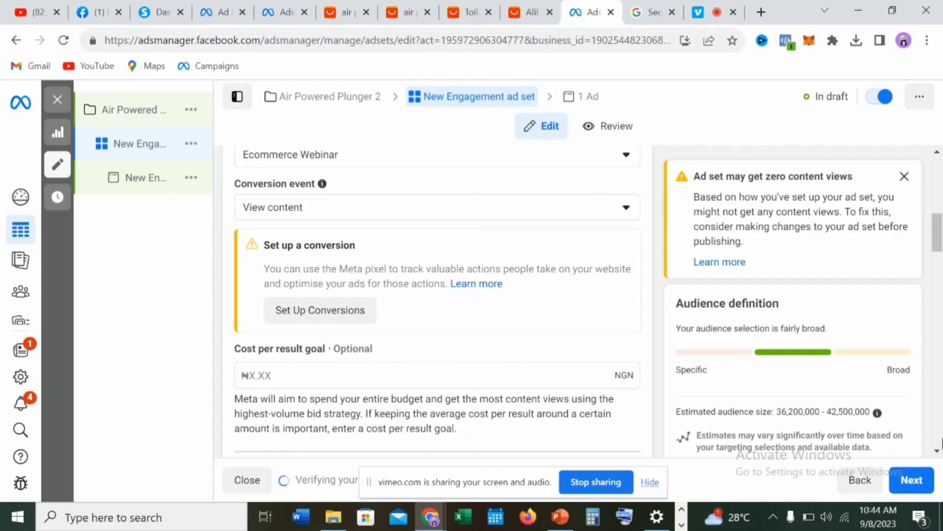
Set the ad set's daily budget to ₦2,000
{"action": "left_click", "coordinate": [938, 451]}
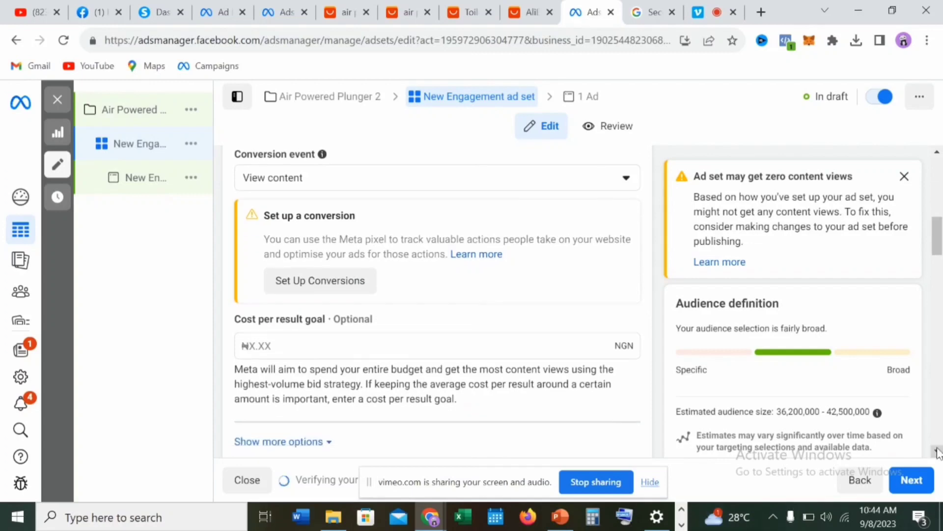
{"action": "left_click", "coordinate": [937, 451]}
{"action": "left_click", "coordinate": [938, 451]}
{"action": "left_click", "coordinate": [938, 451]}
{"action": "left_click", "coordinate": [938, 451]}
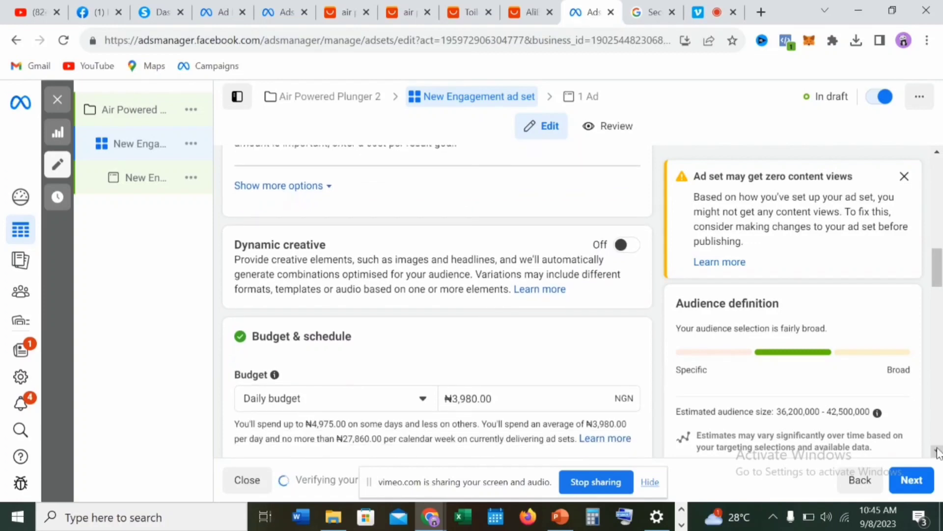
{"action": "left_click", "coordinate": [938, 451]}
{"action": "left_click", "coordinate": [937, 451]}
{"action": "left_click", "coordinate": [499, 336]}
{"action": "key", "text": "BackSpace"}
{"action": "key", "text": "BackSpace"}
{"action": "key", "text": "BackSpace"}
{"action": "key", "text": "BackSpace"}
{"action": "key", "text": "BackSpace"}
{"action": "key", "text": "BackSpace"}
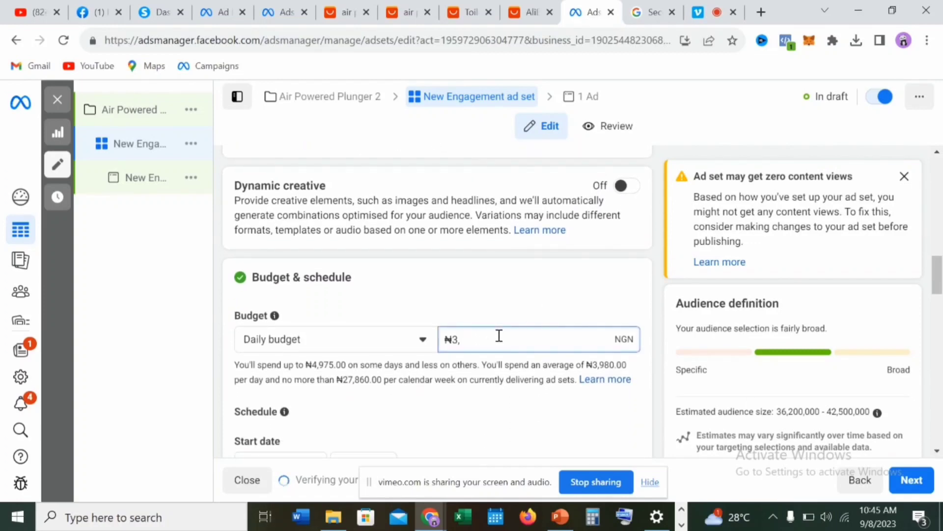
{"action": "key", "text": "BackSpace"}
{"action": "type", "text": "200"}
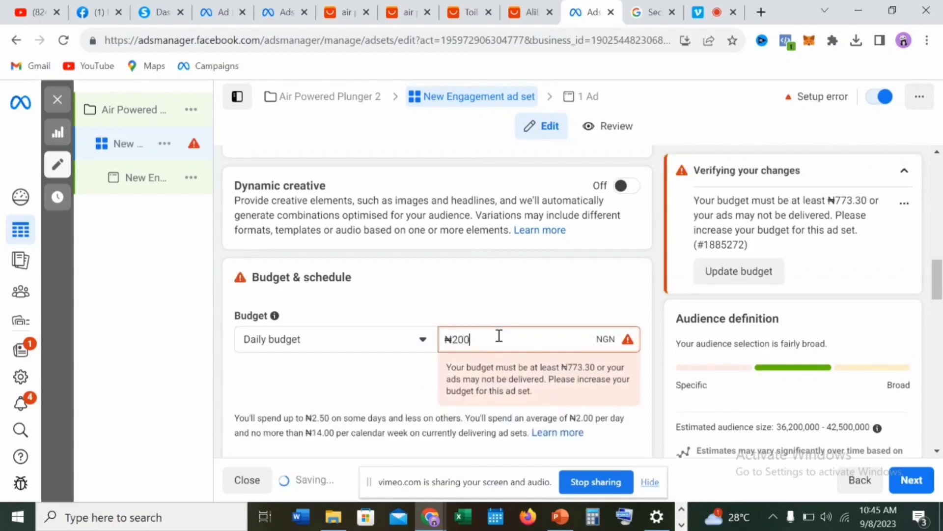
{"action": "type", "text": "0"}
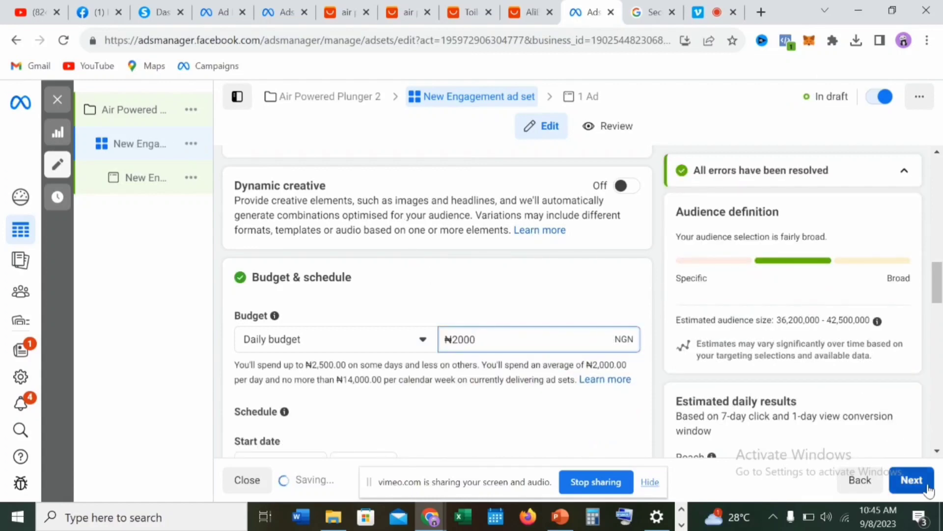
Set the ad set's start time on 8/9/2023 to 20:44
{"action": "left_click", "coordinate": [938, 450]}
{"action": "left_click", "coordinate": [937, 450]}
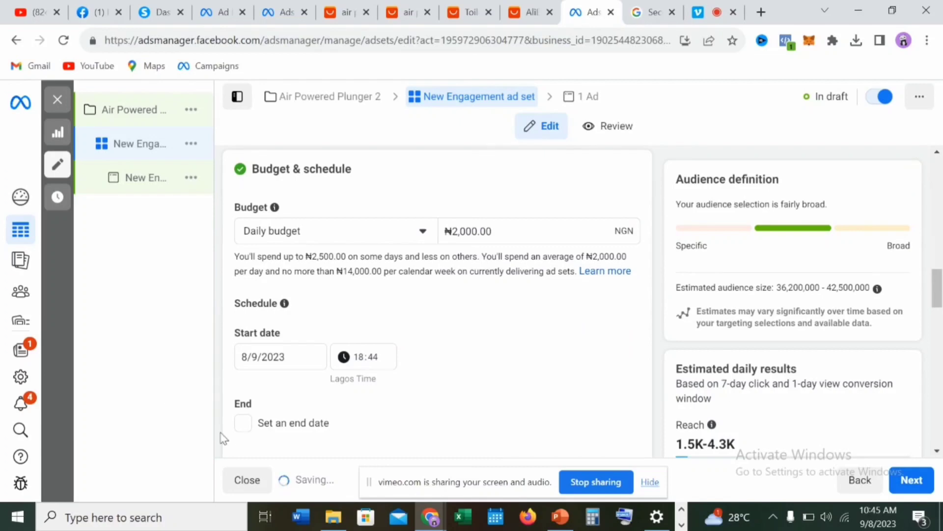
{"action": "left_click", "coordinate": [358, 359]}
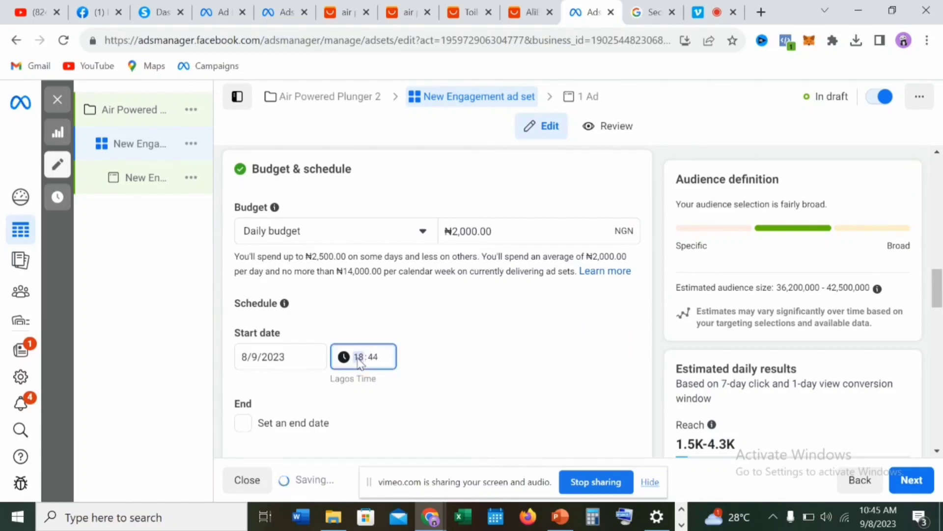
{"action": "left_click", "coordinate": [442, 369]}
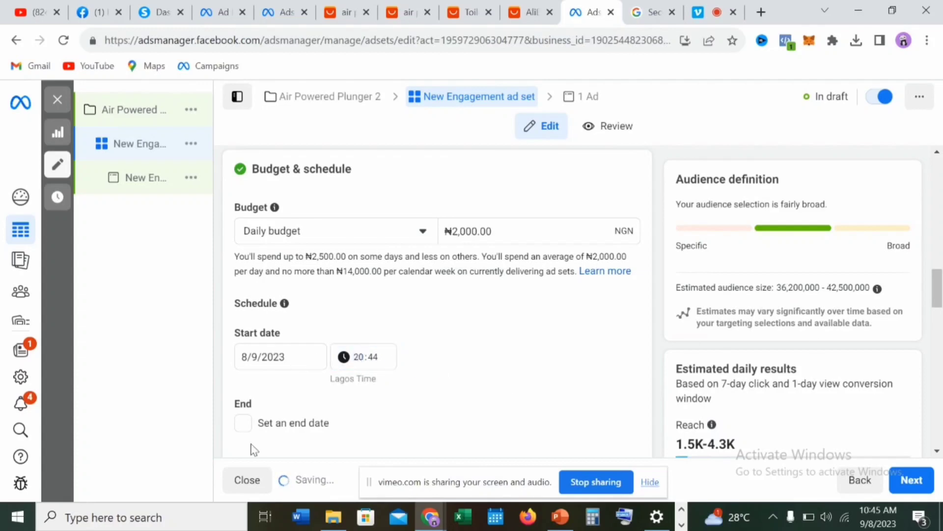
Enable an end date for the ad set and schedule it for 10/9/2023 at 19:00
{"action": "left_click", "coordinate": [243, 428]}
{"action": "scroll", "coordinate": [933, 451], "scroll_direction": "down", "scroll_amount": 3}
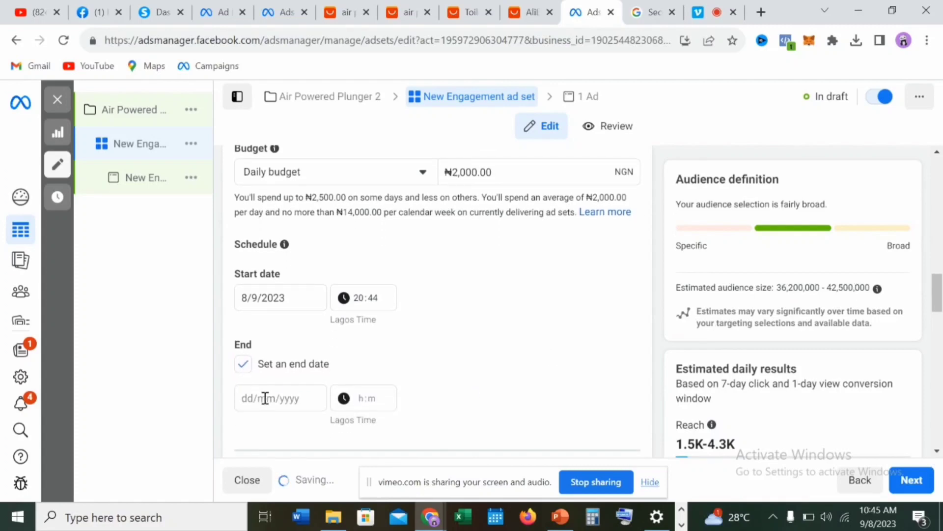
{"action": "left_click", "coordinate": [265, 398]}
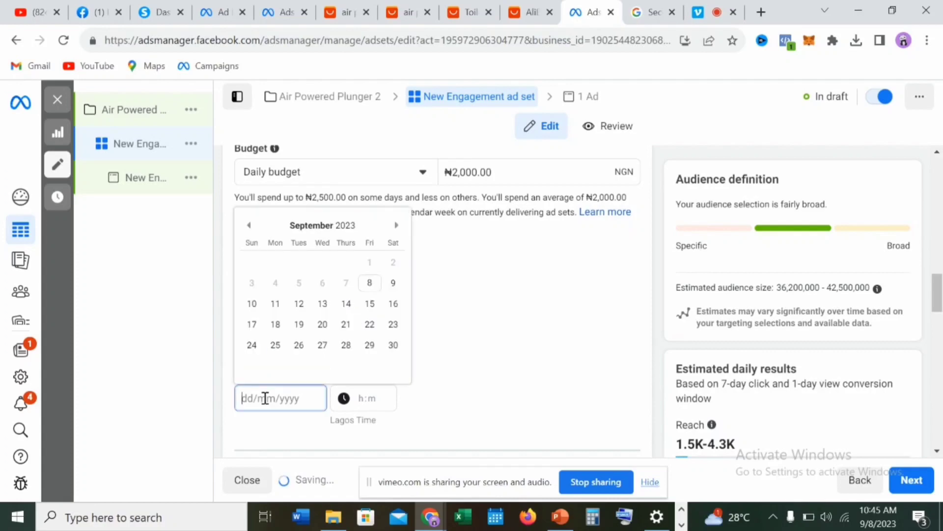
{"action": "left_click", "coordinate": [253, 309]}
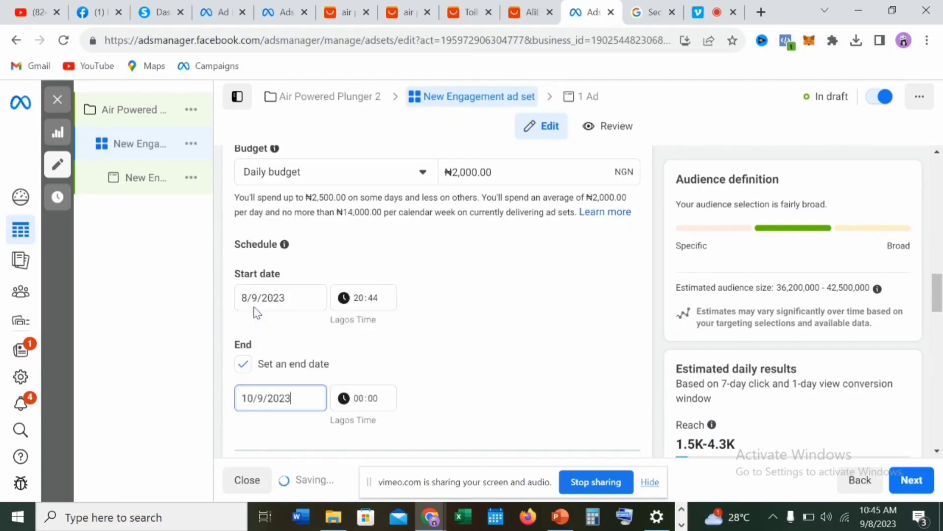
{"action": "left_click", "coordinate": [361, 402]}
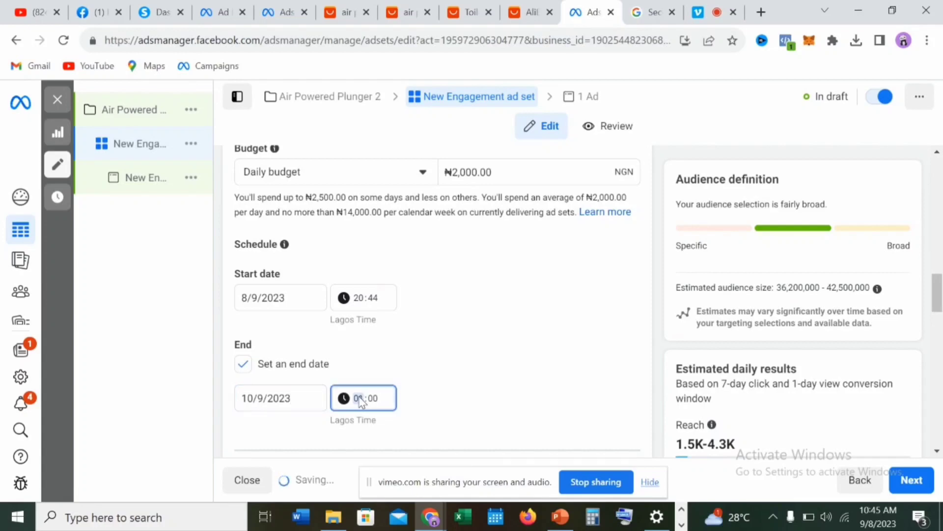
{"action": "type", "text": "19"}
{"action": "left_click", "coordinate": [497, 402]}
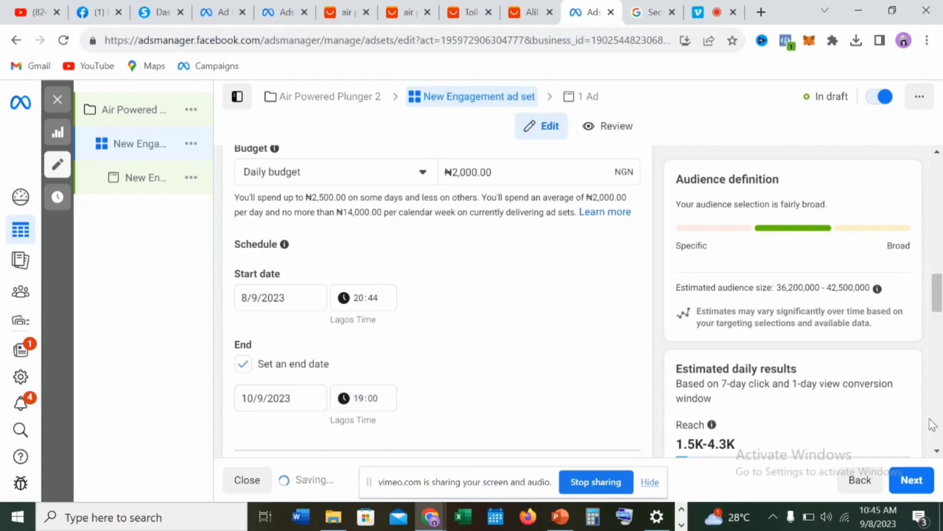
Restrict the audience's Nigeria location to only include cities
{"action": "left_click", "coordinate": [937, 450]}
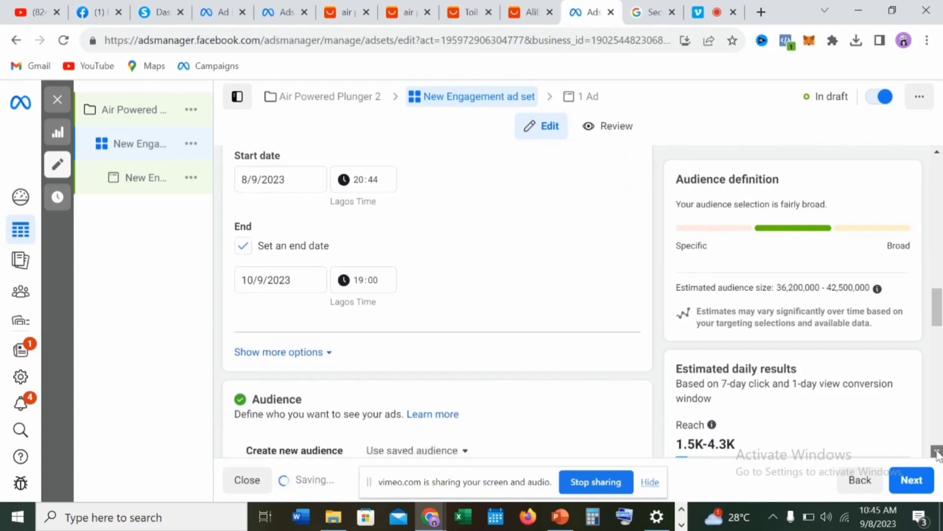
{"action": "left_click", "coordinate": [937, 452]}
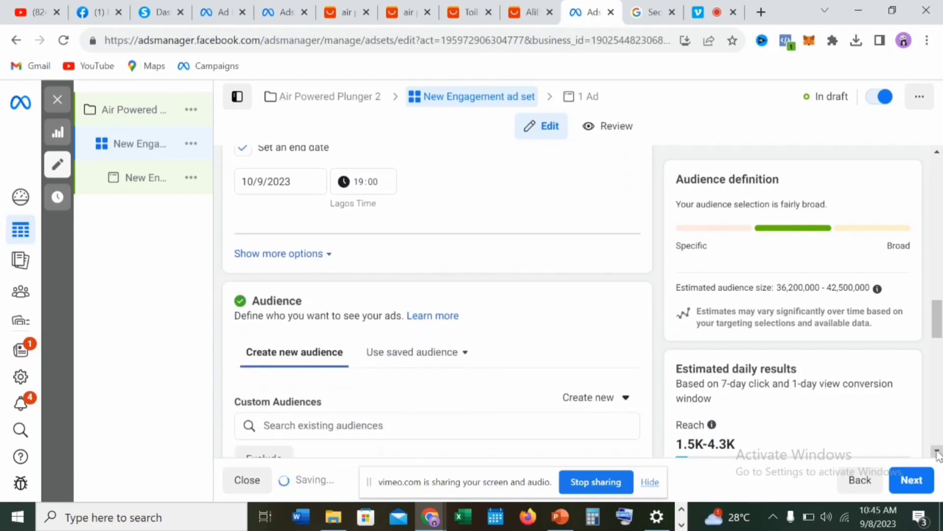
{"action": "scroll", "coordinate": [938, 452], "scroll_direction": "down", "scroll_amount": 5}
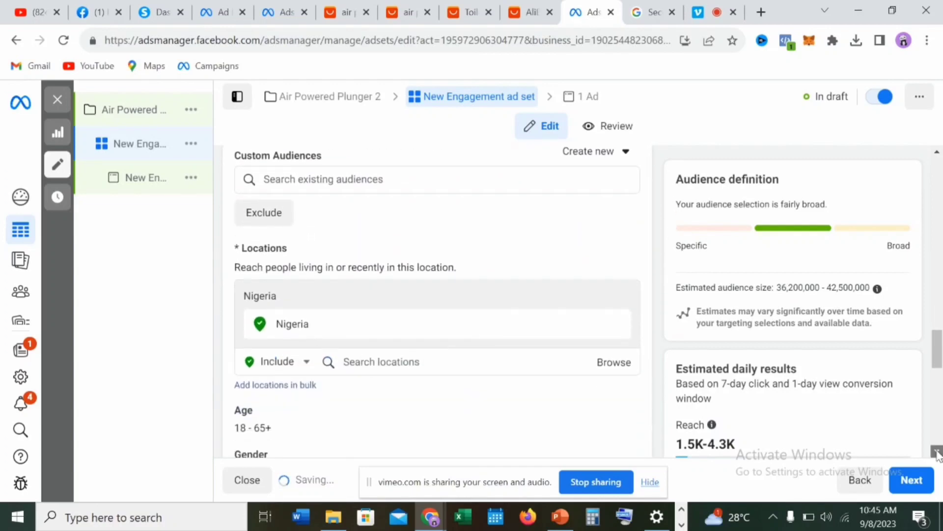
{"action": "left_click", "coordinate": [937, 452]}
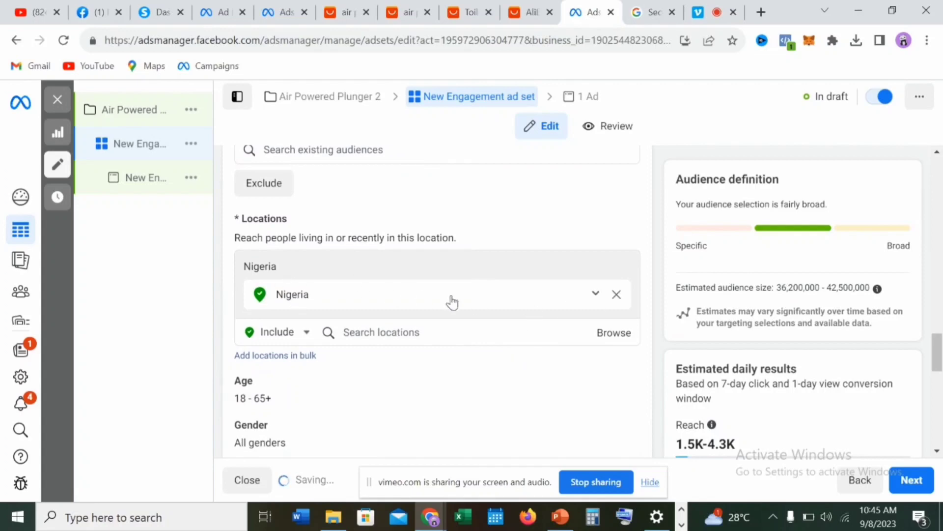
{"action": "left_click", "coordinate": [596, 297]}
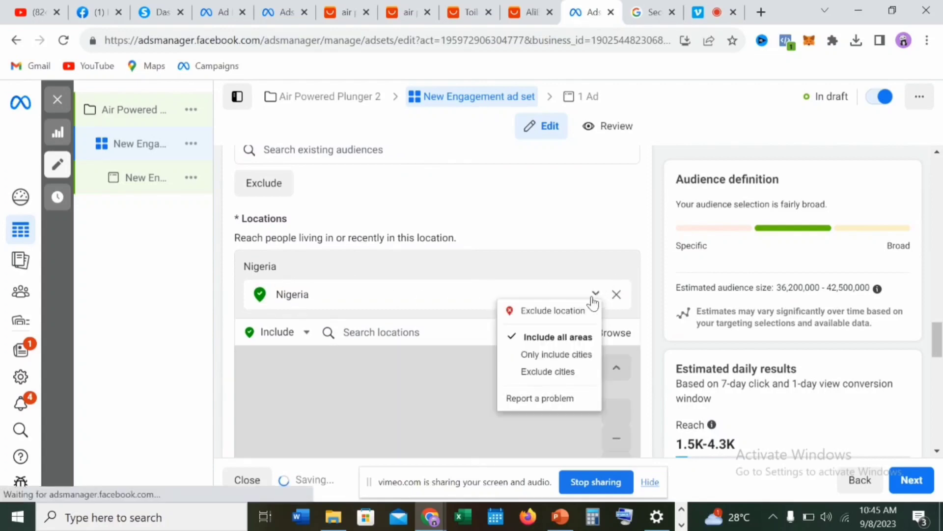
{"action": "left_click", "coordinate": [545, 360]}
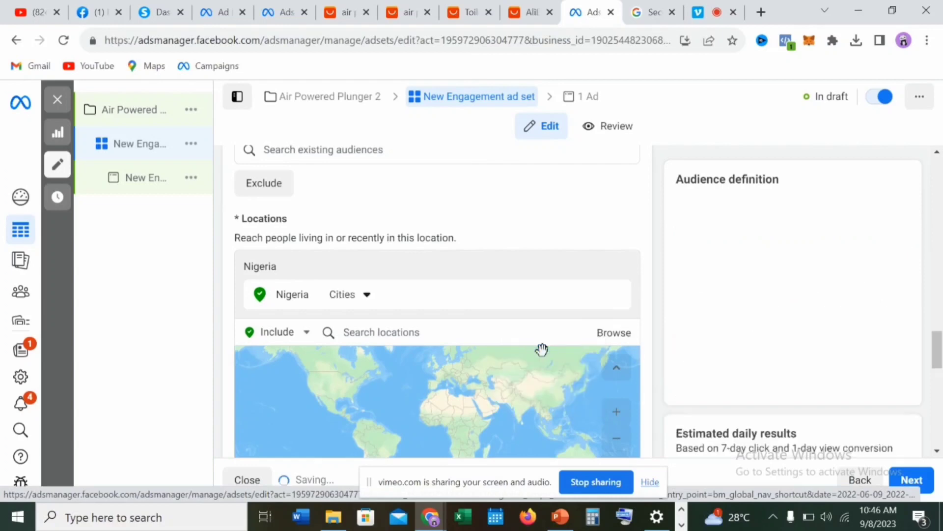
Switch the ad set to manual placements and deselect Facebook, Audience Network and Messenger, leaving only Instagram
{"action": "left_click", "coordinate": [937, 451]}
{"action": "scroll", "coordinate": [937, 450], "scroll_direction": "down", "scroll_amount": 4}
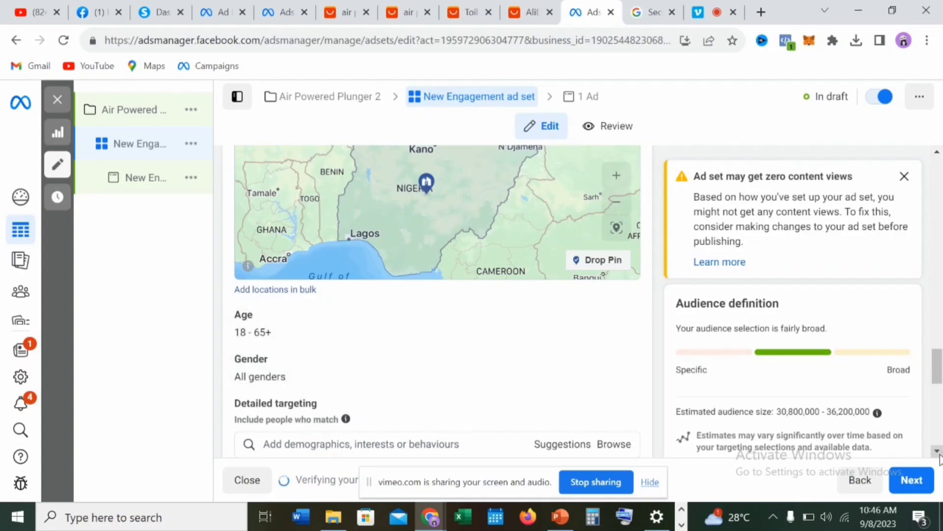
{"action": "scroll", "coordinate": [940, 458], "scroll_direction": "down", "scroll_amount": 3}
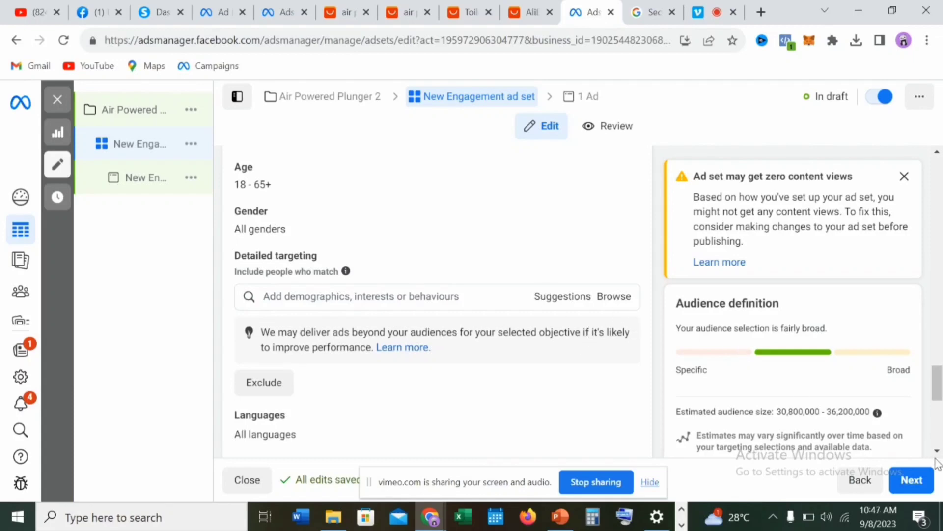
{"action": "scroll", "coordinate": [938, 455], "scroll_direction": "down", "scroll_amount": 5}
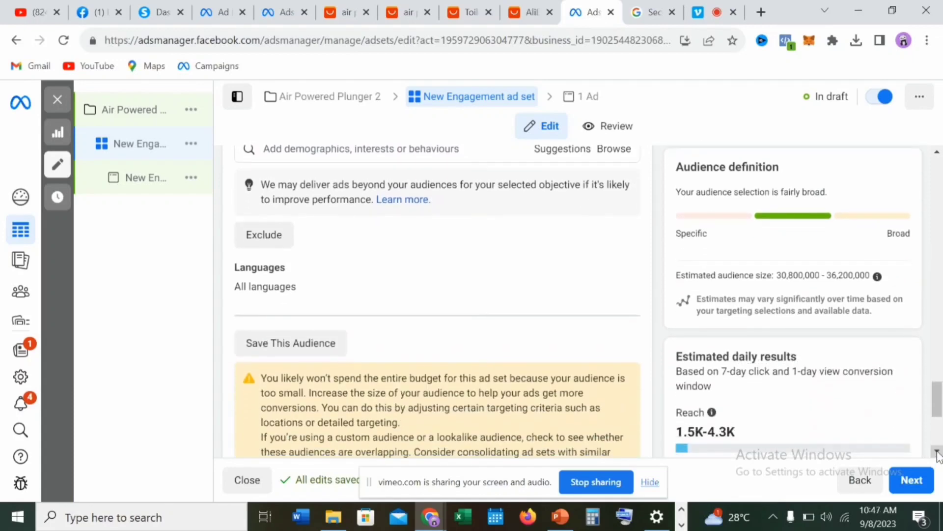
{"action": "scroll", "coordinate": [939, 455], "scroll_direction": "down", "scroll_amount": 3}
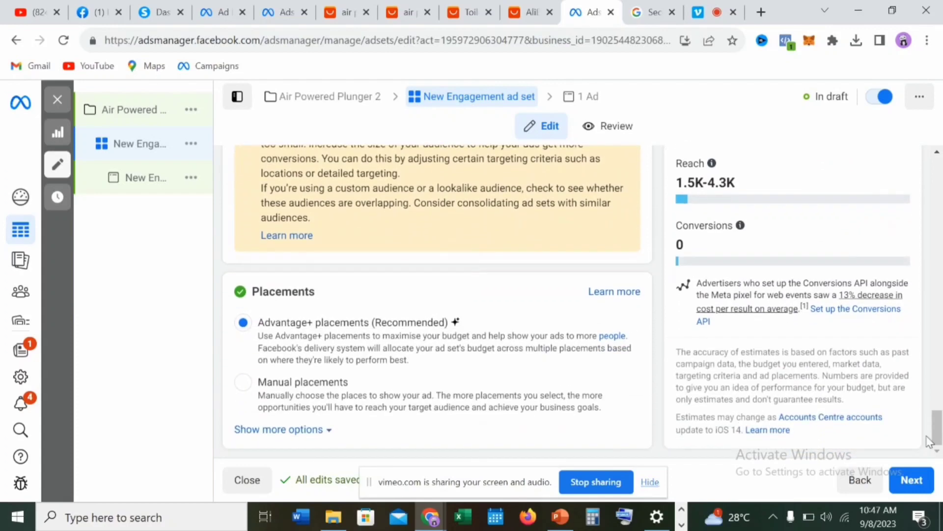
{"action": "left_click", "coordinate": [243, 383]}
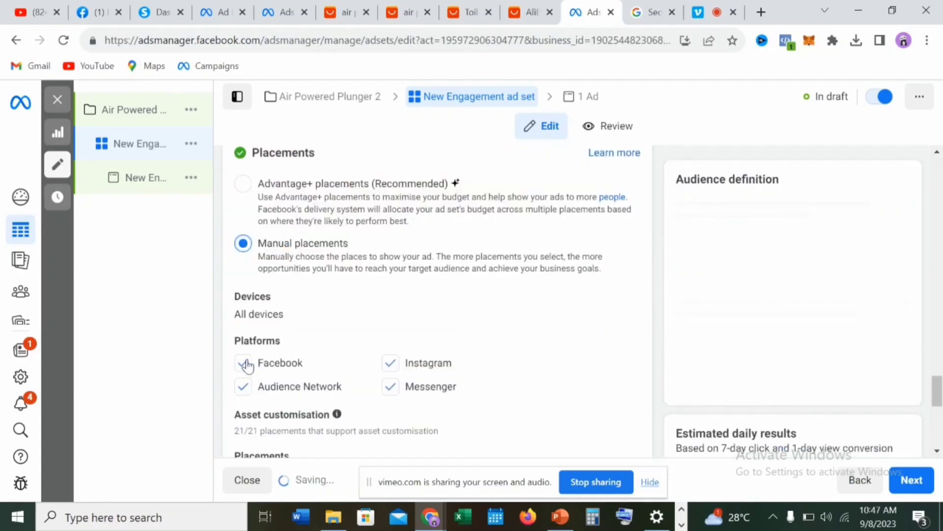
{"action": "left_click", "coordinate": [245, 364]}
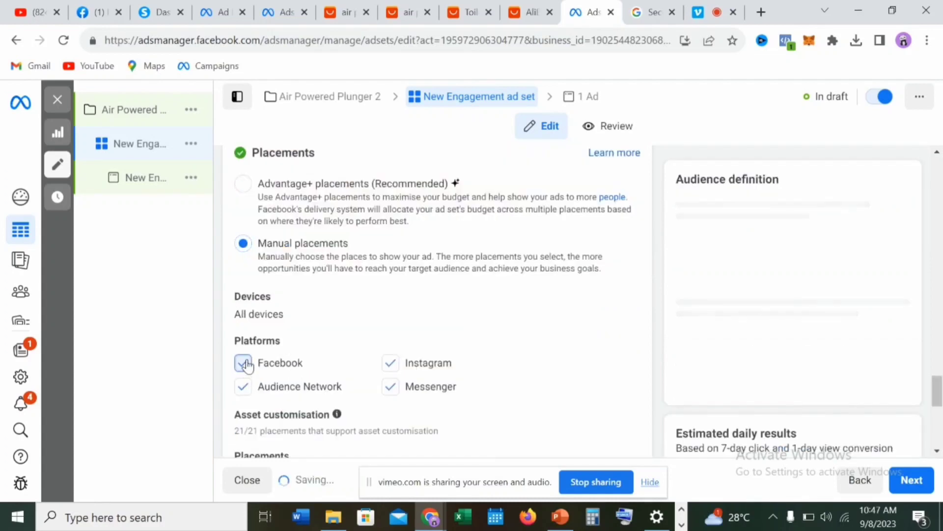
{"action": "left_click", "coordinate": [244, 388]}
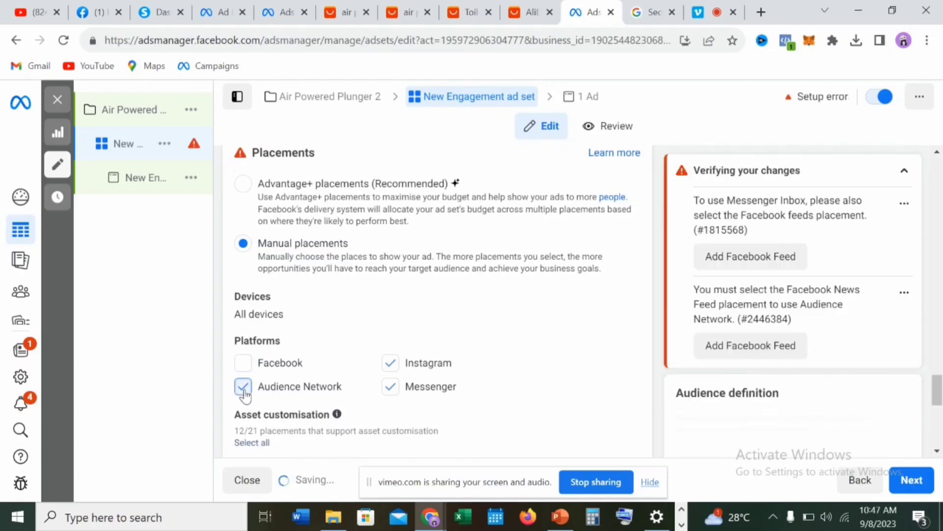
{"action": "left_click", "coordinate": [244, 388]}
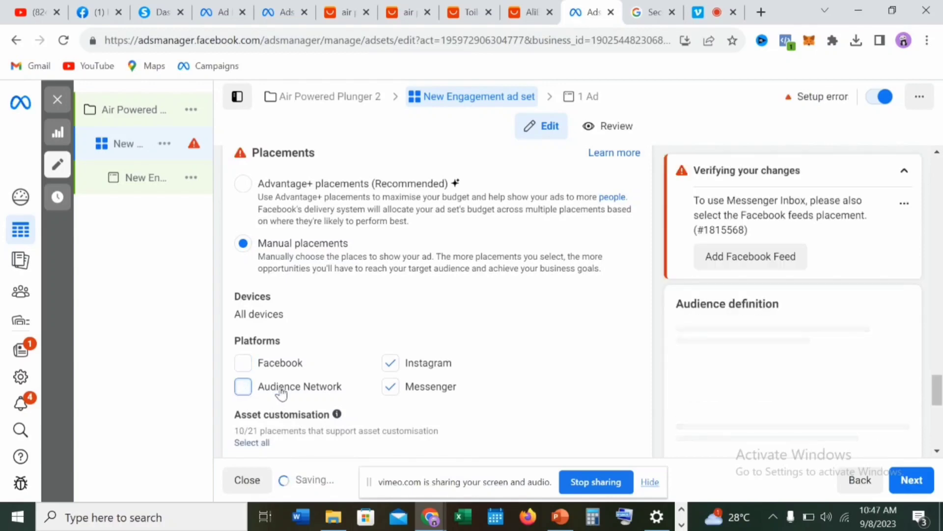
{"action": "left_click", "coordinate": [392, 389]}
{"action": "left_click", "coordinate": [391, 388]}
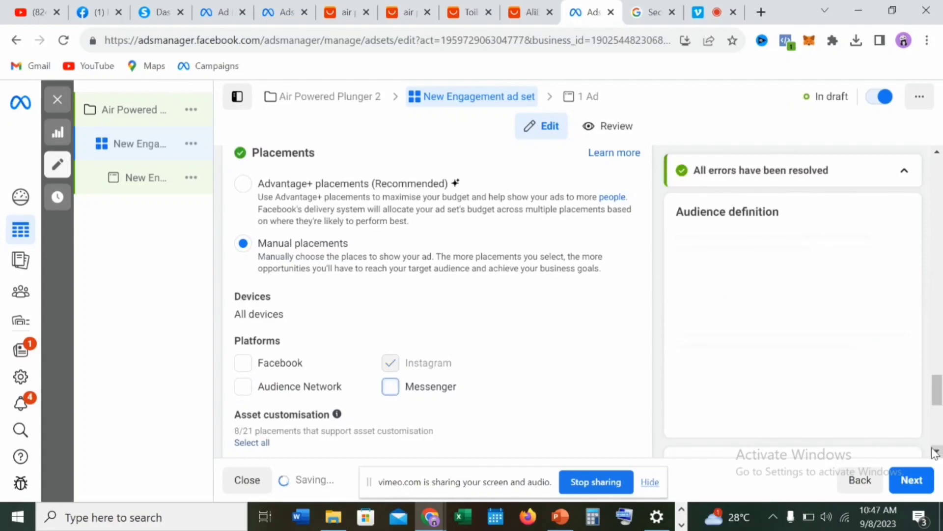
Open the ad belonging to this ad set and go to its creative source and format settings
{"action": "scroll", "coordinate": [935, 453], "scroll_direction": "down", "scroll_amount": 3}
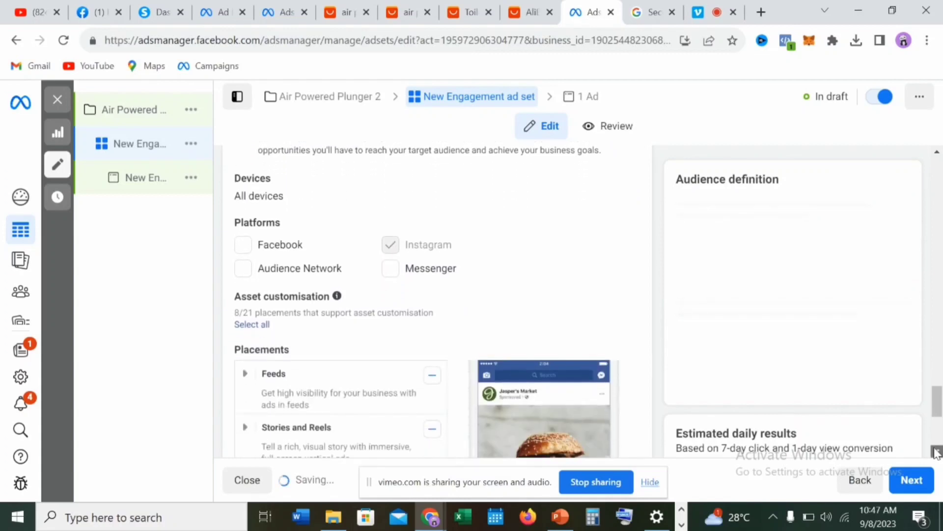
{"action": "scroll", "coordinate": [935, 453], "scroll_direction": "down", "scroll_amount": 4}
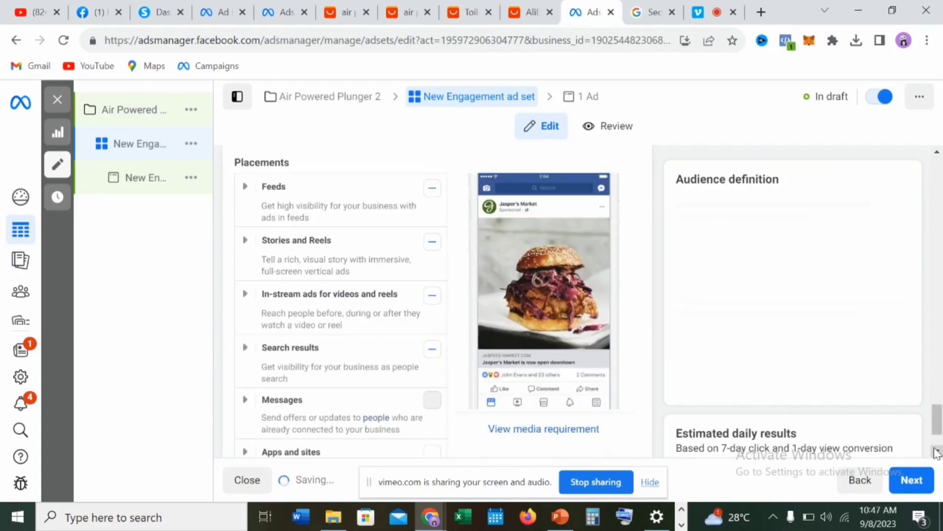
{"action": "scroll", "coordinate": [935, 452], "scroll_direction": "down", "scroll_amount": 1}
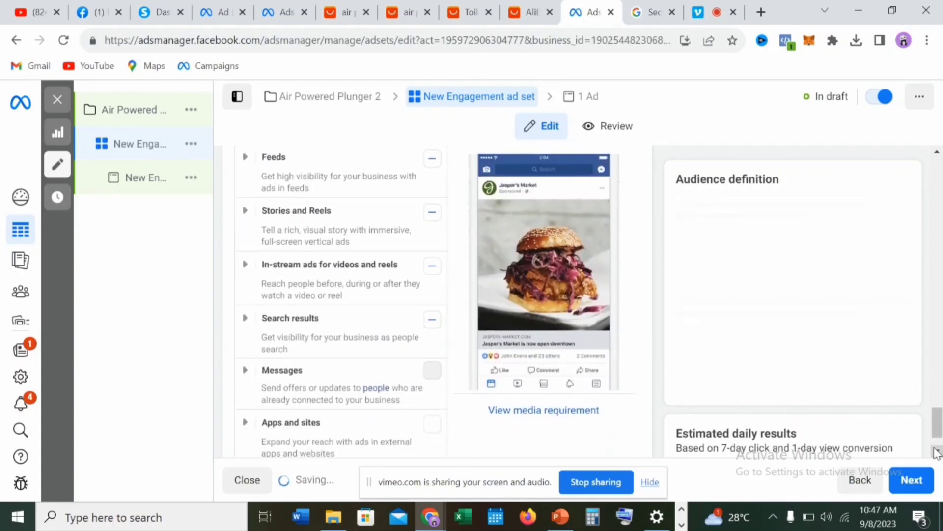
{"action": "scroll", "coordinate": [935, 452], "scroll_direction": "down", "scroll_amount": 2}
{"action": "left_click_drag", "start_coordinate": [939, 439], "coordinate": [939, 243]}
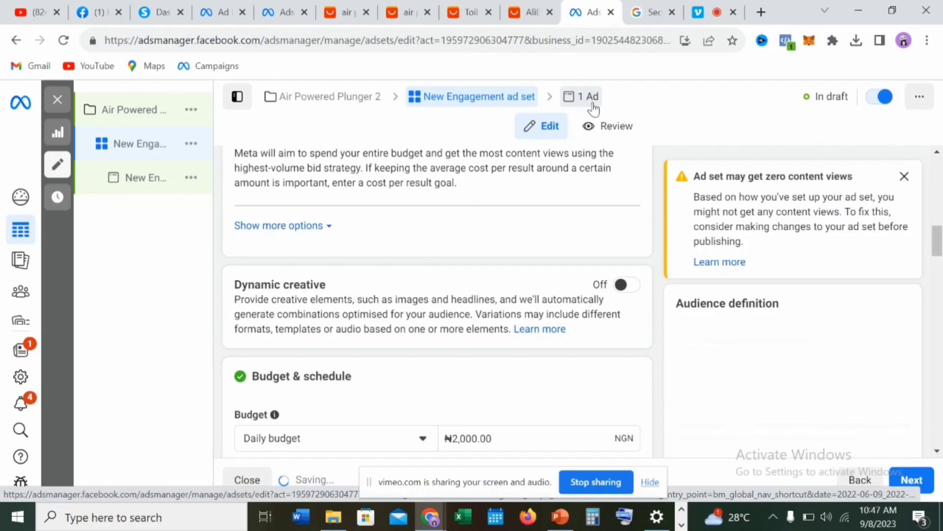
{"action": "left_click", "coordinate": [593, 105]}
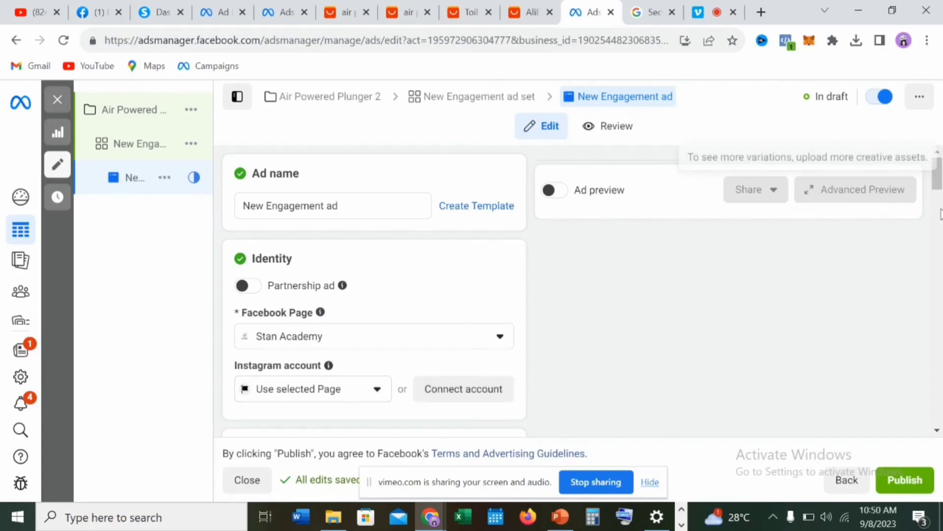
{"action": "left_click", "coordinate": [937, 430]}
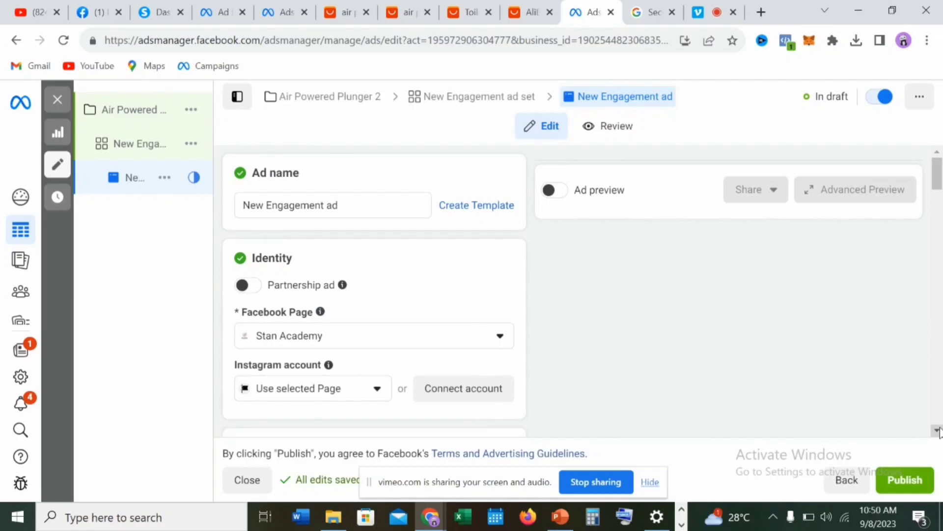
{"action": "left_click", "coordinate": [937, 430]}
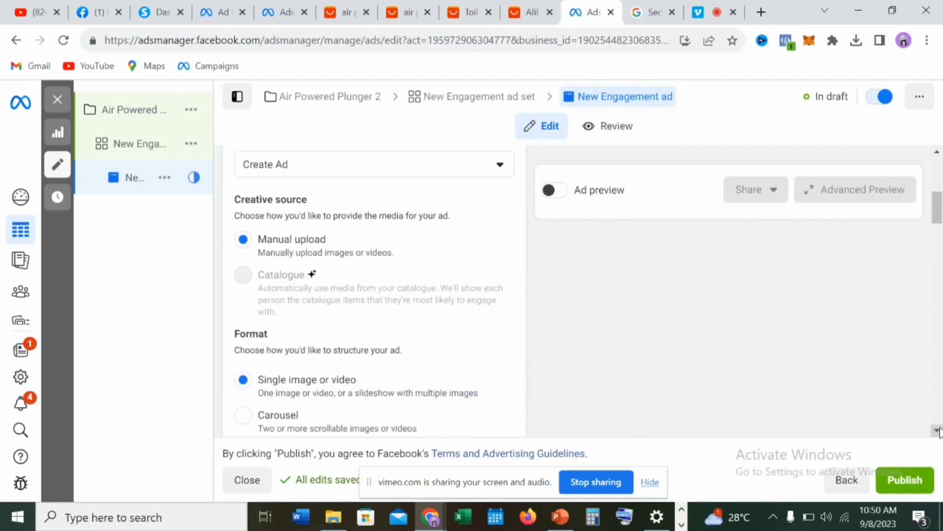
Add the account video su25UngiNi1… (720 × 960) as the ad's media, keeping its full length, original crops and standard enhancements
{"action": "left_click", "coordinate": [937, 430]}
{"action": "left_click", "coordinate": [937, 430]}
{"action": "left_click", "coordinate": [937, 430]}
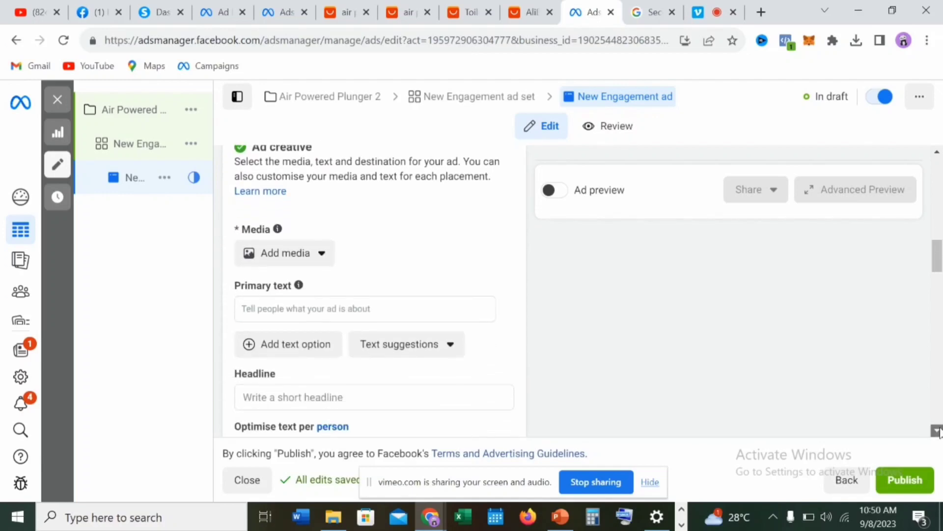
{"action": "left_click", "coordinate": [323, 253]}
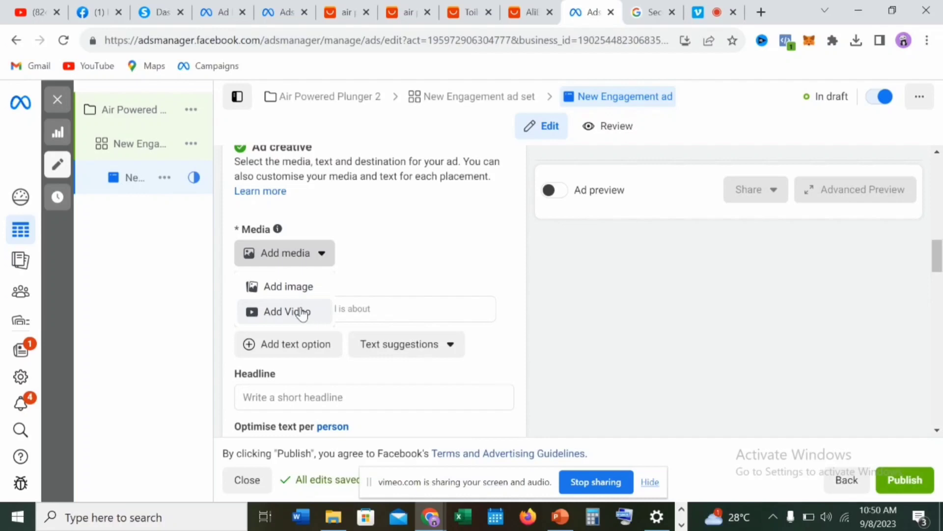
{"action": "left_click", "coordinate": [302, 312]}
{"action": "left_click", "coordinate": [237, 244]}
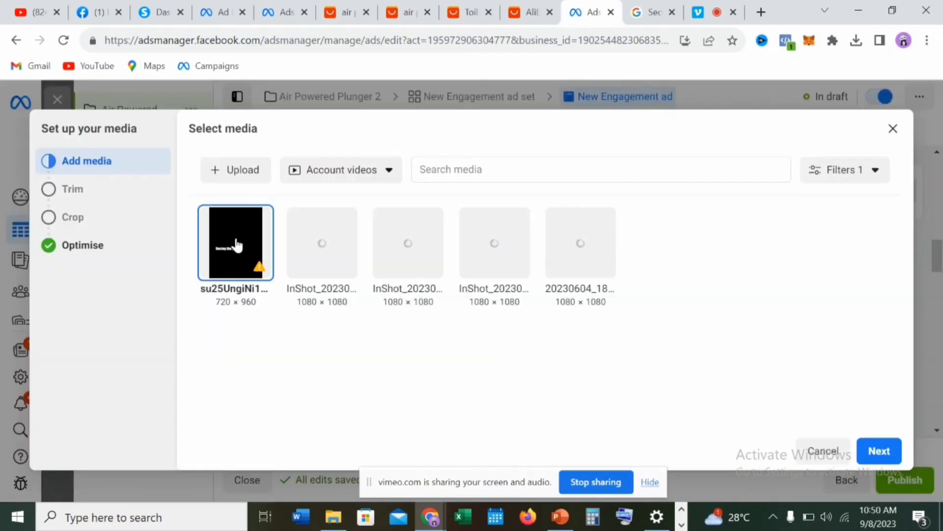
{"action": "left_click", "coordinate": [883, 458]}
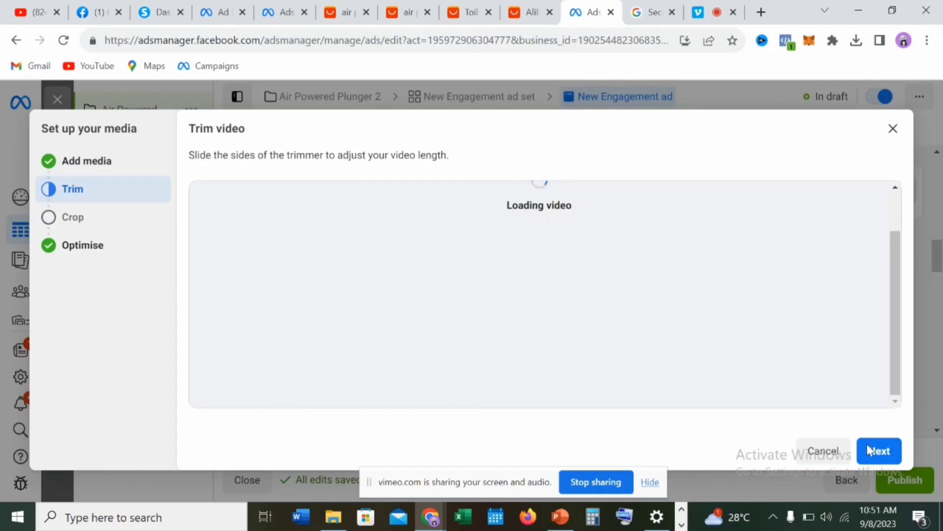
{"action": "left_click", "coordinate": [868, 451]}
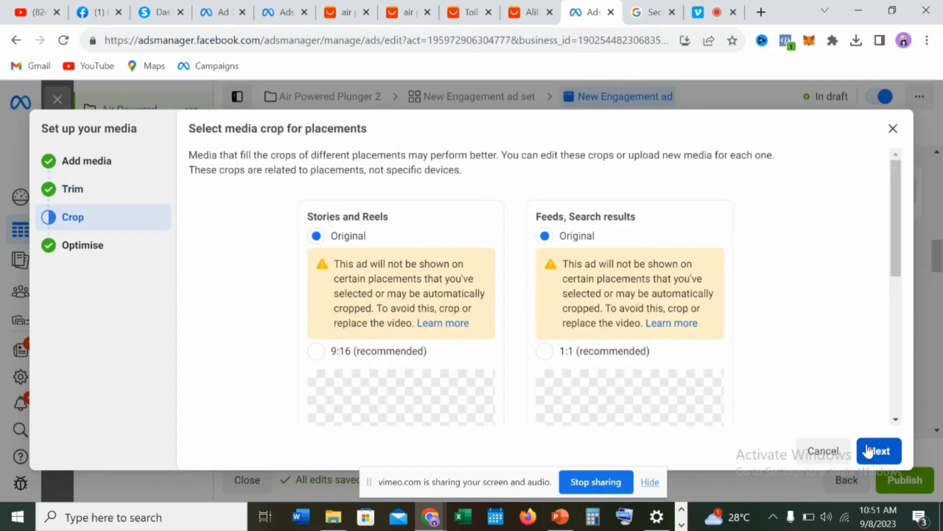
{"action": "left_click", "coordinate": [869, 451]}
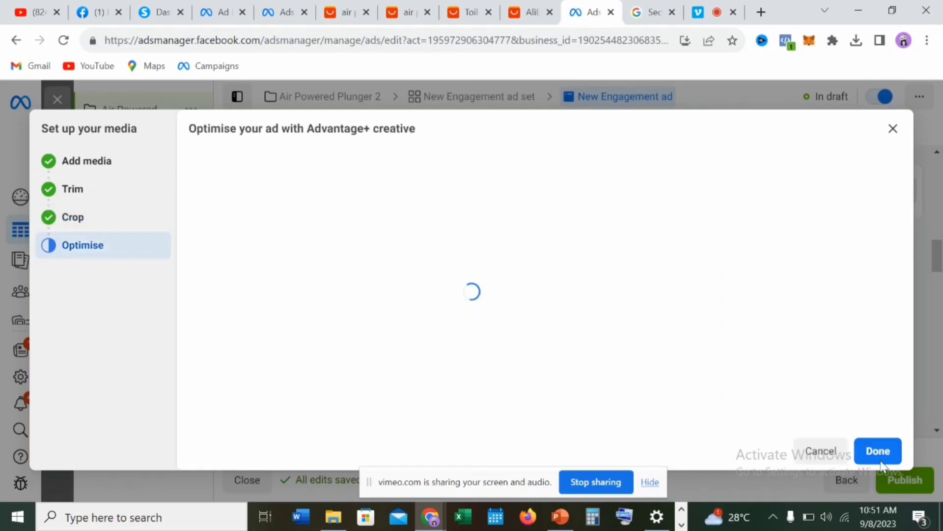
{"action": "left_click", "coordinate": [884, 459]}
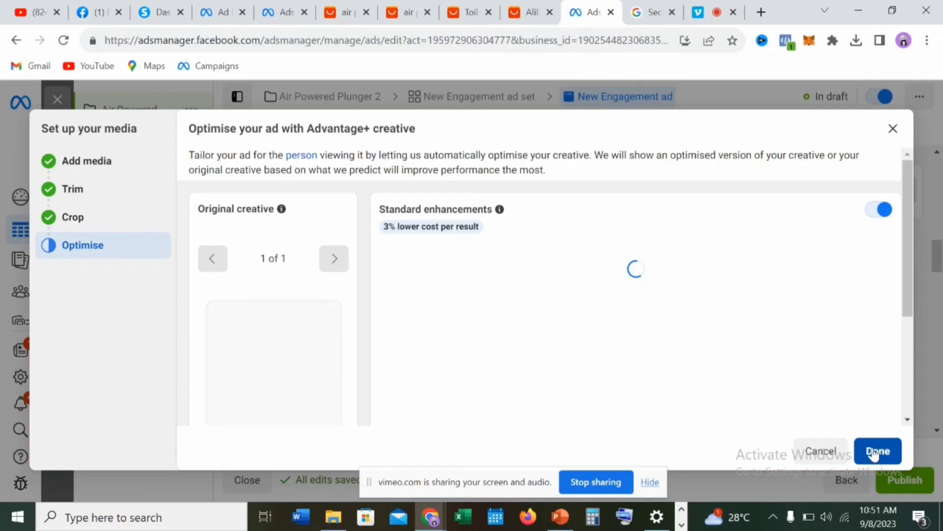
{"action": "left_click", "coordinate": [873, 452]}
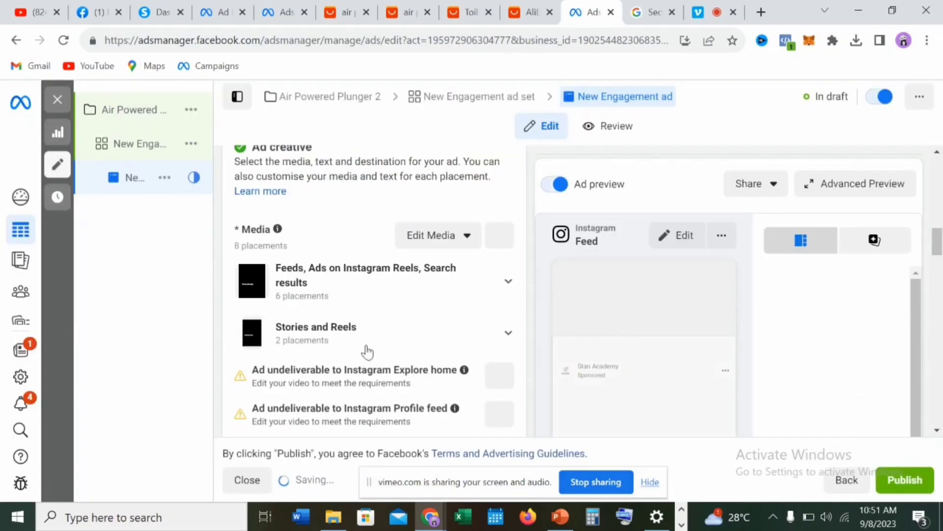
Edit the ad video to use a manual thumbnail, choosing the blue Pipe Dredge screenshot from the account images, and save it
{"action": "left_click", "coordinate": [421, 240]}
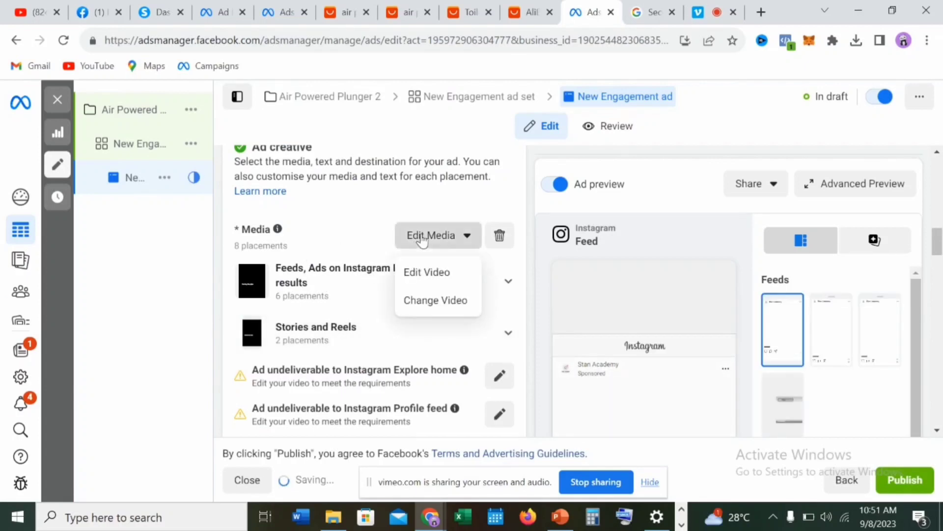
{"action": "left_click", "coordinate": [426, 273]}
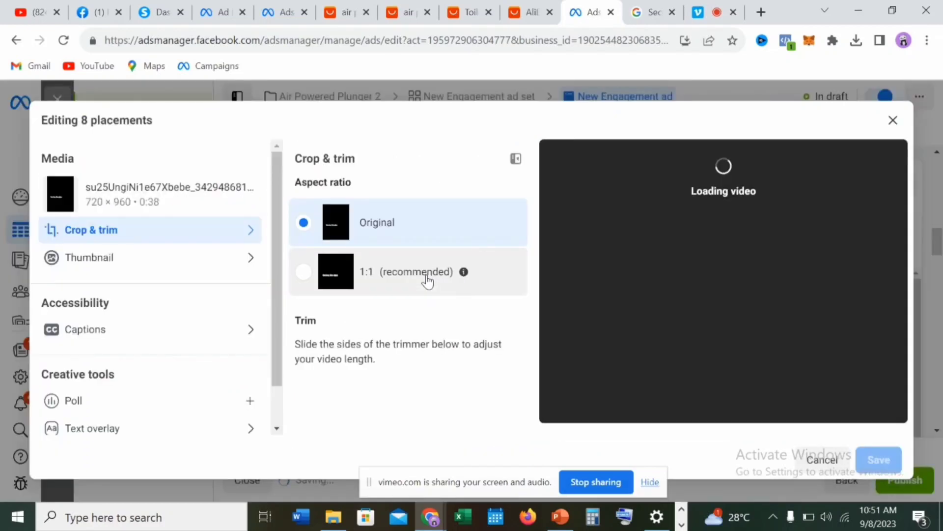
{"action": "left_click", "coordinate": [115, 259]}
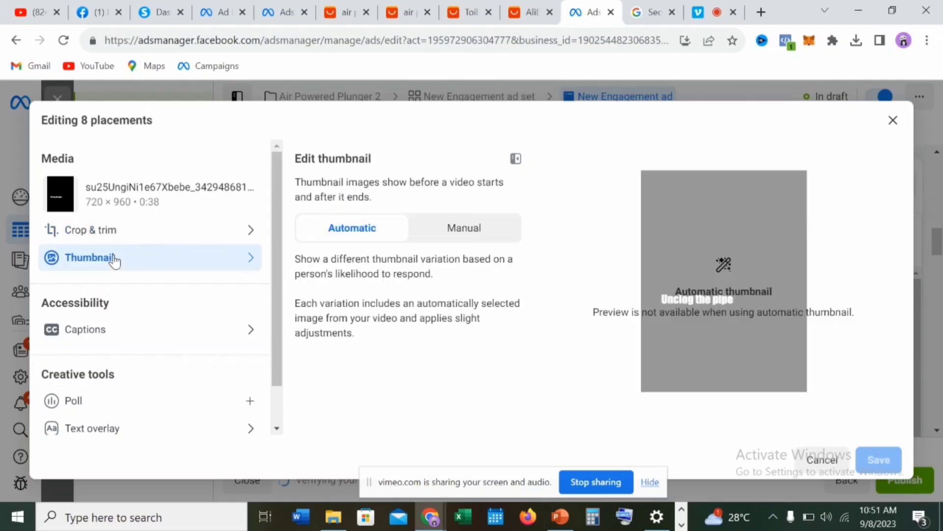
{"action": "left_click", "coordinate": [445, 227]}
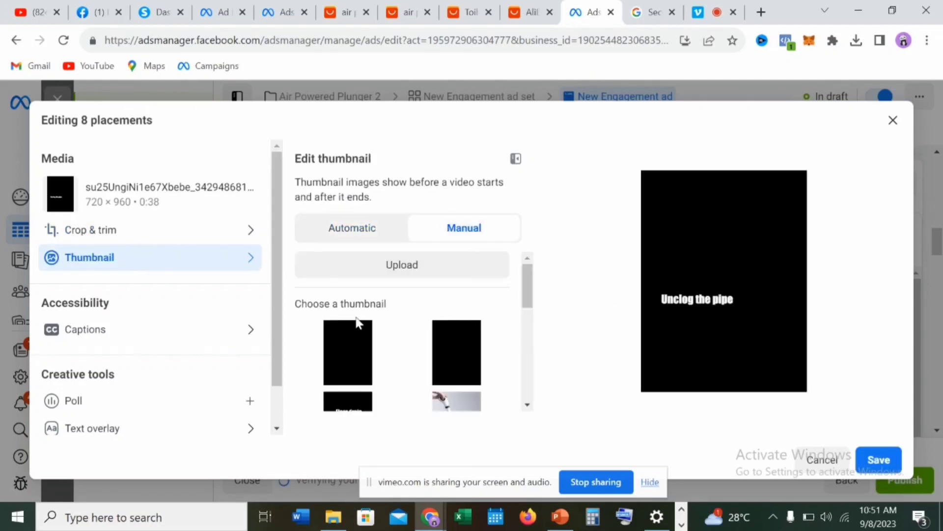
{"action": "left_click", "coordinate": [395, 272]}
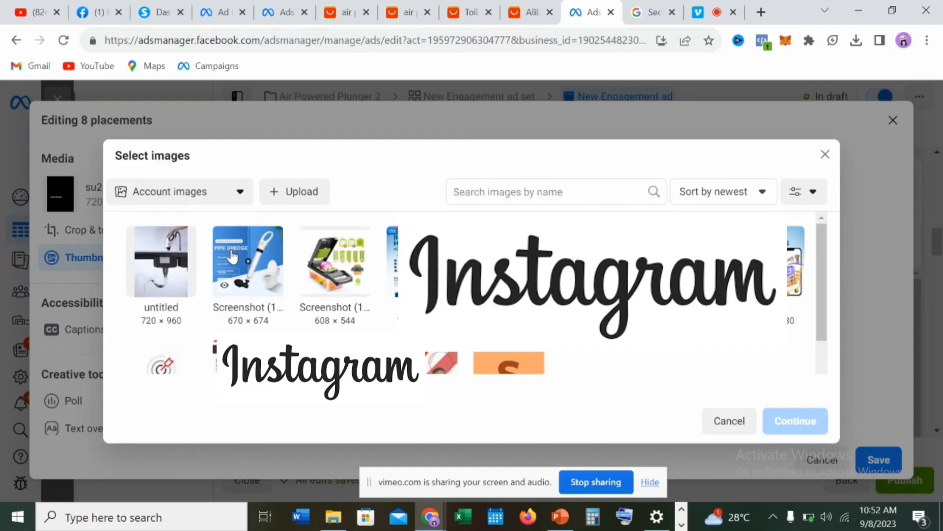
{"action": "left_click", "coordinate": [232, 256]}
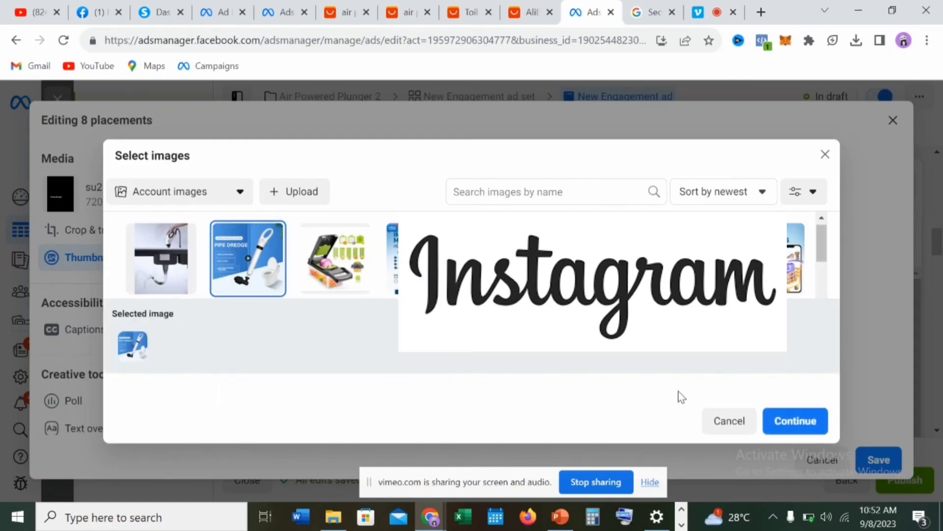
{"action": "left_click", "coordinate": [791, 422]}
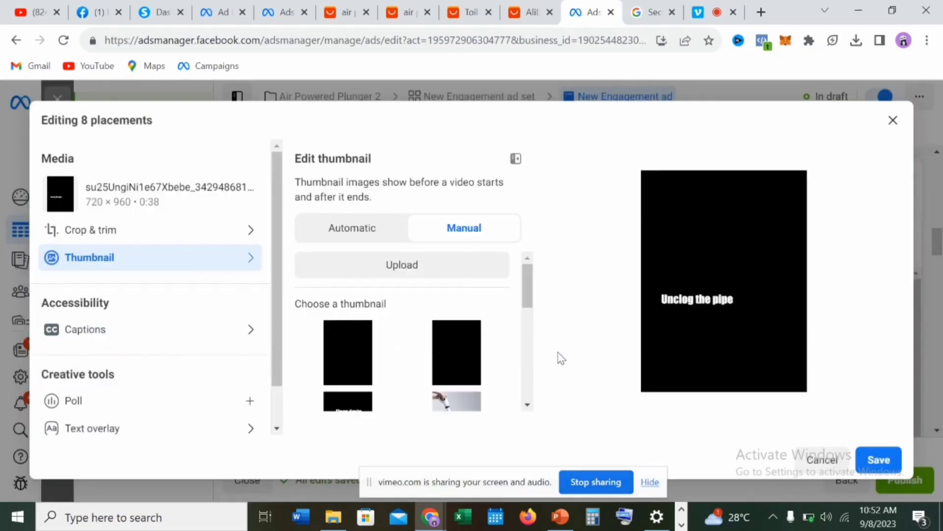
{"action": "left_click", "coordinate": [878, 461]}
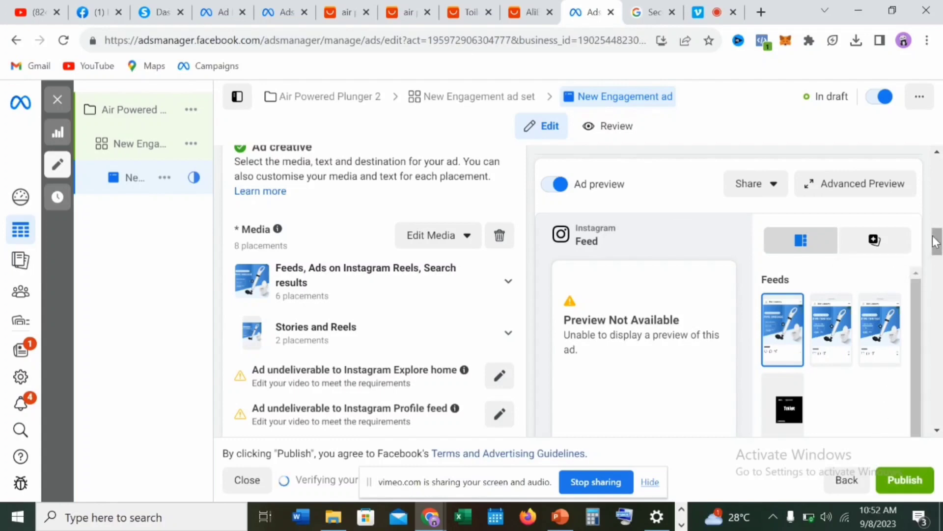
Enter "Do It Yourself" as the ad's primary text
{"action": "left_click_drag", "start_coordinate": [938, 241], "coordinate": [938, 280]}
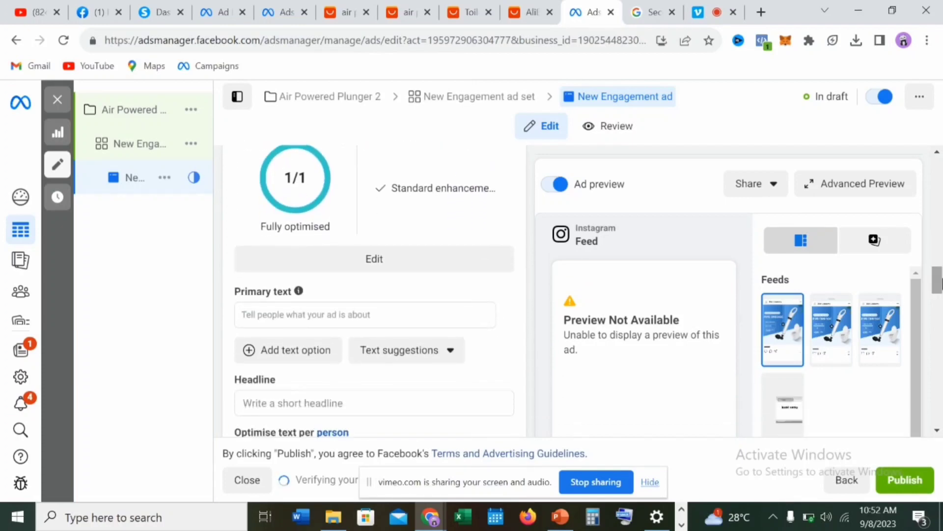
{"action": "left_click", "coordinate": [394, 316]}
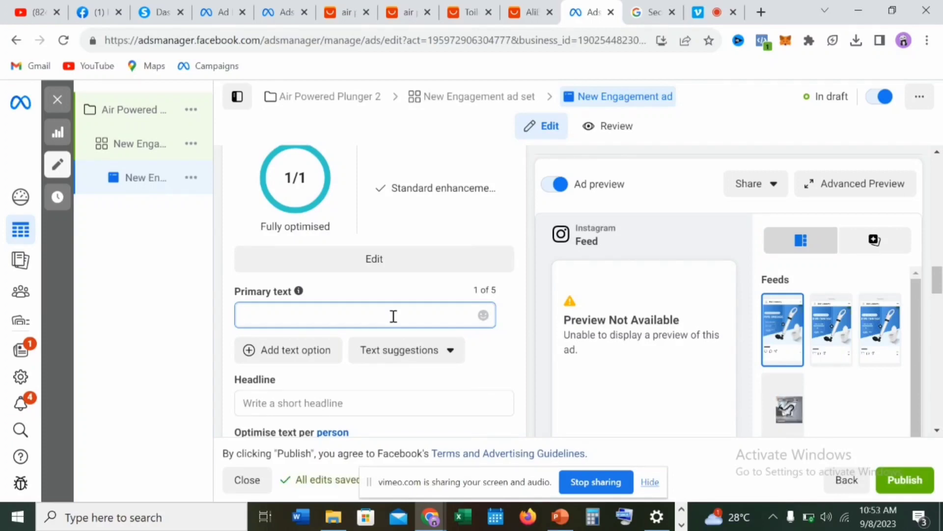
{"action": "type", "text": "C"}
{"action": "key", "text": "BackSpace"}
{"action": "type", "text": "D"}
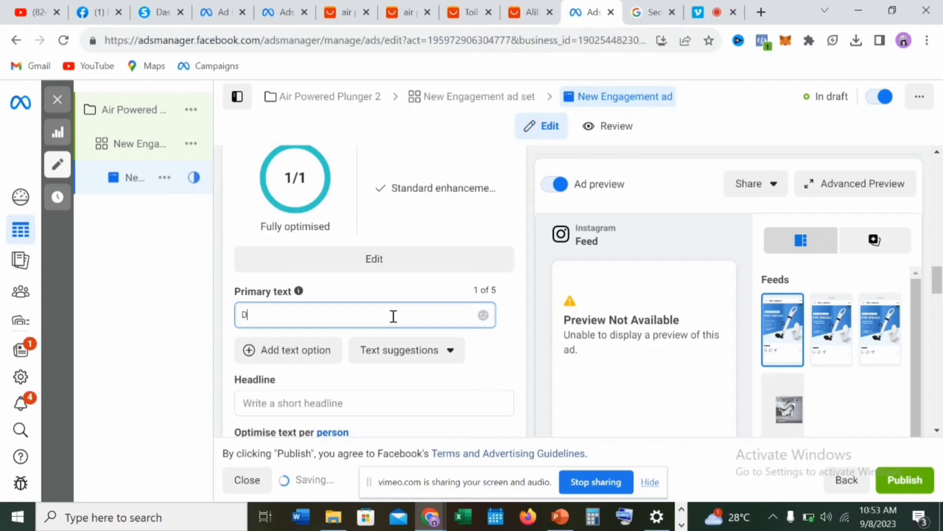
{"action": "type", "text": "o I"}
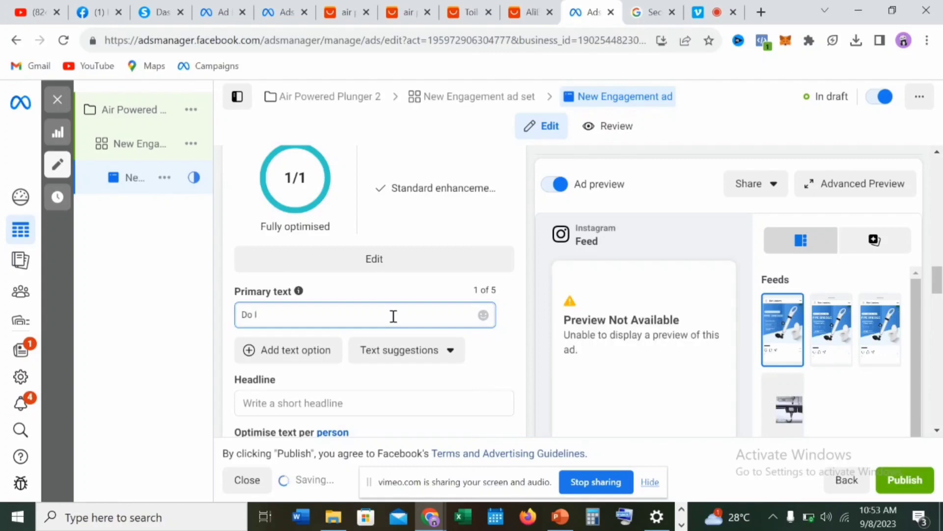
{"action": "type", "text": "t"}
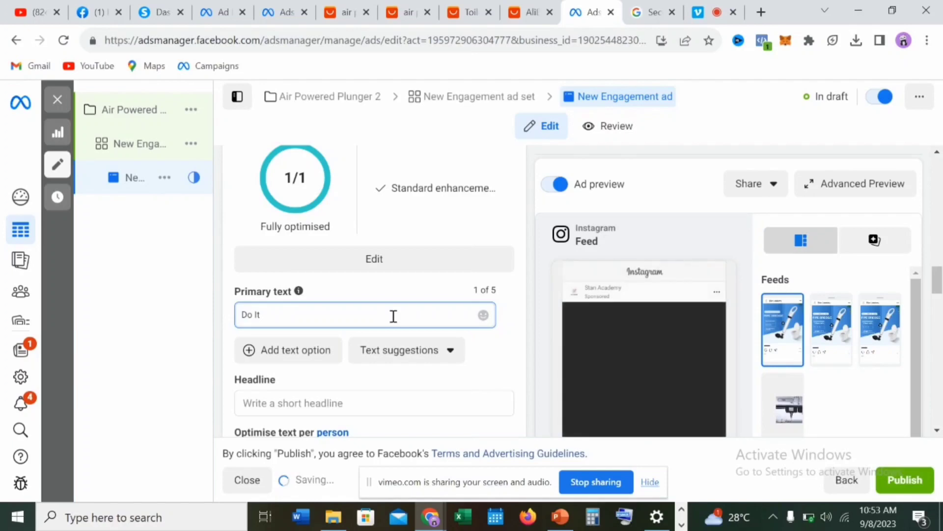
{"action": "type", "text": " Your"}
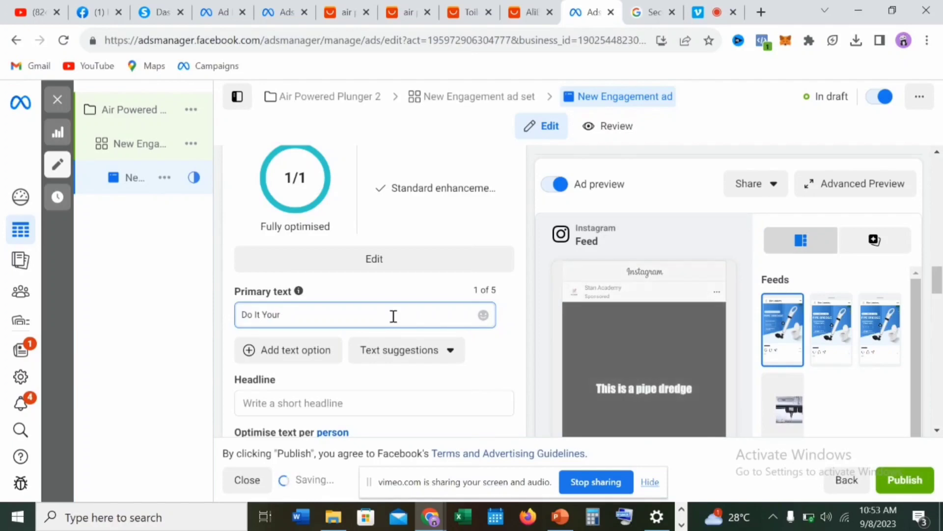
{"action": "type", "text": "self"}
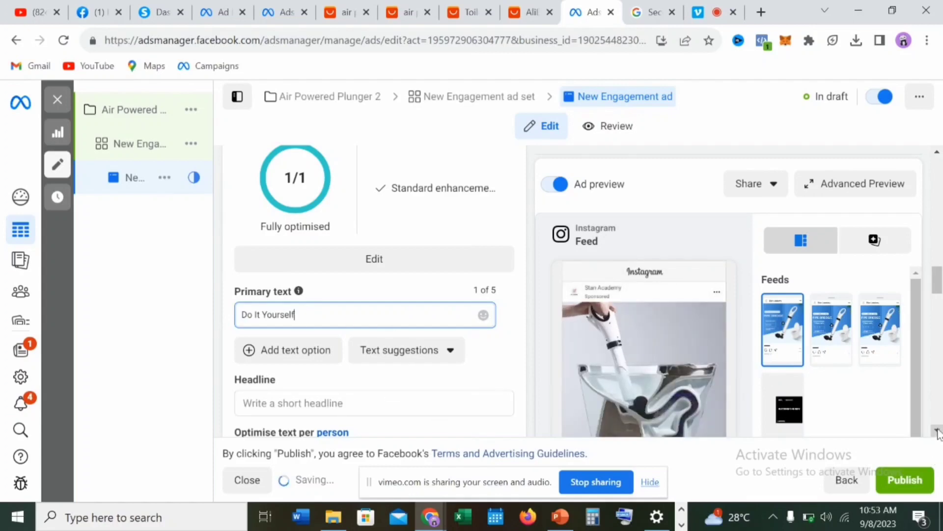
Set the ad's call to action to Order Now
{"action": "scroll", "coordinate": [938, 432], "scroll_direction": "down", "scroll_amount": 2}
{"action": "scroll", "coordinate": [937, 432], "scroll_direction": "down", "scroll_amount": 2}
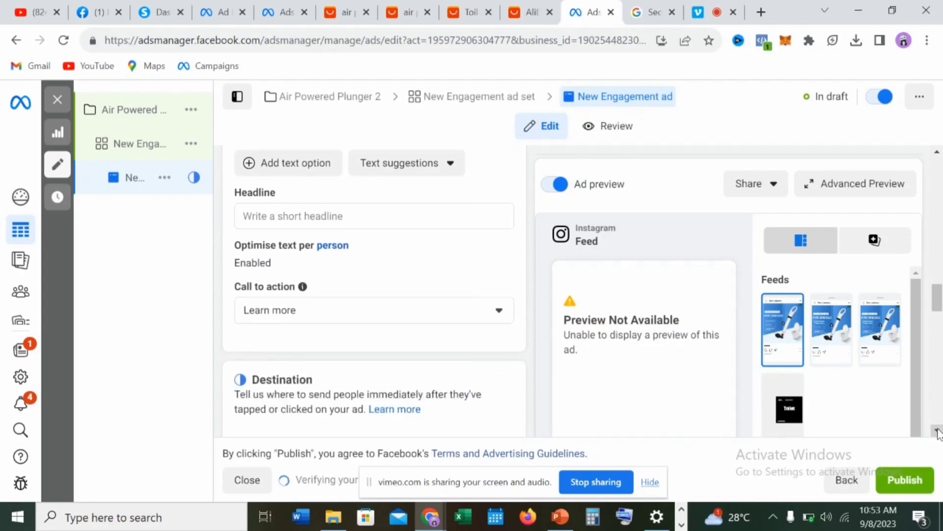
{"action": "left_click", "coordinate": [499, 311]}
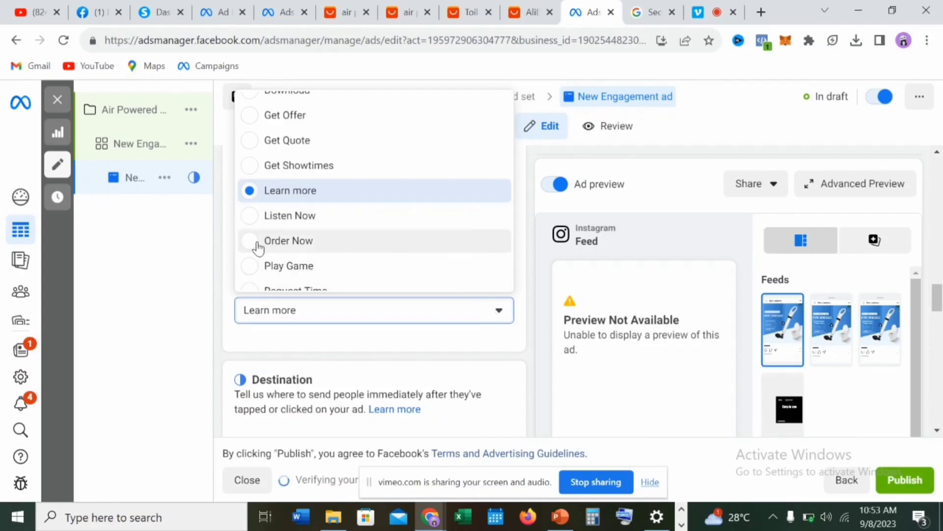
{"action": "left_click", "coordinate": [255, 246]}
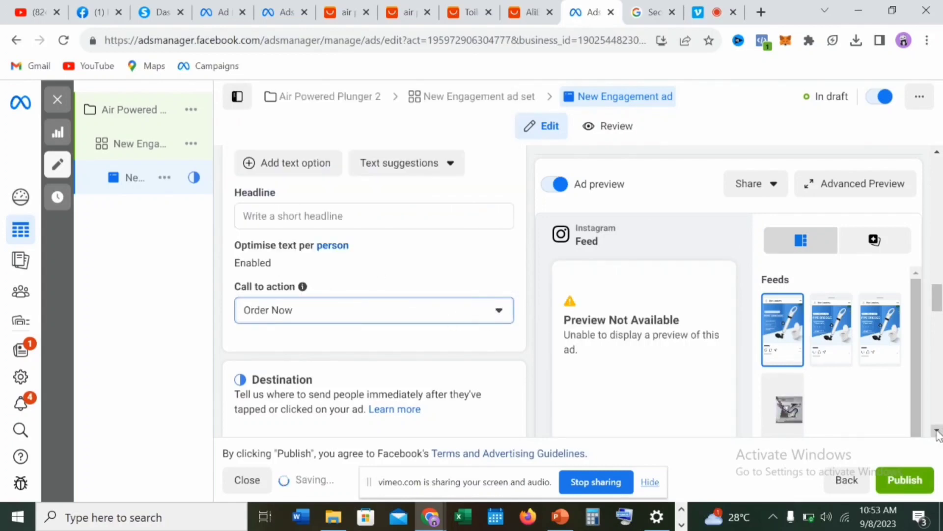
Enter stanacademy.com.ng as the website URL for the ad's destination
{"action": "scroll", "coordinate": [425, 374], "scroll_direction": "down", "scroll_amount": 3}
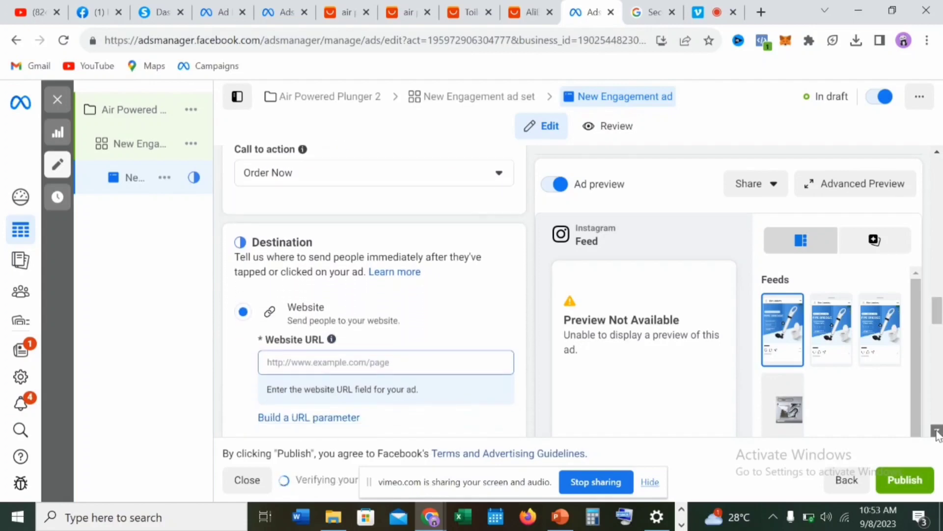
{"action": "left_click", "coordinate": [399, 355]}
{"action": "type", "text": "st"}
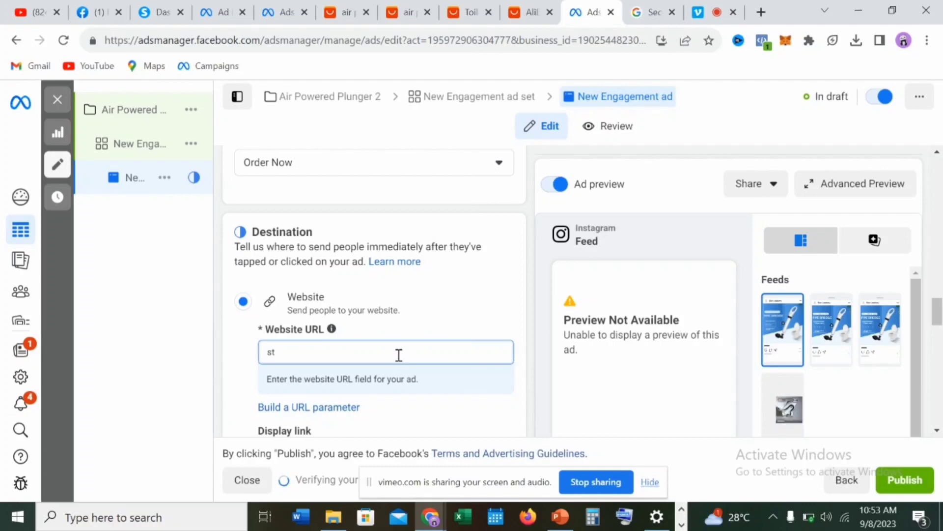
{"action": "type", "text": "anac"}
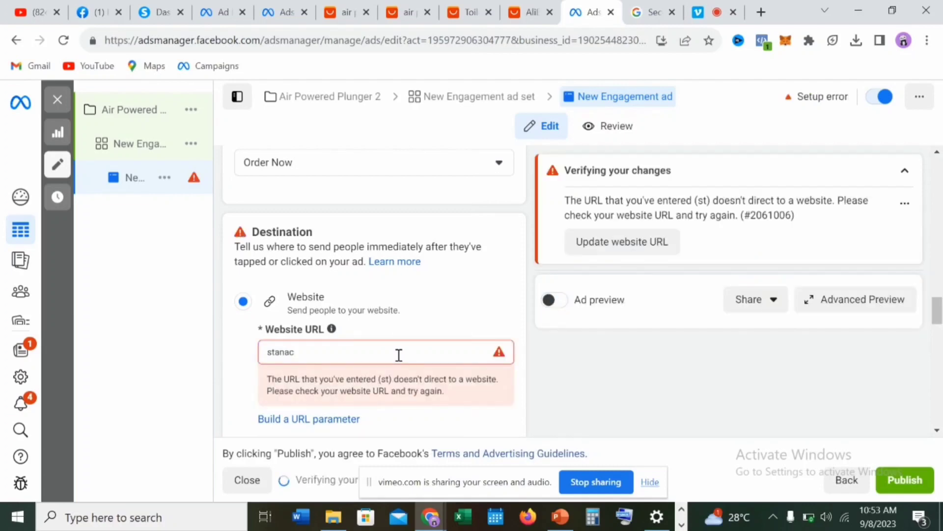
{"action": "type", "text": "ade"}
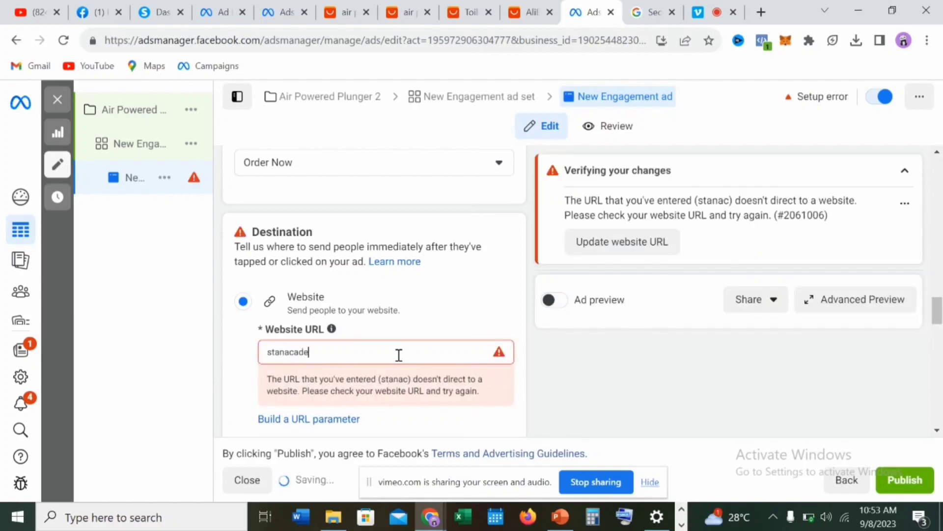
{"action": "type", "text": "my.com"}
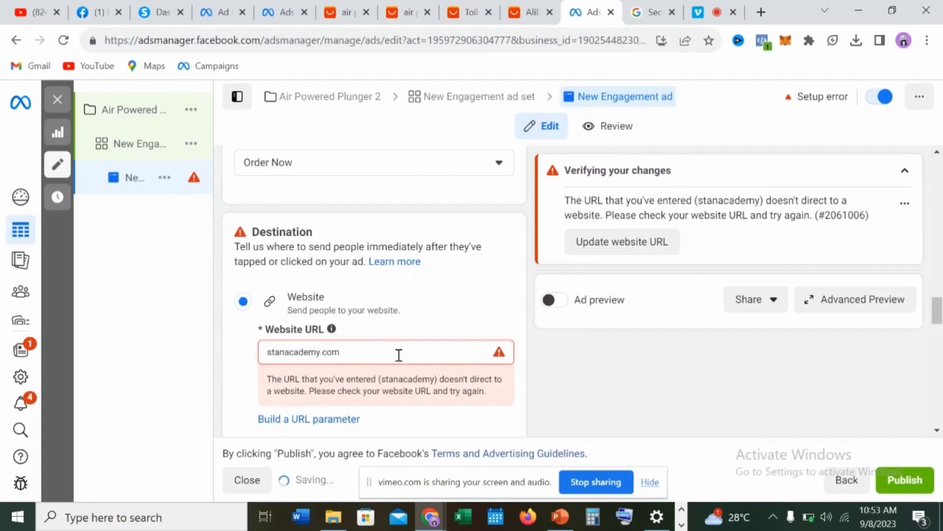
{"action": "type", "text": ".ng"}
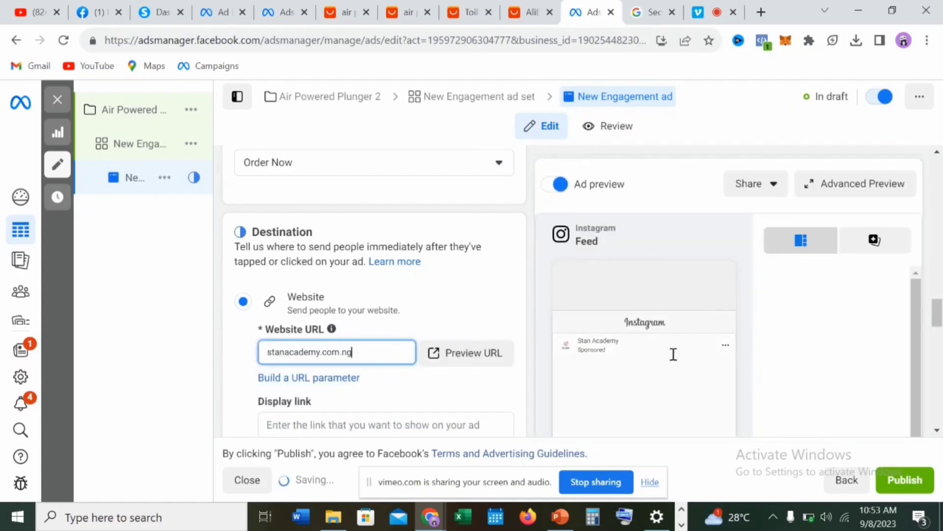
Review the ad's remaining destination options and its tracking settings for website, app and offline events
{"action": "scroll", "coordinate": [937, 431], "scroll_direction": "down", "scroll_amount": 2}
{"action": "scroll", "coordinate": [938, 432], "scroll_direction": "down", "scroll_amount": 6}
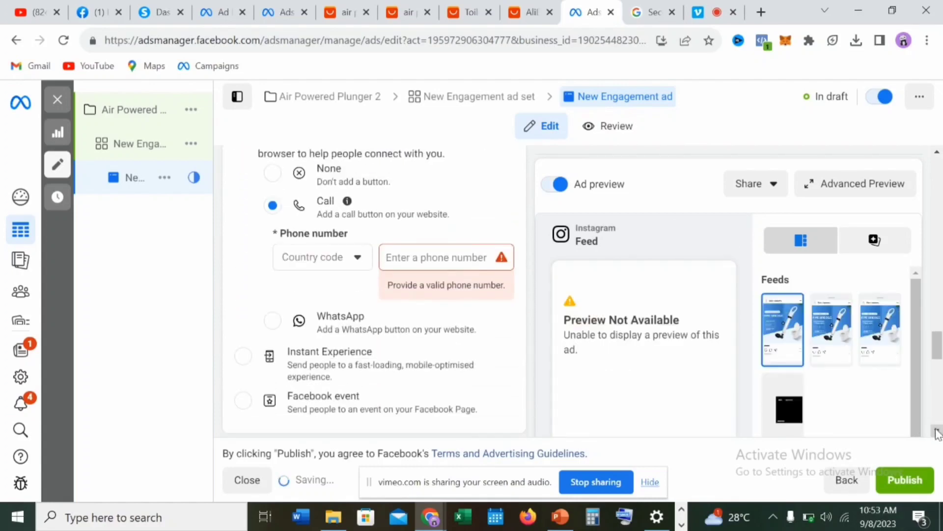
{"action": "scroll", "coordinate": [937, 432], "scroll_direction": "down", "scroll_amount": 8}
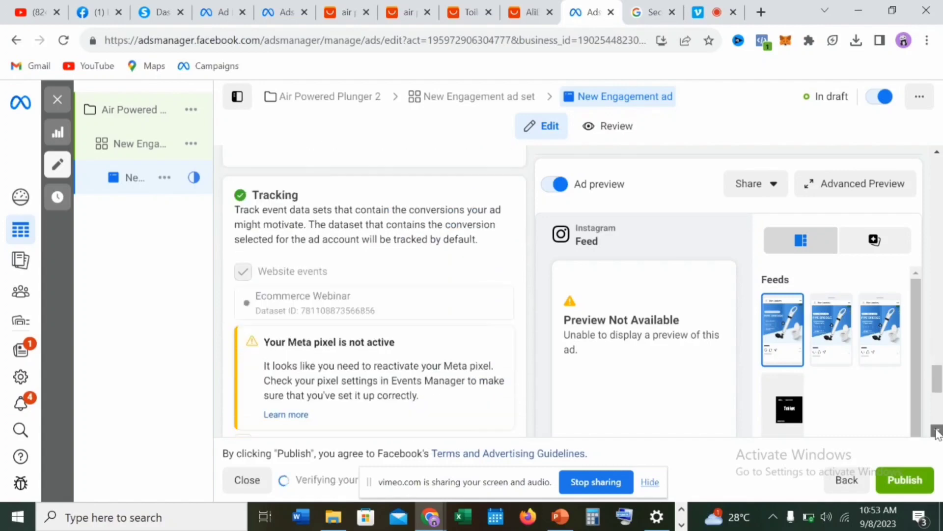
{"action": "left_click_drag", "start_coordinate": [939, 407], "coordinate": [939, 399]}
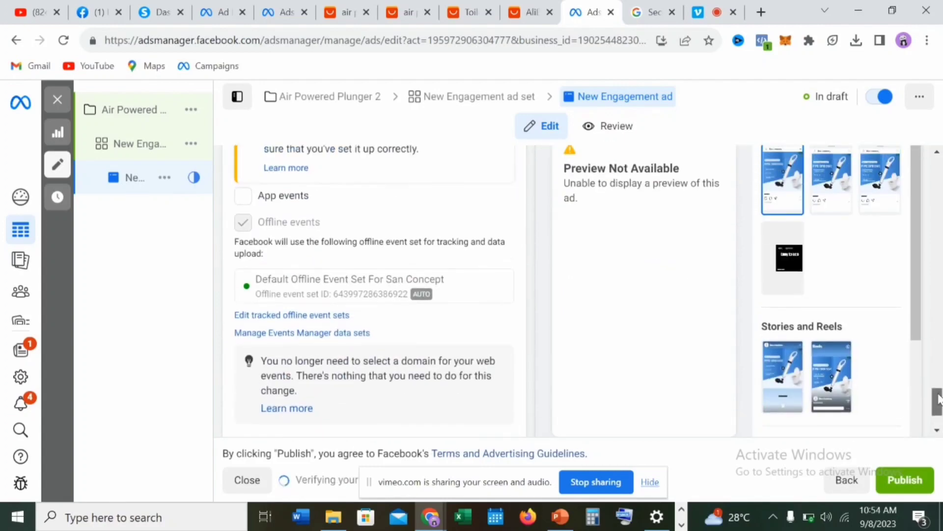
{"action": "mouse_move", "coordinate": [939, 399]}
{"action": "left_mouse_down"}
{"action": "mouse_move", "coordinate": [936, 308]}
{"action": "mouse_move", "coordinate": [938, 407]}
{"action": "left_mouse_up"}
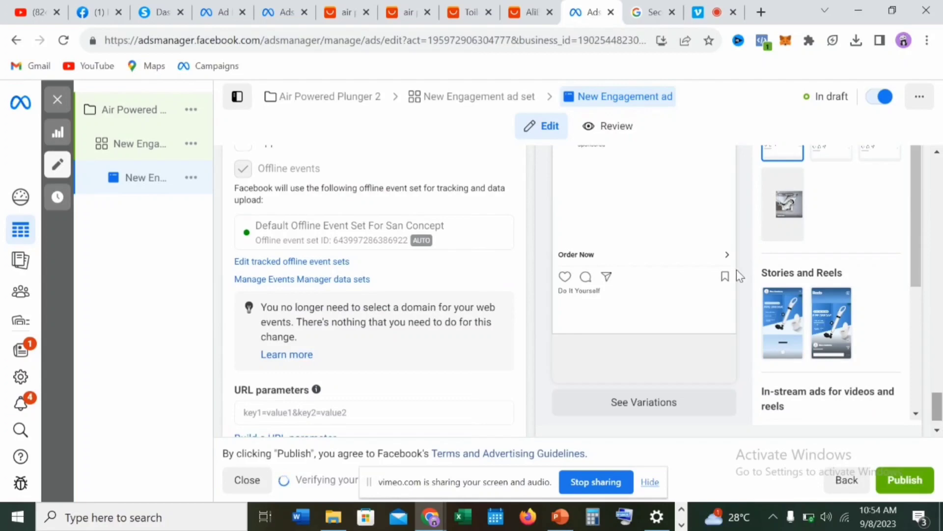
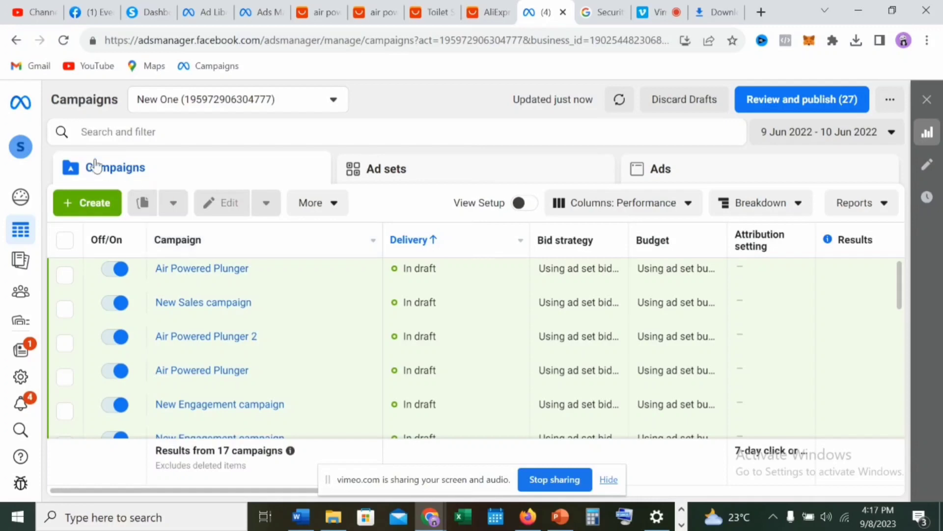
Create a new campaign with the Sales objective, using the manual sales campaign setup
{"action": "left_click", "coordinate": [93, 211]}
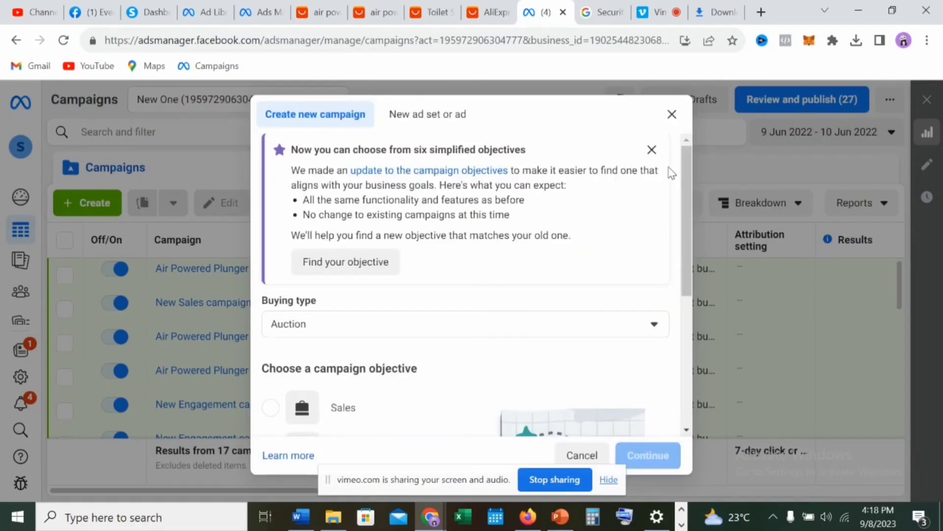
{"action": "left_click_drag", "start_coordinate": [684, 167], "coordinate": [688, 247]}
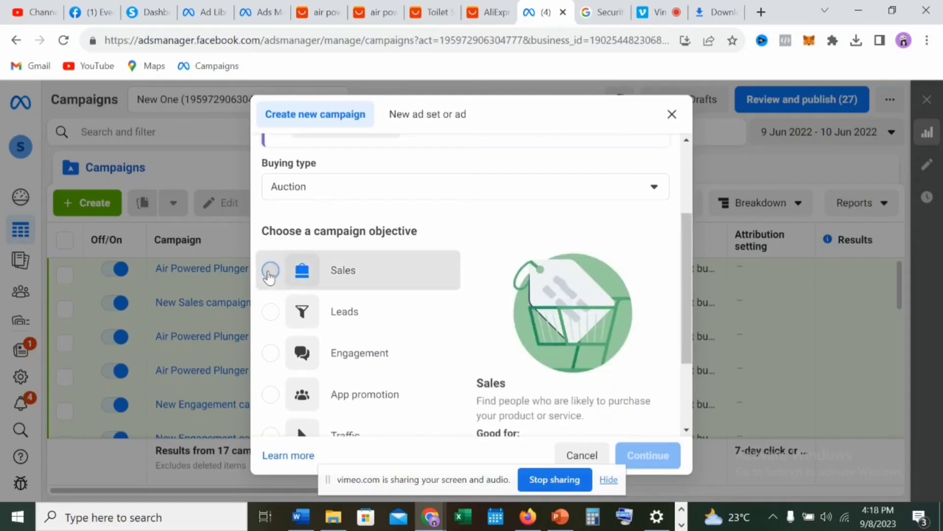
{"action": "left_click", "coordinate": [270, 271]}
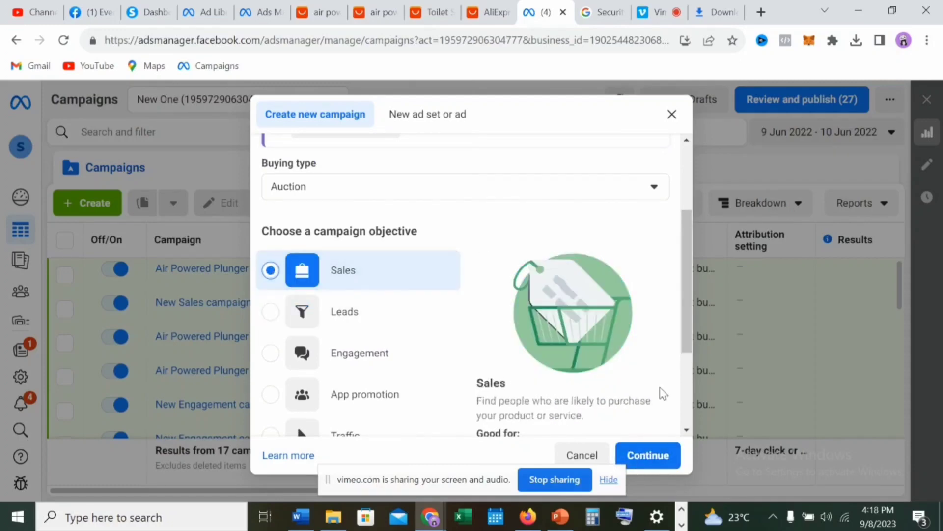
{"action": "left_click_drag", "start_coordinate": [687, 297], "coordinate": [701, 370]}
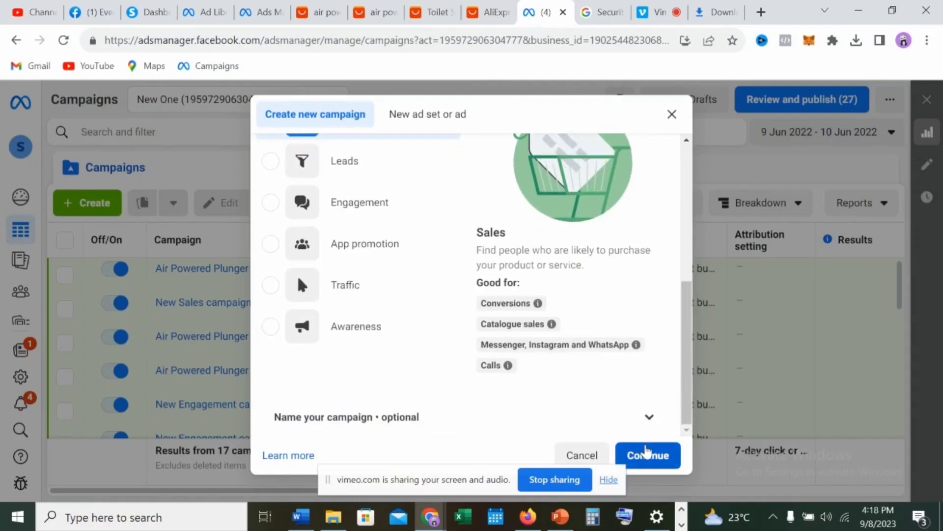
{"action": "left_click", "coordinate": [646, 451]}
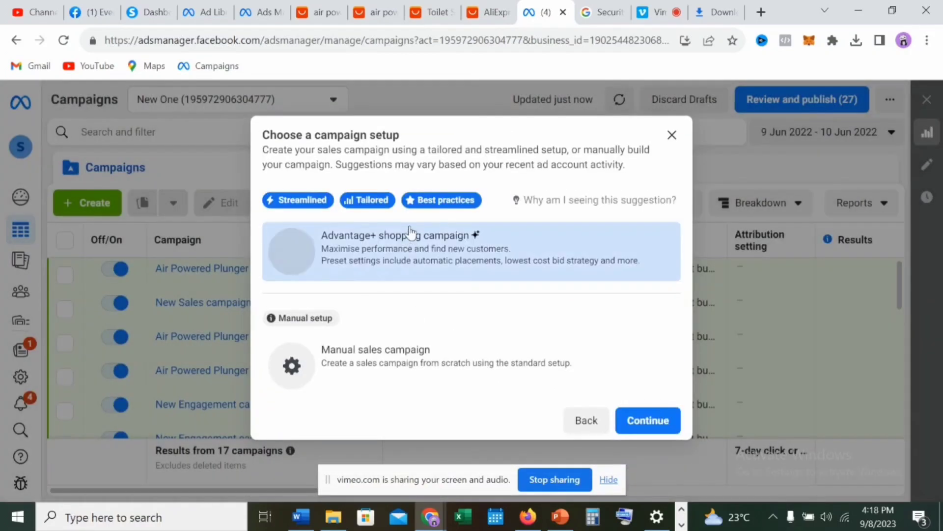
{"action": "left_click", "coordinate": [387, 366]}
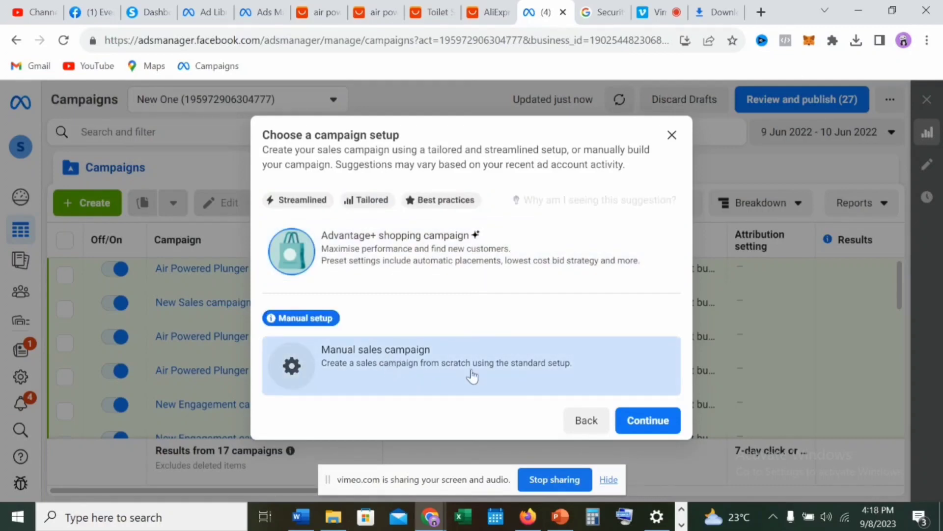
{"action": "left_click", "coordinate": [648, 422]}
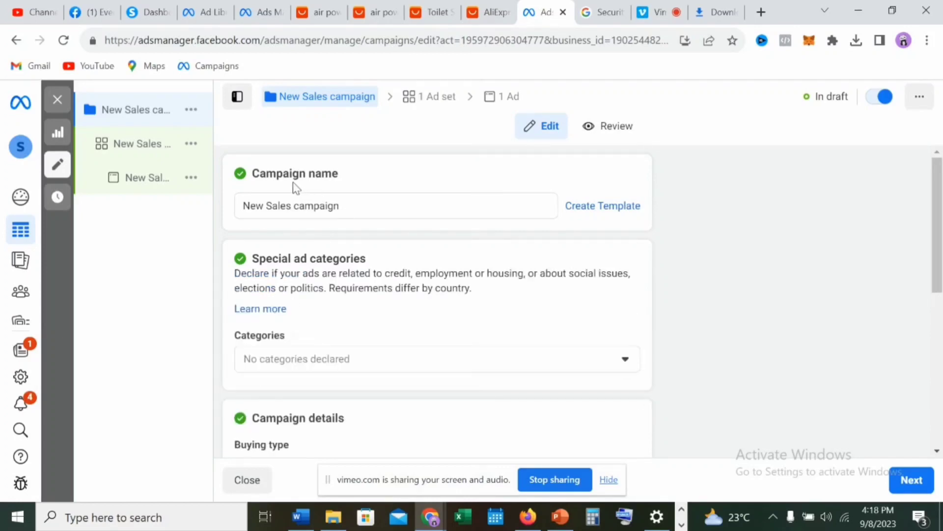
Rename the new sales campaign as "Air Powered Plunger 5"
{"action": "double_click", "coordinate": [365, 207]}
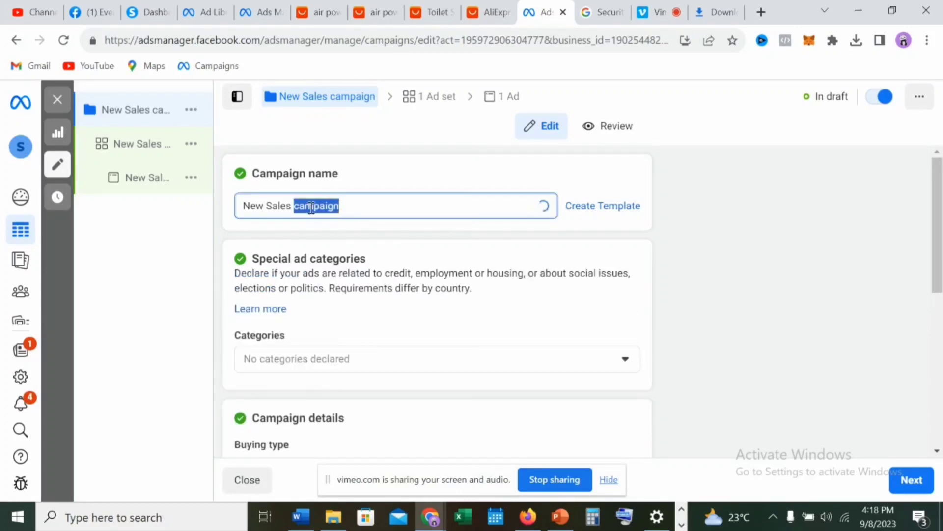
{"action": "left_click_drag", "start_coordinate": [365, 207], "coordinate": [248, 208]}
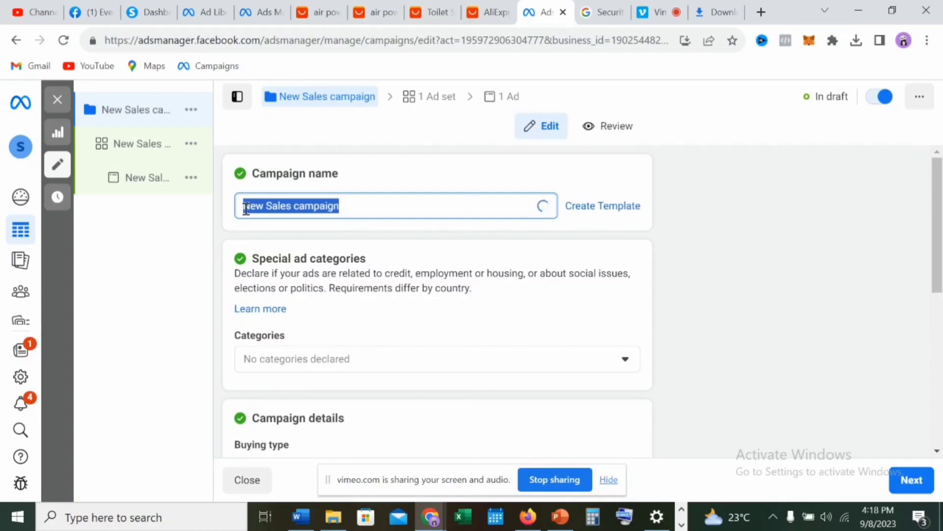
{"action": "type", "text": "air"}
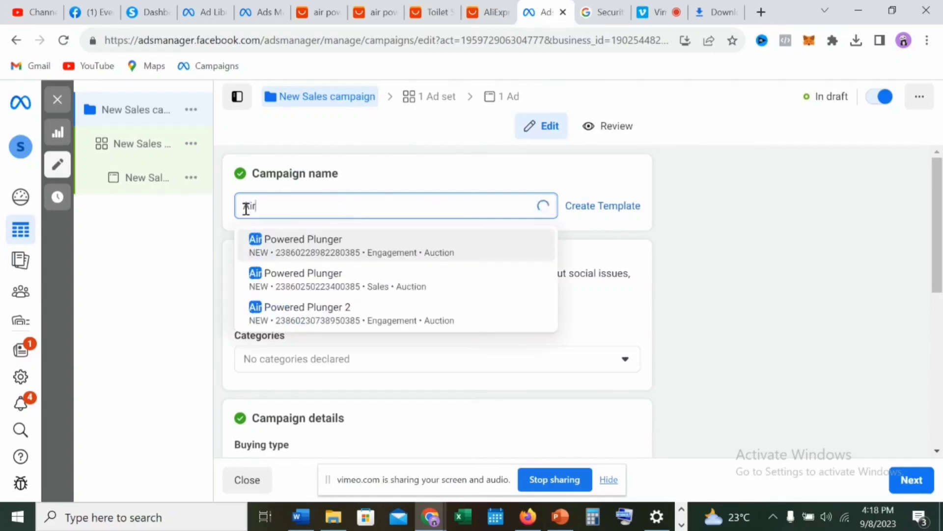
{"action": "type", "text": " P"}
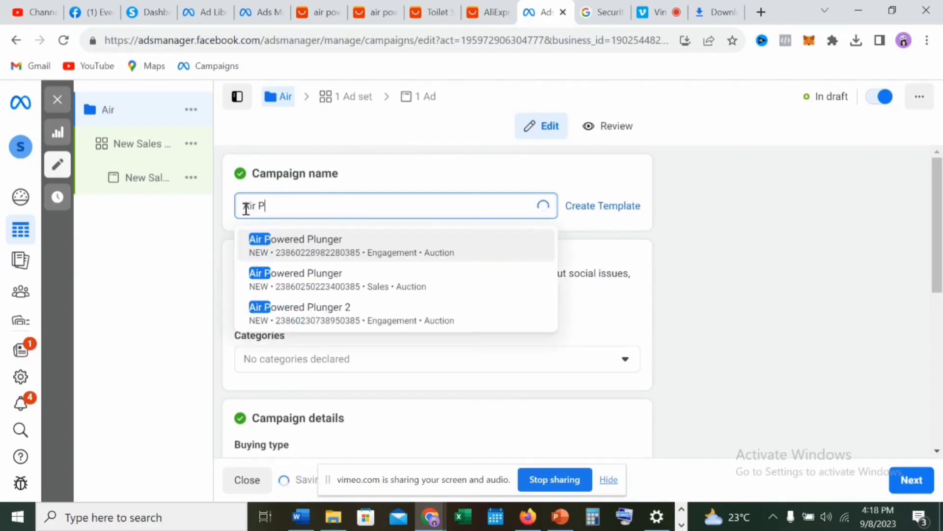
{"action": "type", "text": "o"}
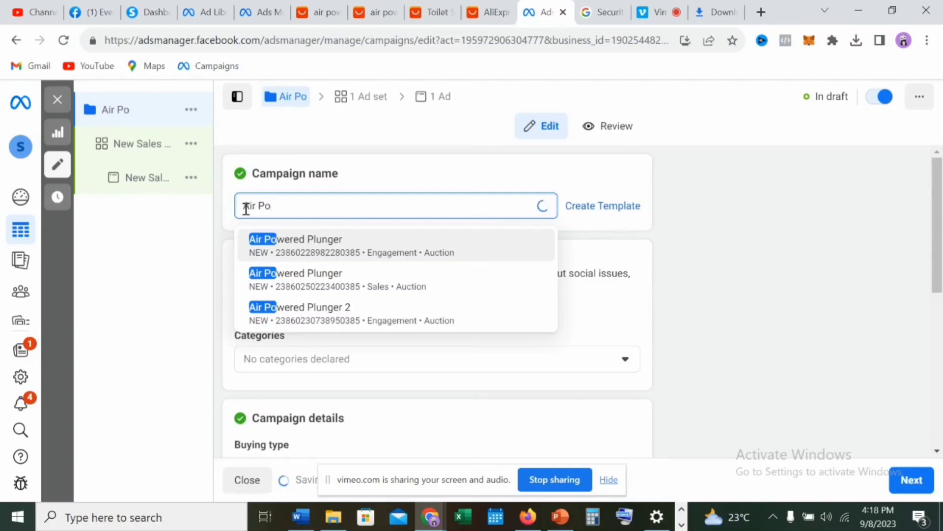
{"action": "type", "text": "were"}
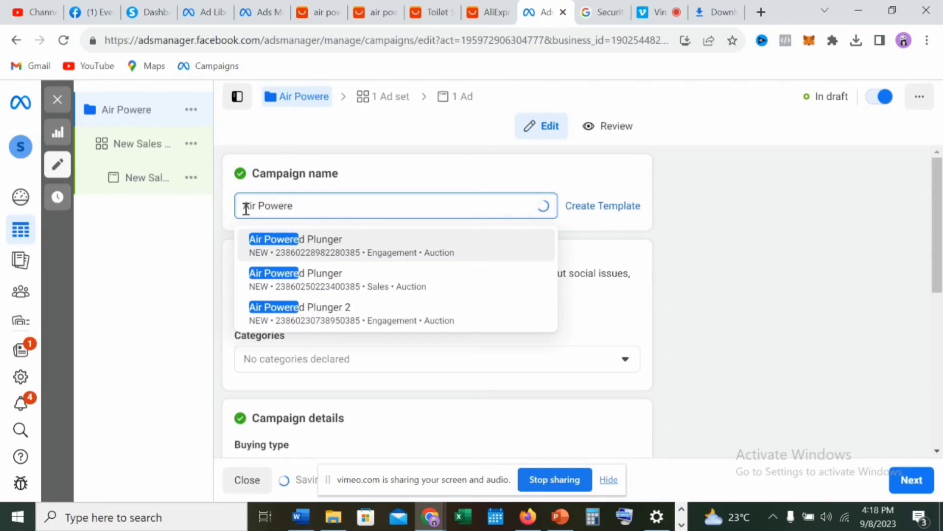
{"action": "type", "text": "d Pl"}
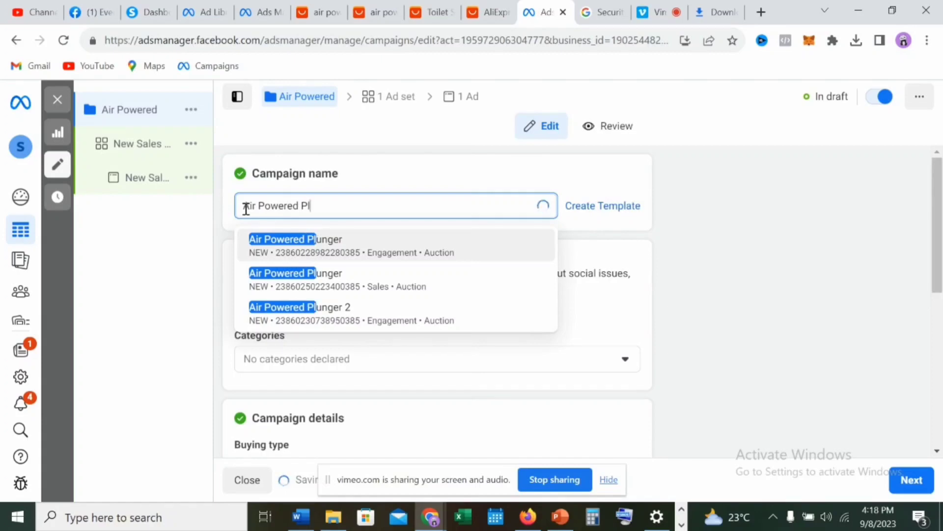
{"action": "type", "text": "unger "}
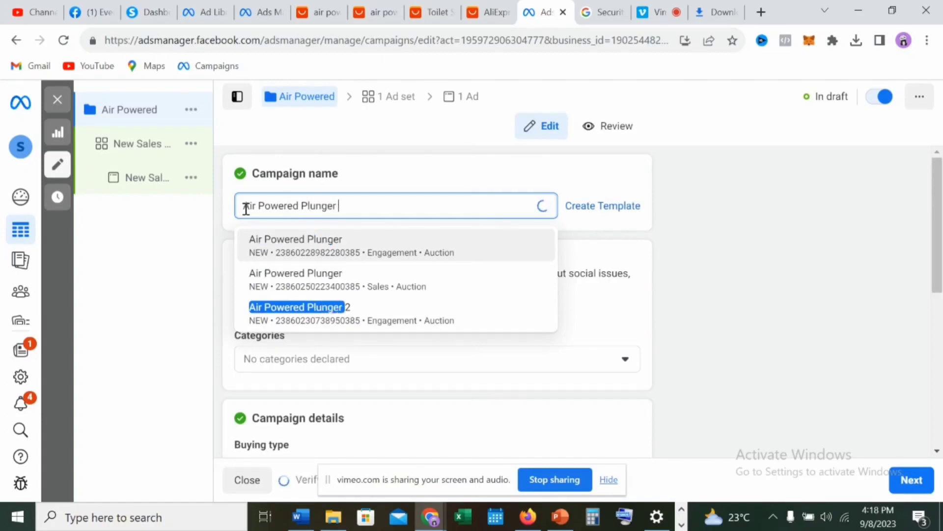
{"action": "type", "text": "3"}
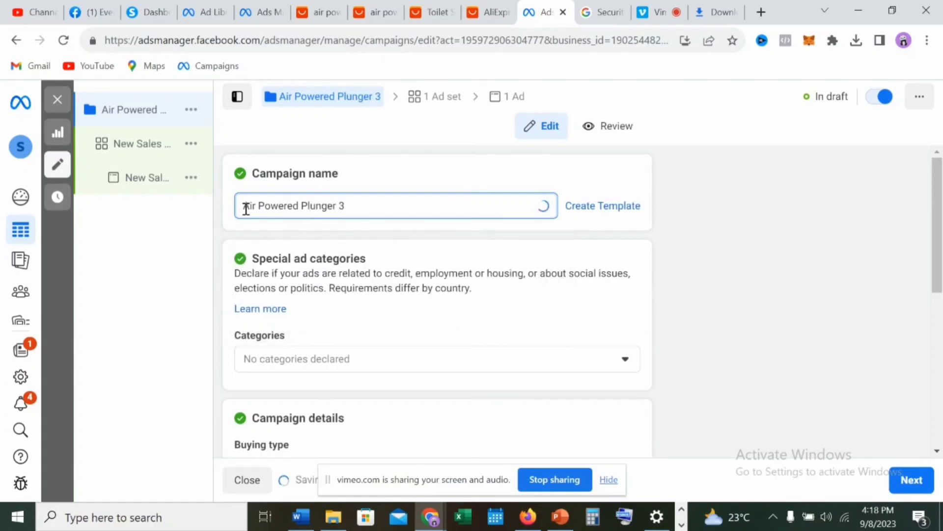
{"action": "key", "text": "BackSpace"}
{"action": "type", "text": "2"}
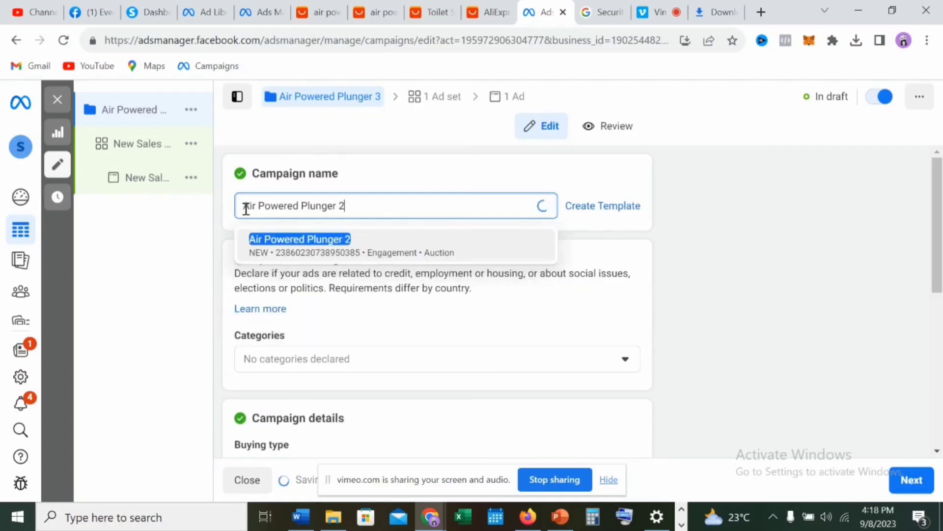
{"action": "key", "text": "BackSpace"}
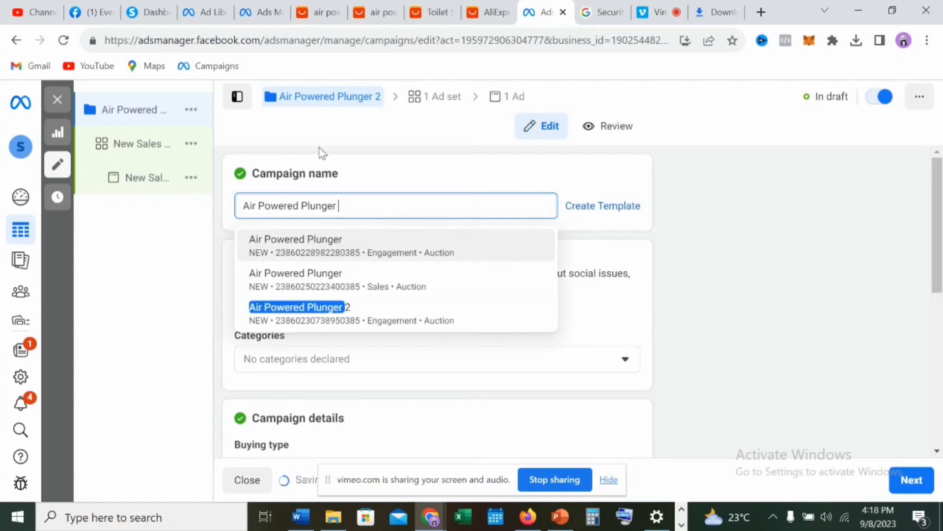
{"action": "type", "text": "5"}
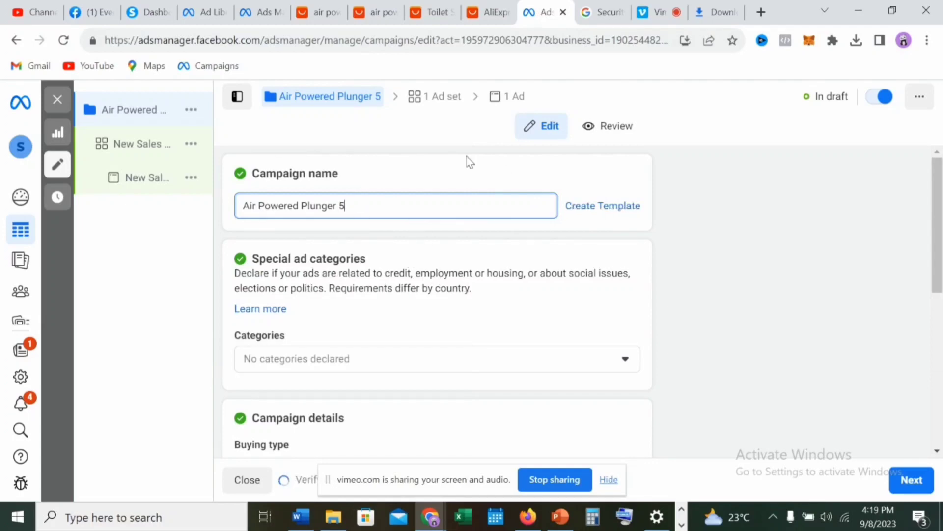
In the campaign's ad set, choose Purchase as the conversion event for the Ecommerce Webinar pixel
{"action": "left_click", "coordinate": [441, 103]}
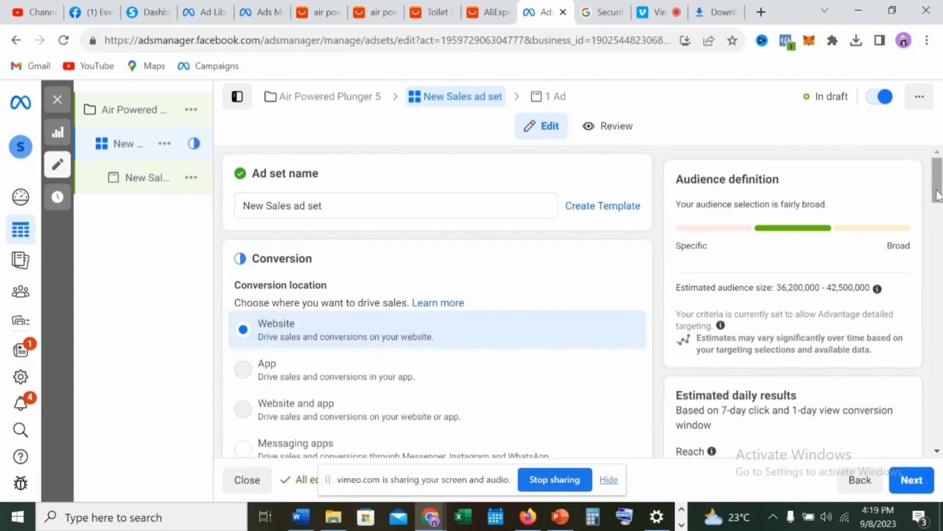
{"action": "scroll", "coordinate": [940, 453], "scroll_direction": "down", "scroll_amount": 5}
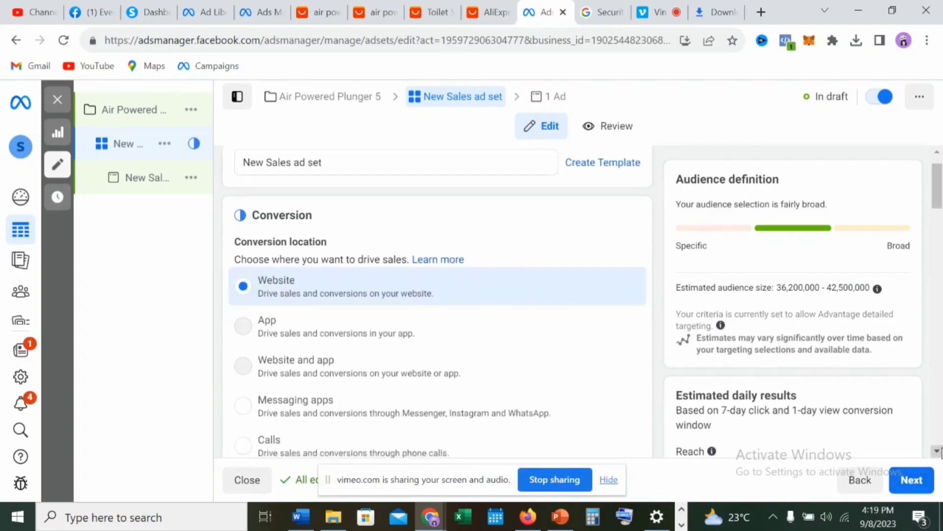
{"action": "scroll", "coordinate": [941, 452], "scroll_direction": "down", "scroll_amount": 3}
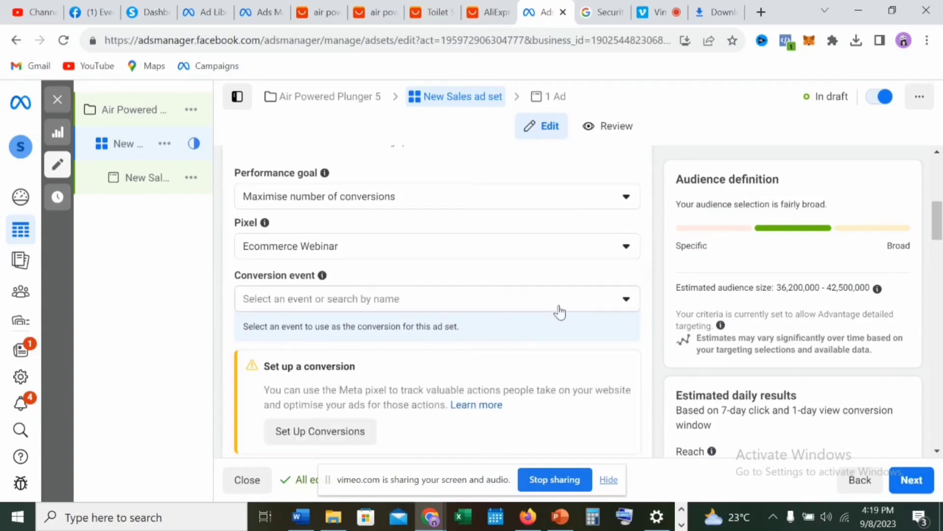
{"action": "left_click", "coordinate": [622, 298]}
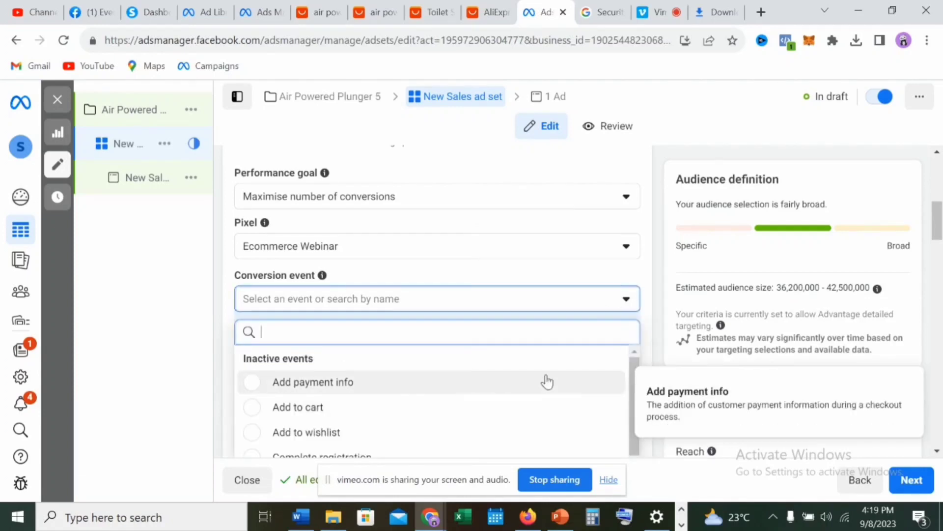
{"action": "left_click_drag", "start_coordinate": [639, 372], "coordinate": [629, 406]}
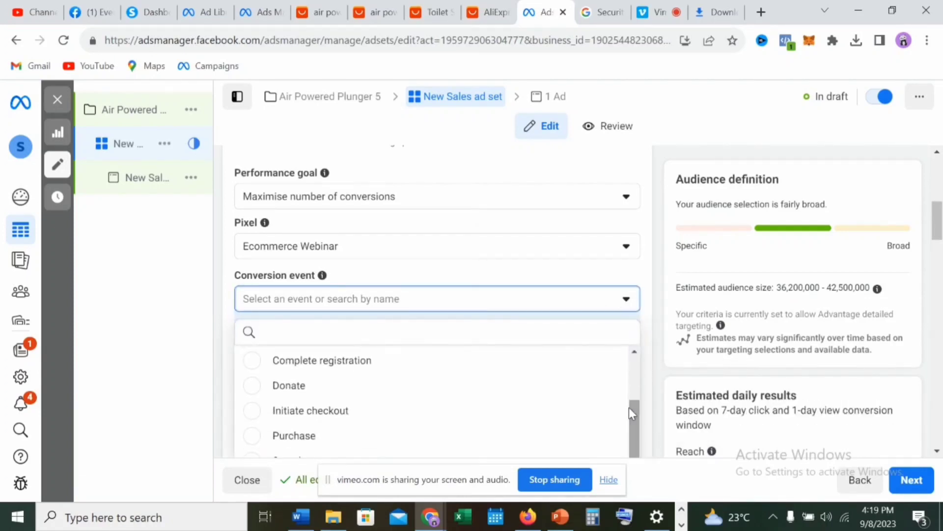
{"action": "left_click", "coordinate": [307, 436]}
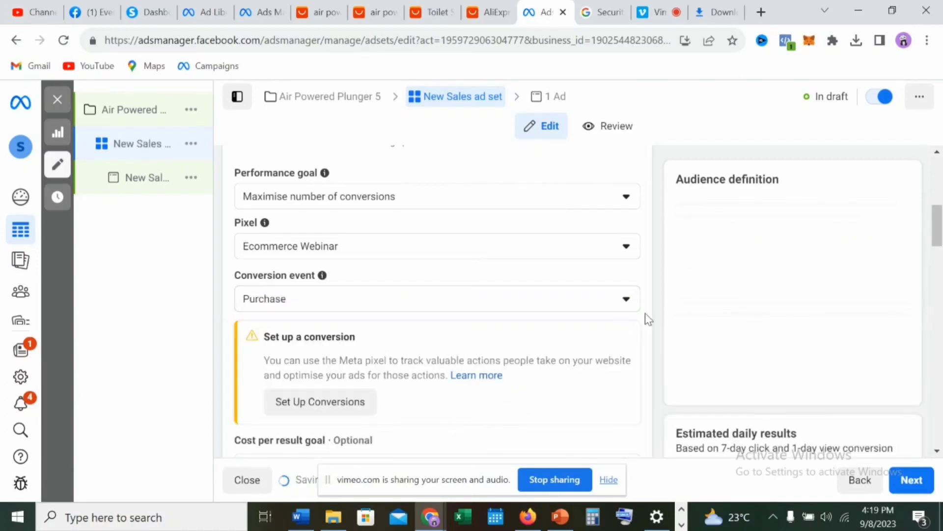
Set the ad set's daily budget to ₦5,000 and its start time to 02:18
{"action": "left_click", "coordinate": [937, 451]}
{"action": "left_click_drag", "start_coordinate": [936, 451], "coordinate": [937, 451]}
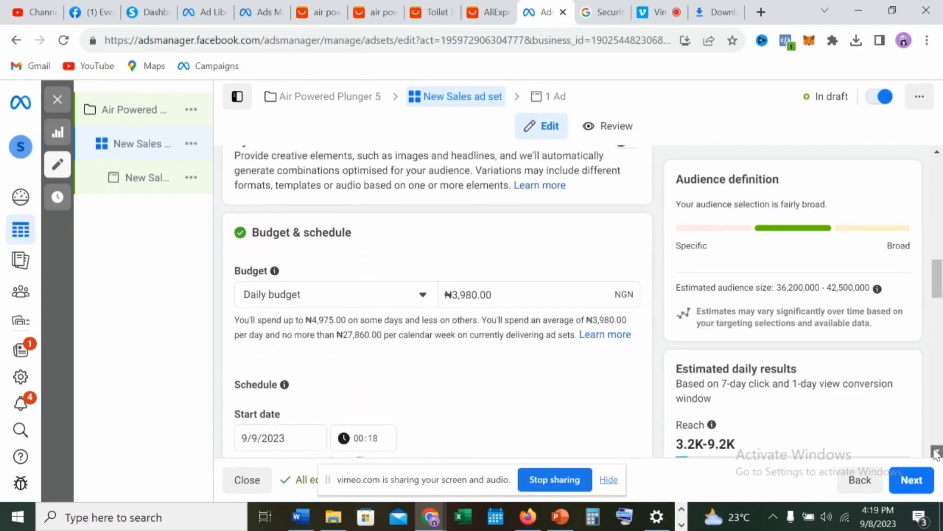
{"action": "left_click", "coordinate": [504, 292]}
{"action": "key", "text": "BackSpace"}
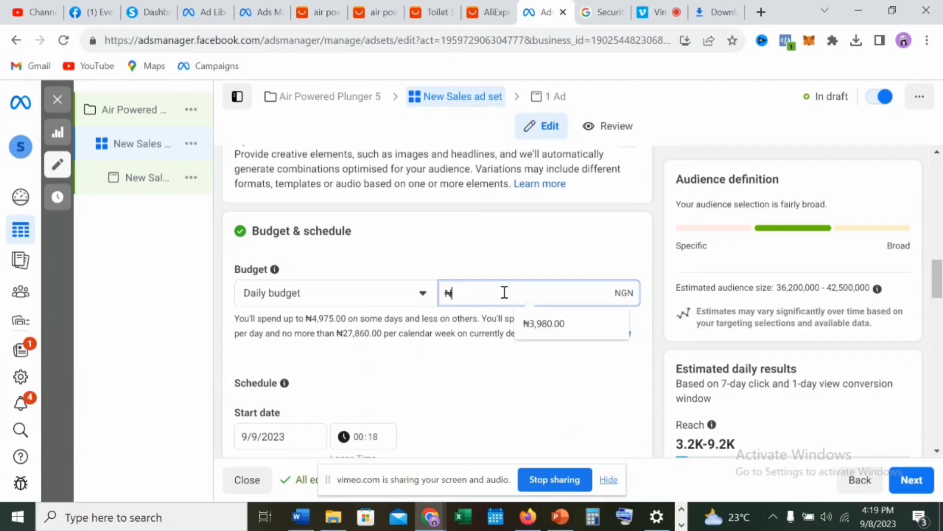
{"action": "type", "text": "5000"}
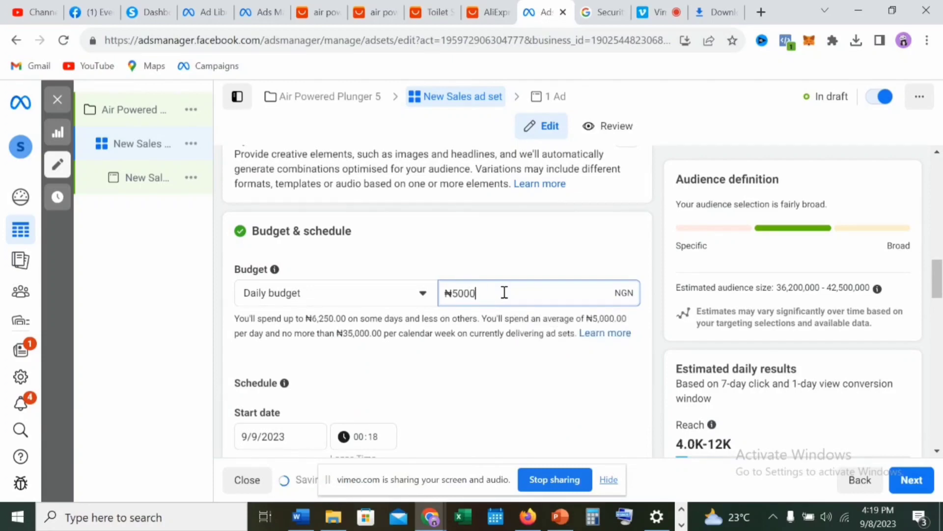
{"action": "left_click", "coordinate": [362, 437]}
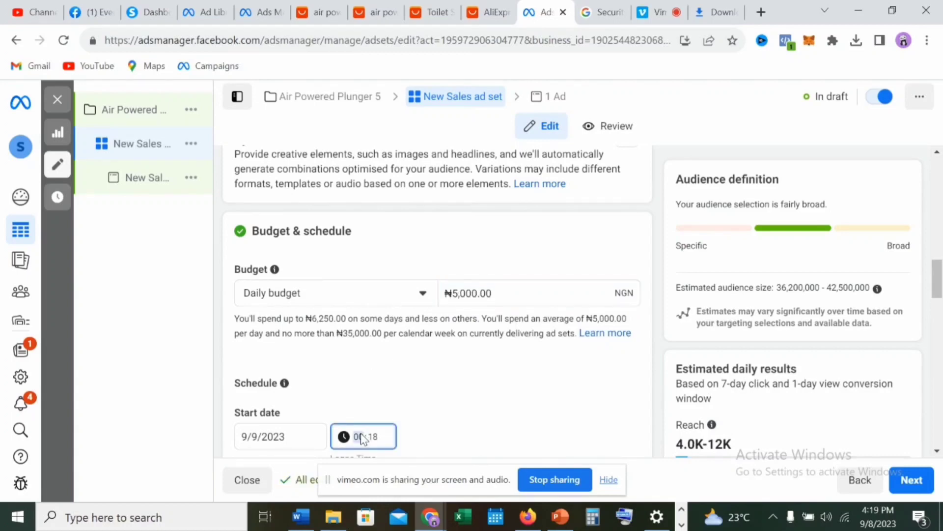
{"action": "type", "text": "2"}
Restrict the audience's Nigeria location to only include cities
{"action": "scroll", "coordinate": [939, 449], "scroll_direction": "down", "scroll_amount": 5}
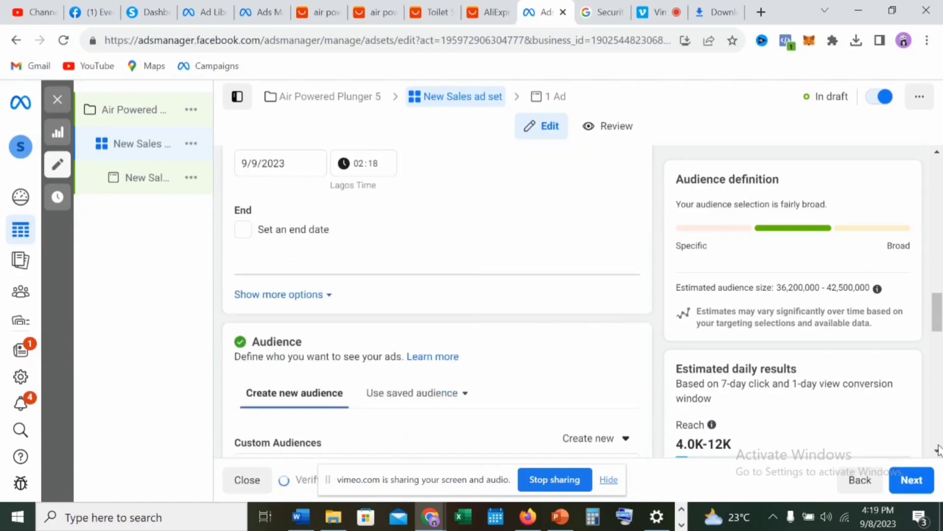
{"action": "scroll", "coordinate": [938, 450], "scroll_direction": "down", "scroll_amount": 5}
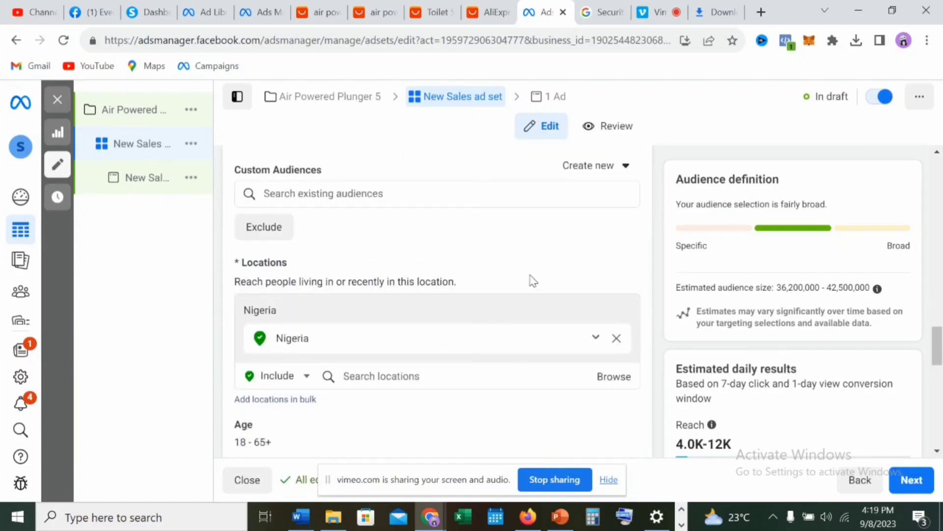
{"action": "left_click", "coordinate": [598, 340]}
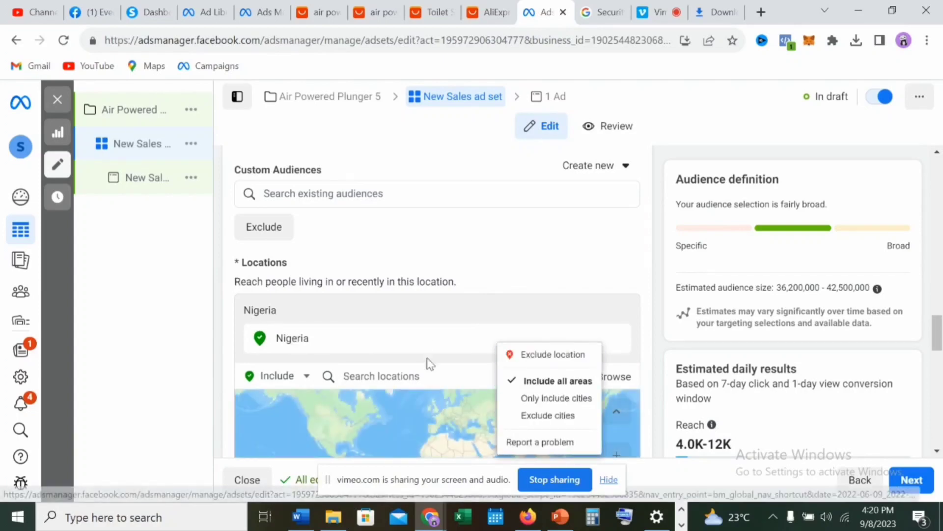
{"action": "left_click", "coordinate": [578, 403]}
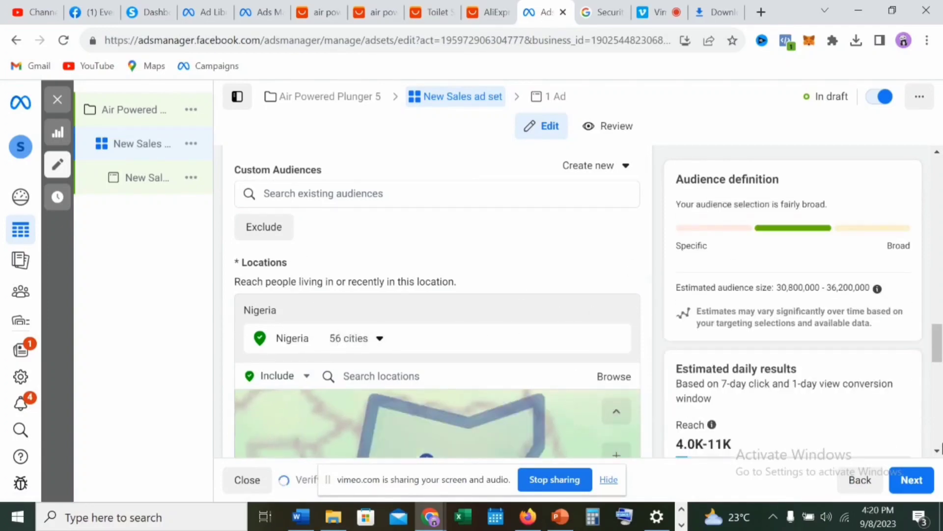
Review the ad set's remaining audience settings, including age, gender, detailed targeting and languages, down to the placements section
{"action": "left_click", "coordinate": [938, 451]}
{"action": "scroll", "coordinate": [937, 451], "scroll_direction": "down", "scroll_amount": 4}
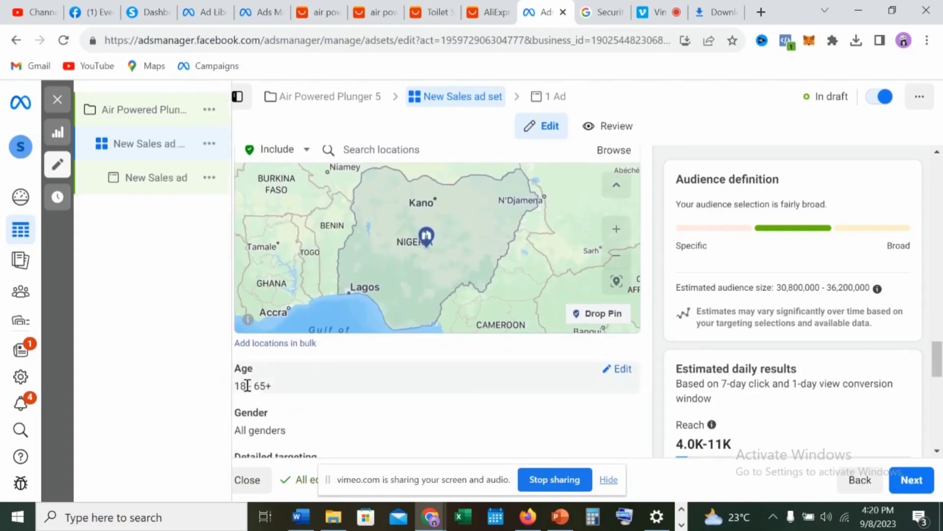
{"action": "left_click", "coordinate": [937, 451]}
{"action": "left_click", "coordinate": [938, 451]}
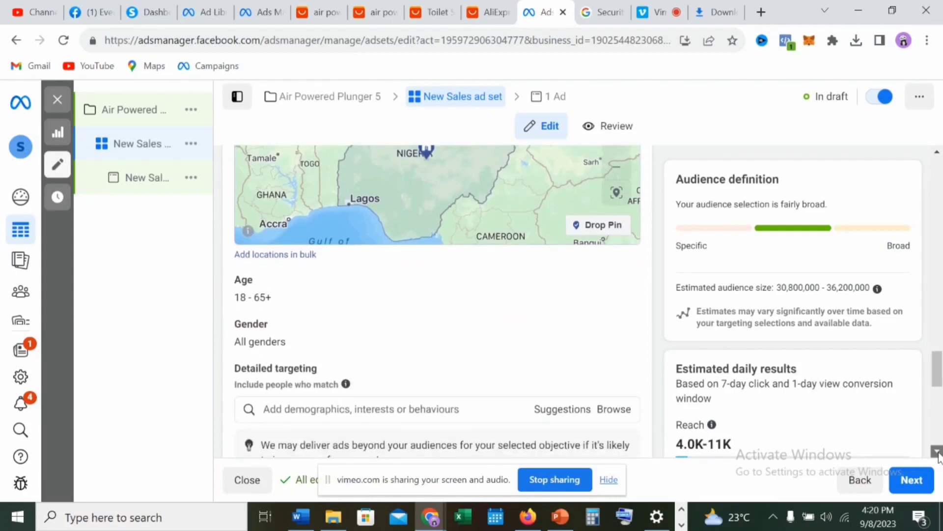
{"action": "left_click", "coordinate": [938, 451]}
{"action": "left_click", "coordinate": [937, 451]}
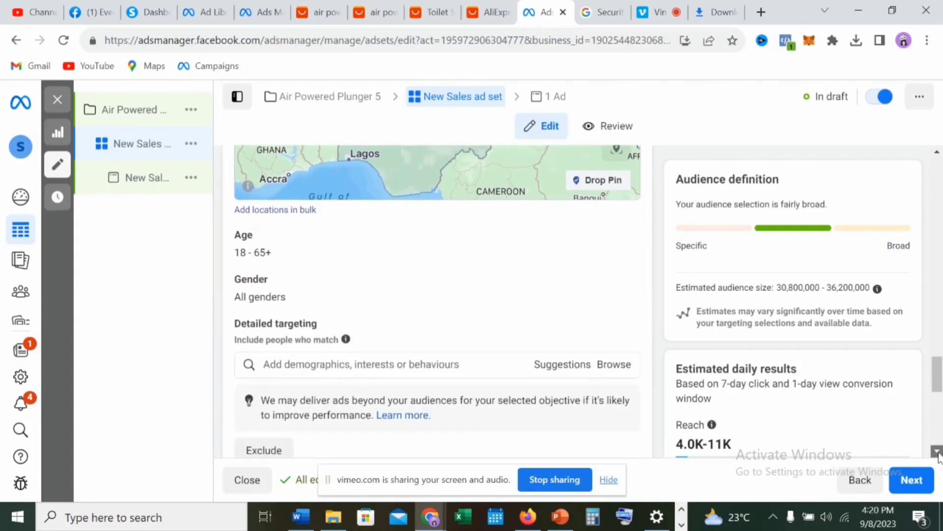
{"action": "left_click", "coordinate": [938, 451]}
{"action": "left_click", "coordinate": [938, 451]}
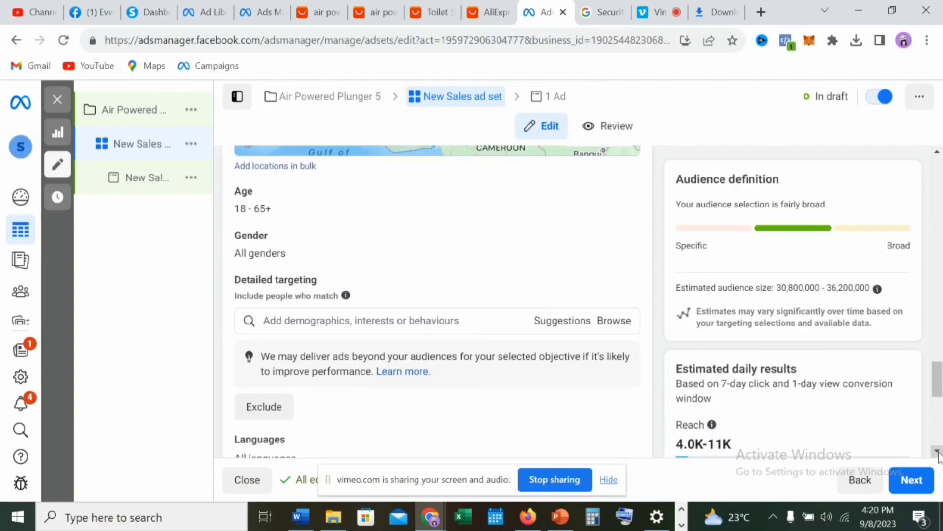
{"action": "left_click", "coordinate": [938, 451]}
{"action": "left_click", "coordinate": [938, 451]}
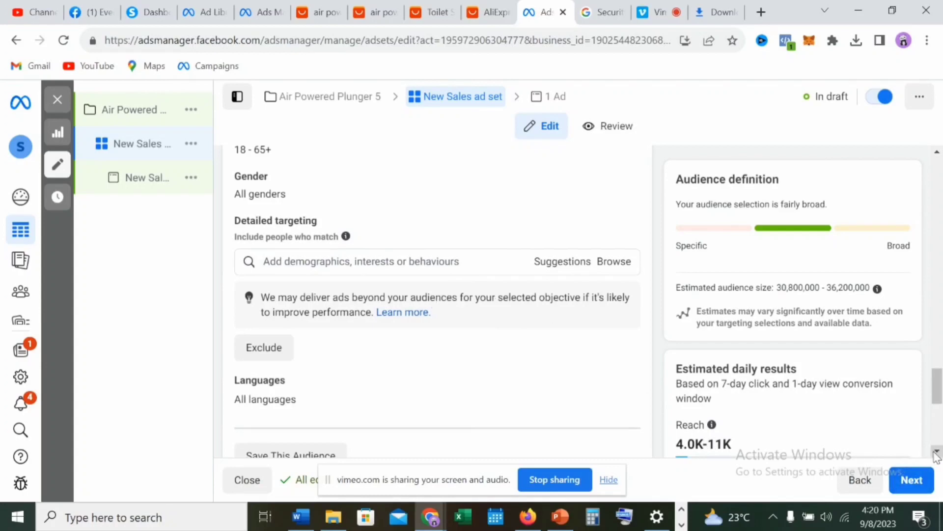
{"action": "left_click_drag", "start_coordinate": [938, 453], "coordinate": [937, 452]}
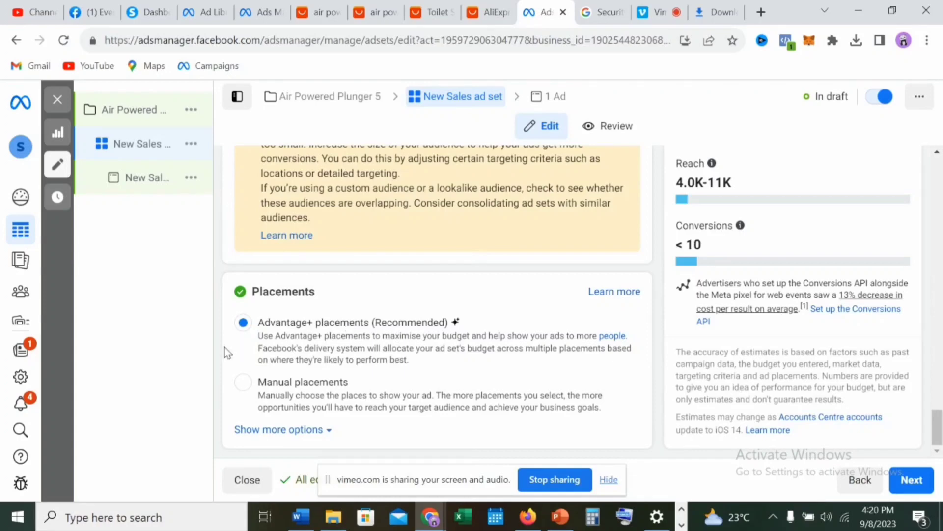
Switch the ad set to manual placements and exclude Facebook, Messenger and Audience Network, keeping only Instagram as the platform
{"action": "left_click", "coordinate": [242, 387]}
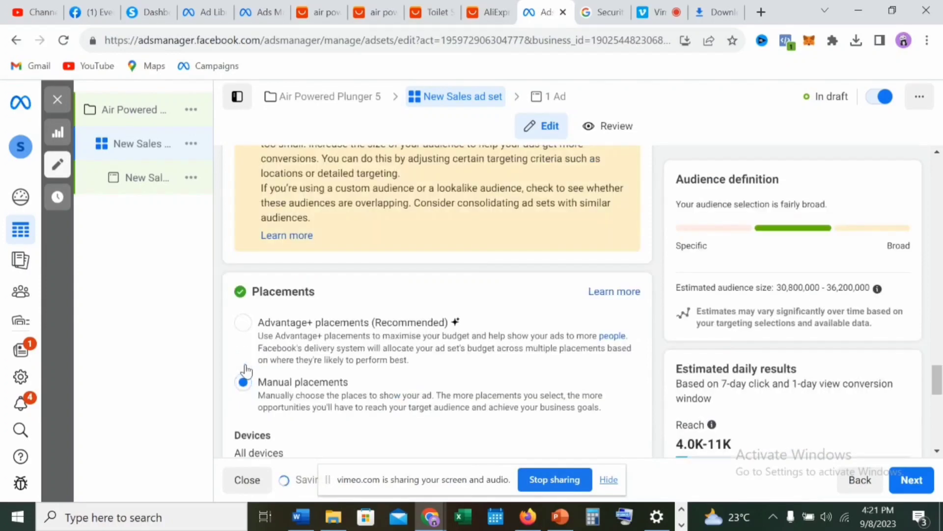
{"action": "left_click", "coordinate": [243, 383]}
{"action": "scroll", "coordinate": [938, 450], "scroll_direction": "down", "scroll_amount": 5}
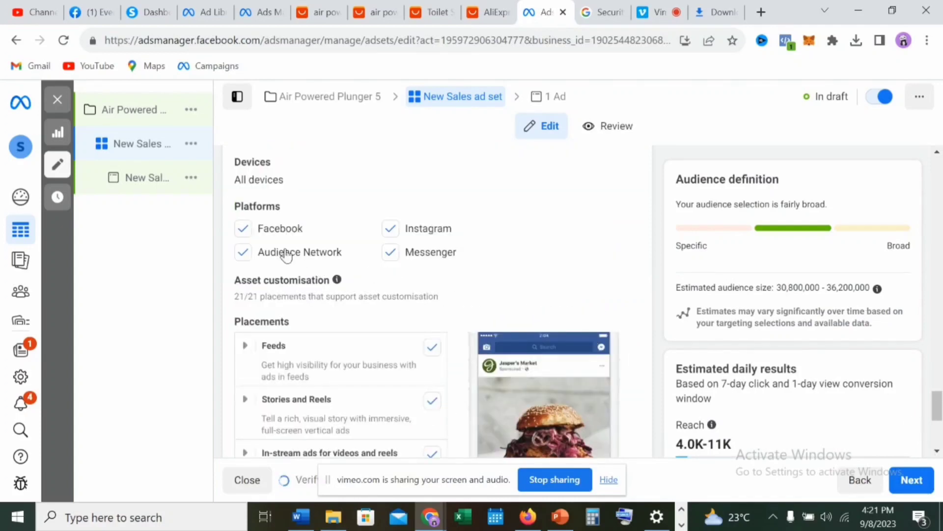
{"action": "left_click", "coordinate": [244, 254]}
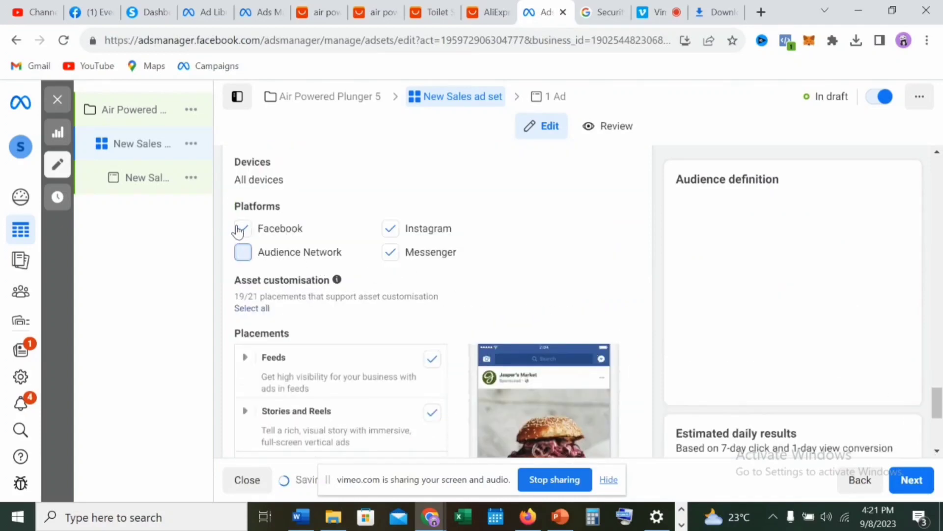
{"action": "left_click", "coordinate": [243, 252]}
{"action": "left_click", "coordinate": [268, 234]}
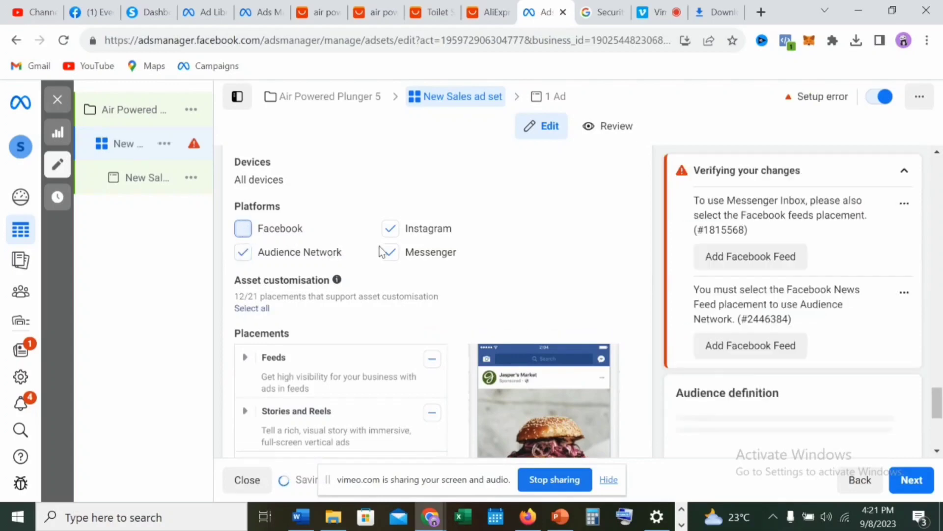
{"action": "left_click", "coordinate": [390, 254]}
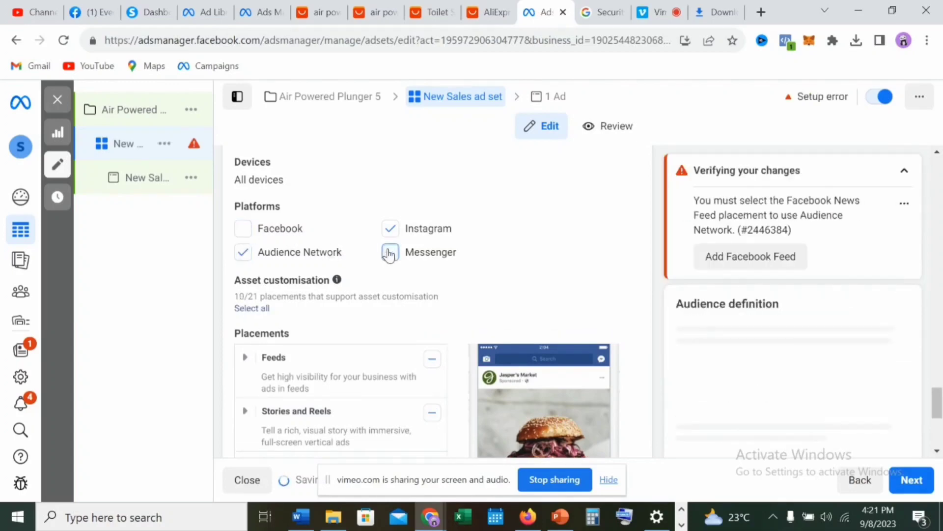
{"action": "left_click", "coordinate": [244, 254]}
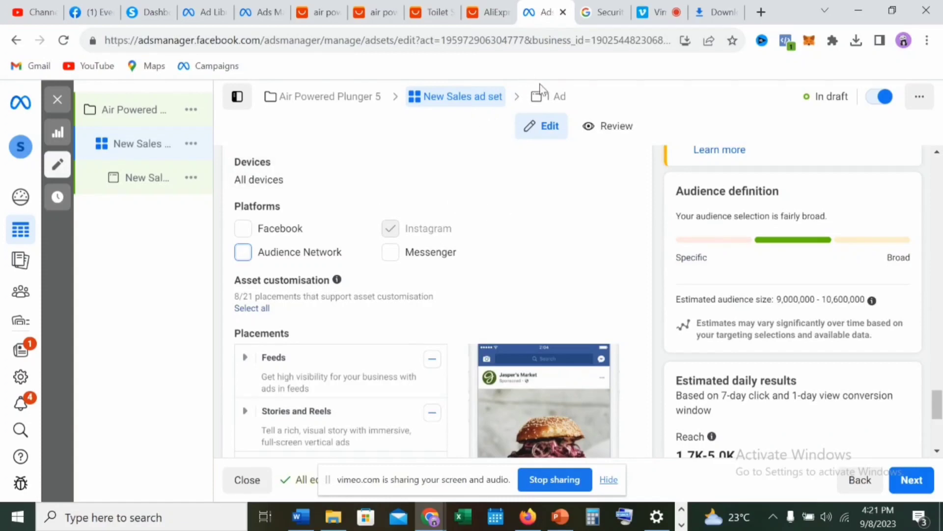
In the campaign's ad, change the ad setup from creating an ad to Use existing post
{"action": "left_click", "coordinate": [552, 98]}
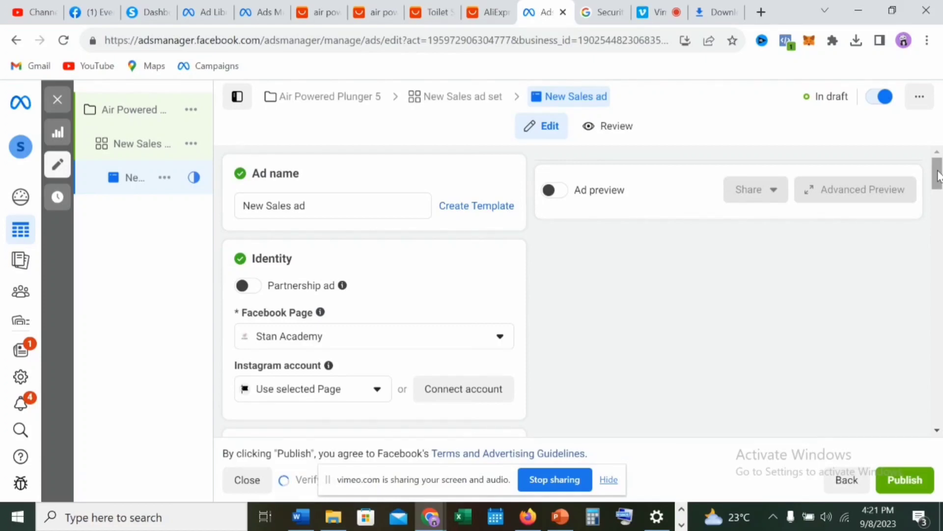
{"action": "left_click_drag", "start_coordinate": [938, 176], "coordinate": [937, 201]}
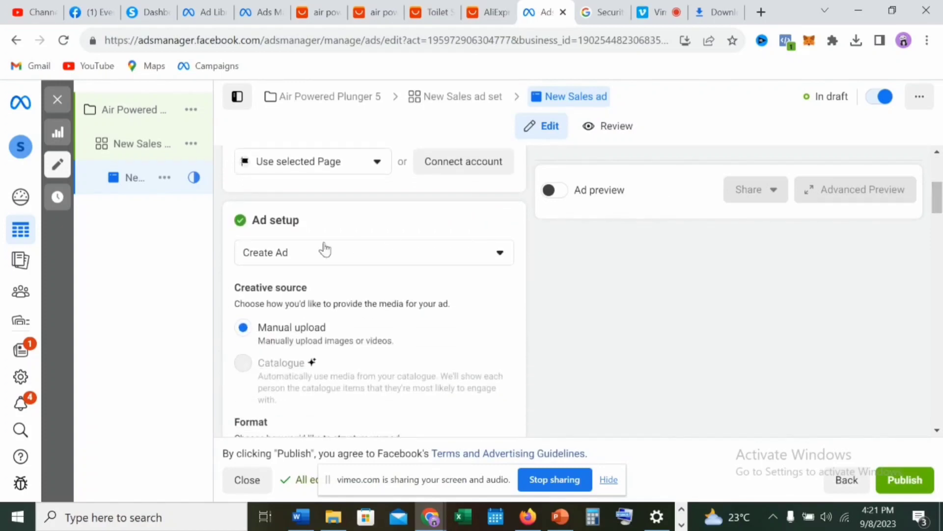
{"action": "left_click", "coordinate": [500, 253]}
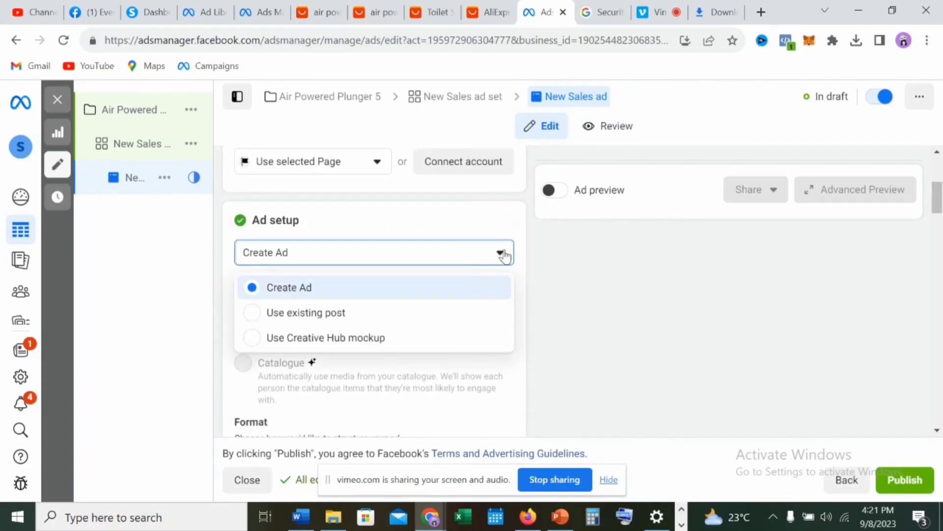
{"action": "left_click", "coordinate": [339, 320]}
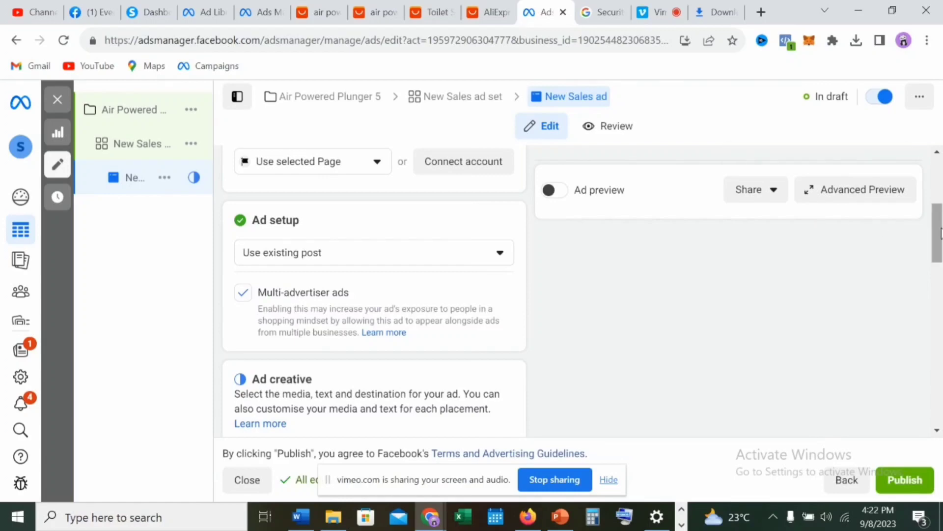
{"action": "left_click_drag", "start_coordinate": [941, 233], "coordinate": [941, 254]}
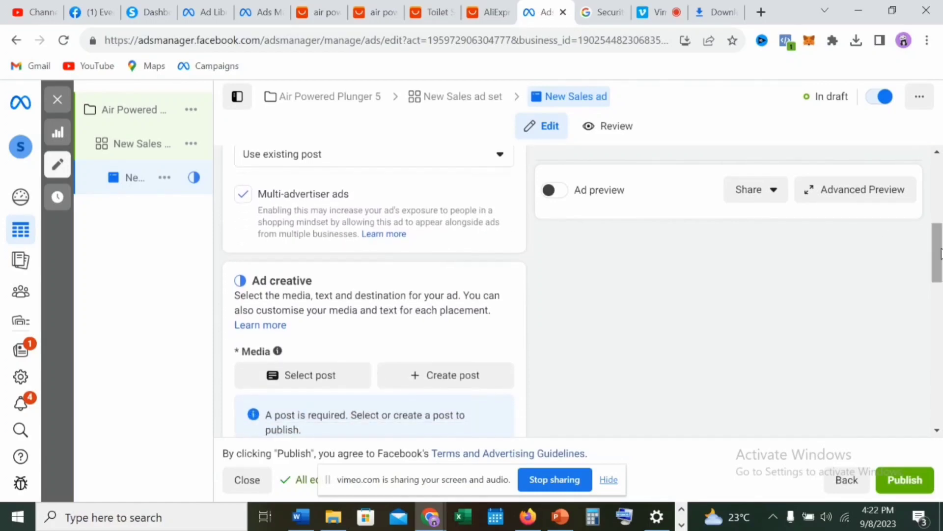
{"action": "left_click", "coordinate": [301, 377]}
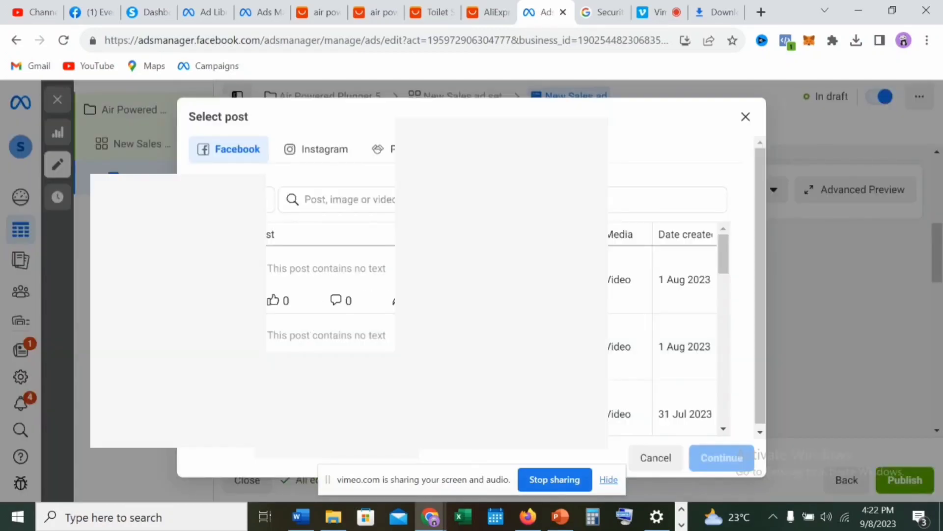
{"action": "scroll", "coordinate": [722, 421], "scroll_direction": "down", "scroll_amount": 2}
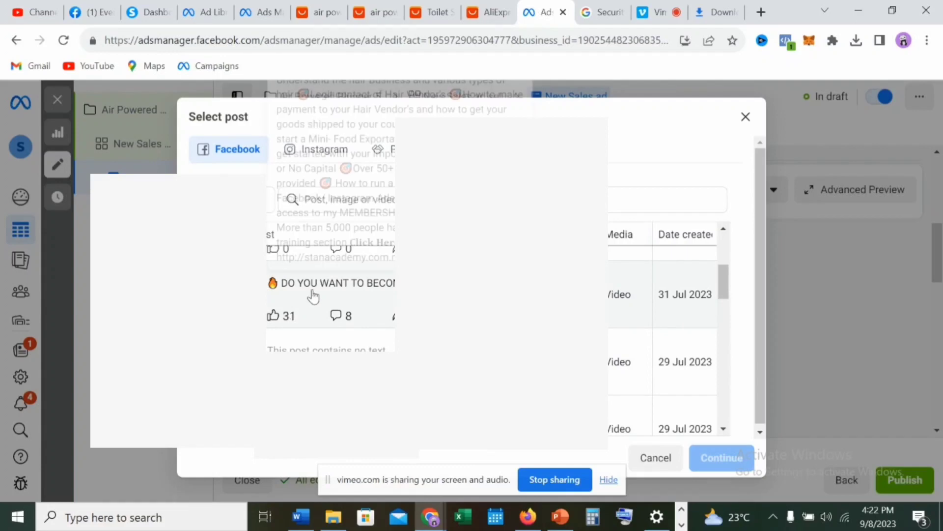
{"action": "left_click", "coordinate": [313, 295]}
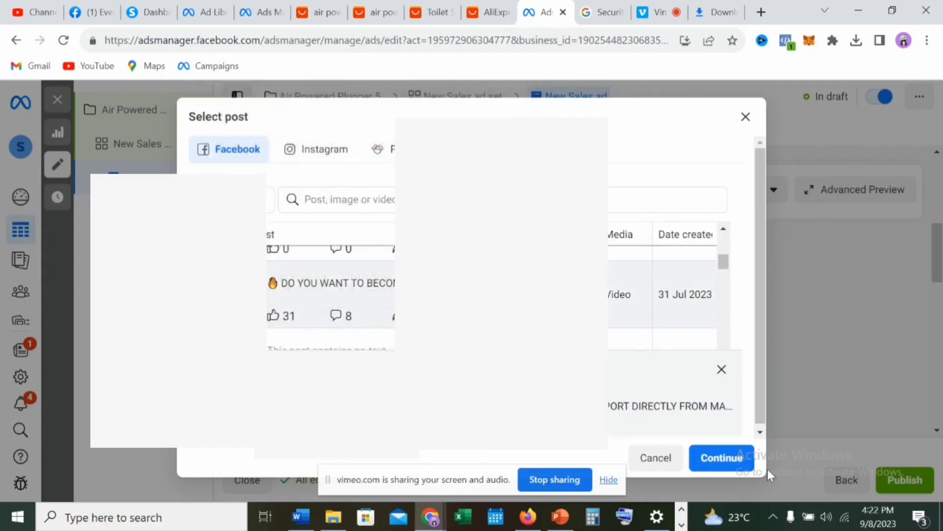
{"action": "left_click", "coordinate": [746, 118]}
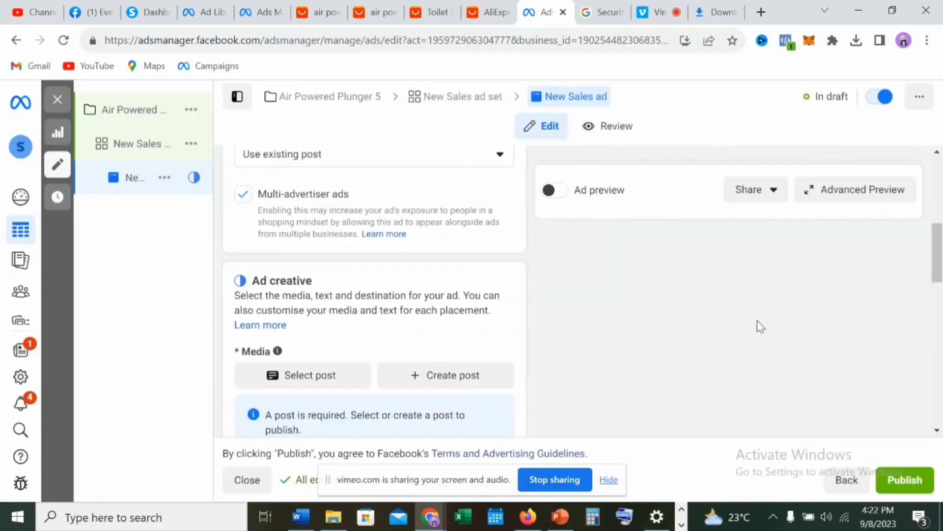